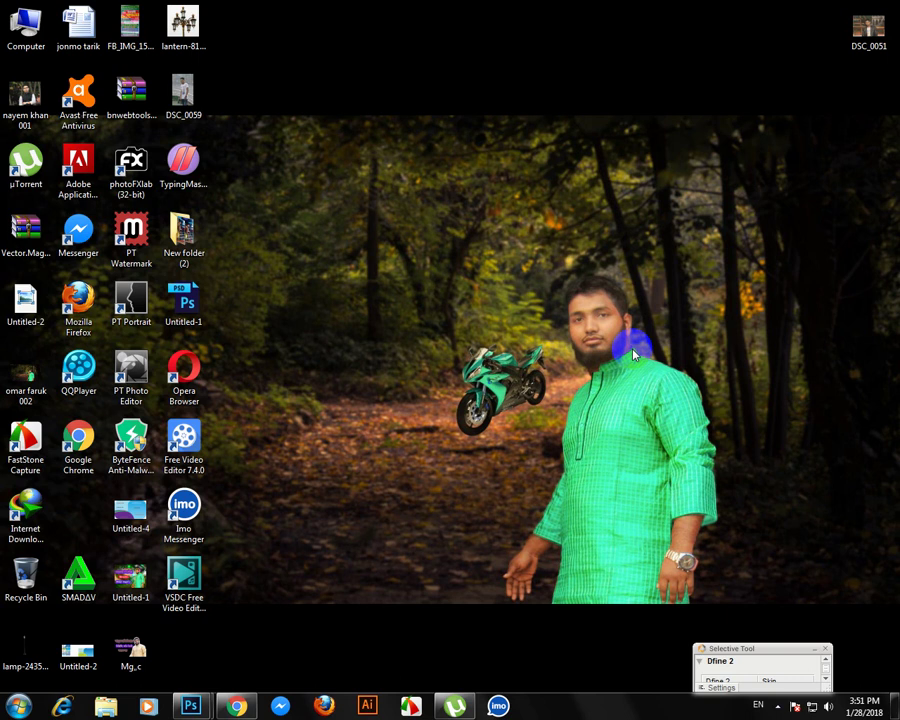
- Restore the running Photoshop window from its taskbar preview so the empty workspace fills the screen
left_click(187, 708)
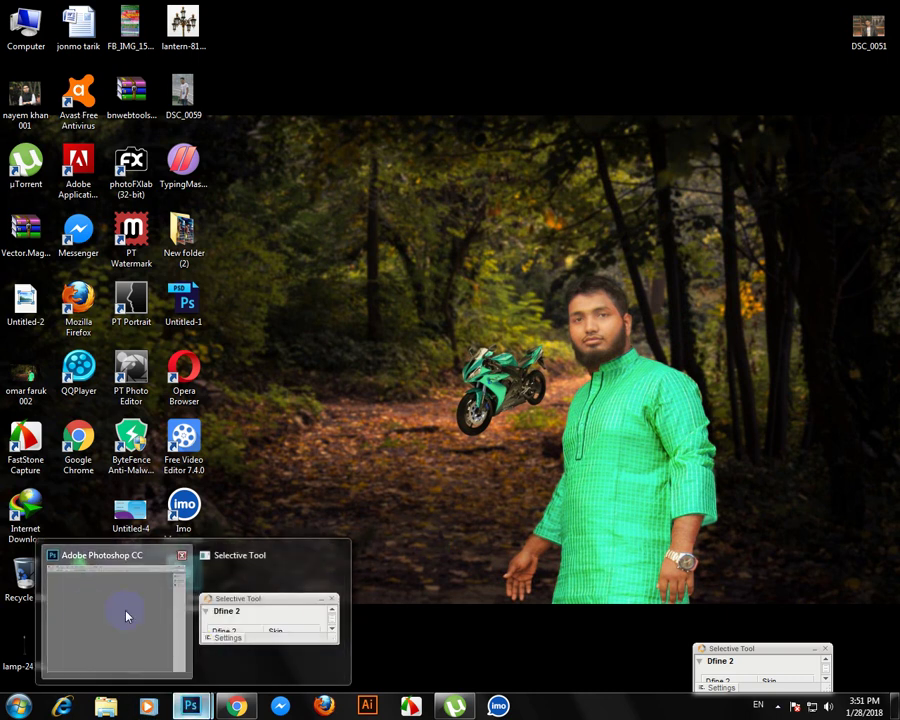
left_click(127, 617)
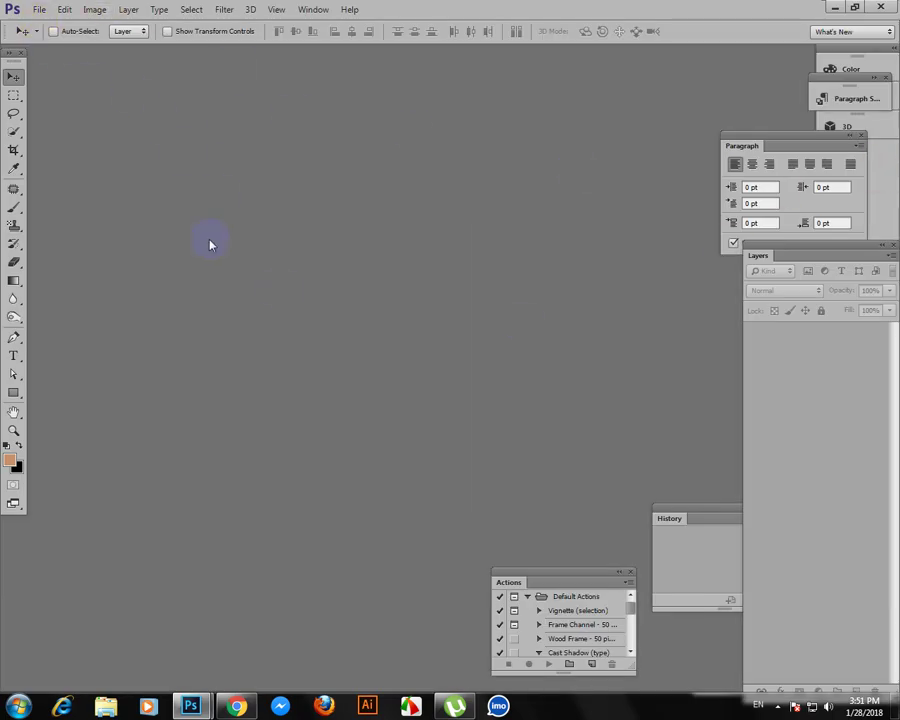
- In the Open dialog, browse drive E: to the dslr 17,12,2017 > pictures folder
left_click(40, 11)
left_click(66, 42)
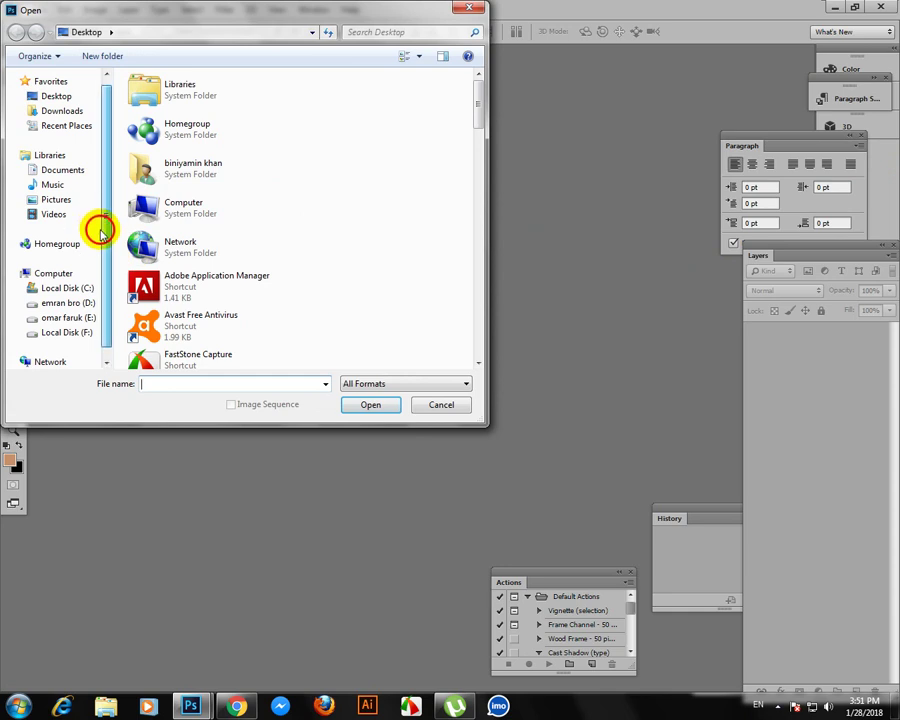
scroll(100, 230, "down", 1)
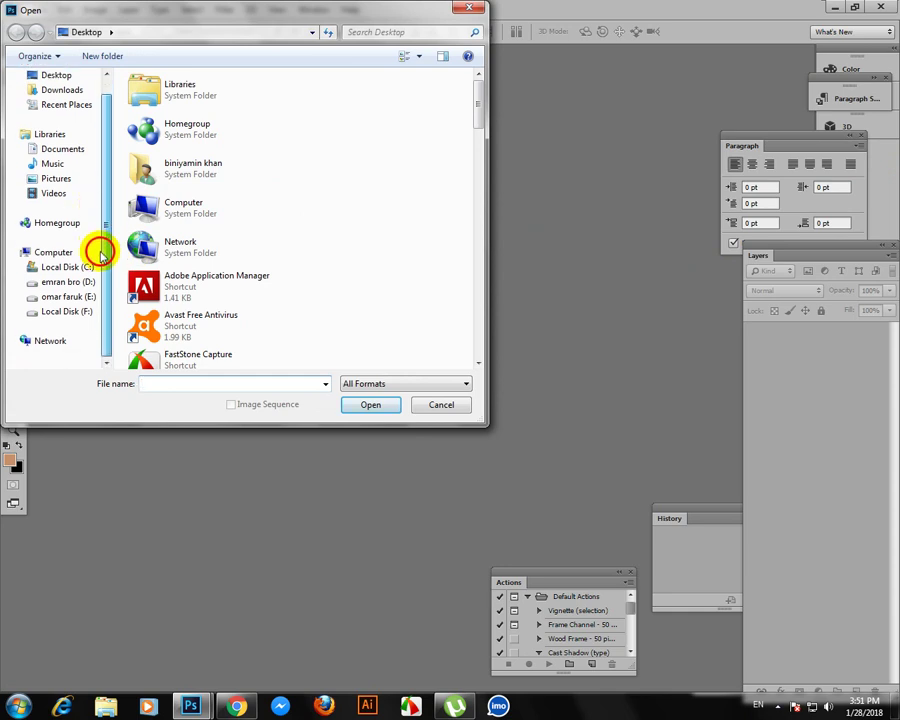
left_click(64, 297)
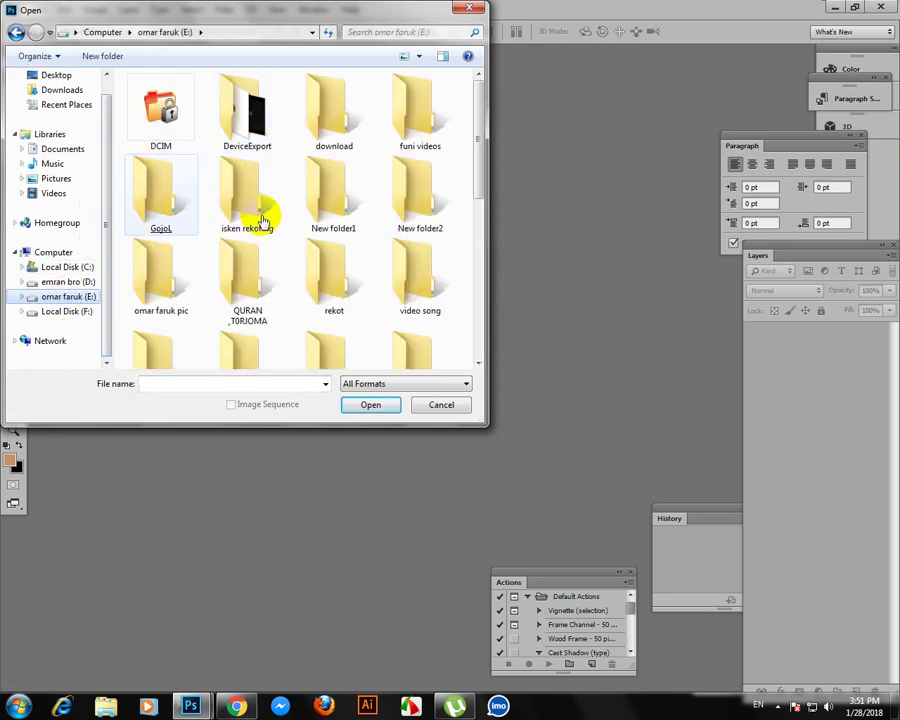
double_click(157, 300)
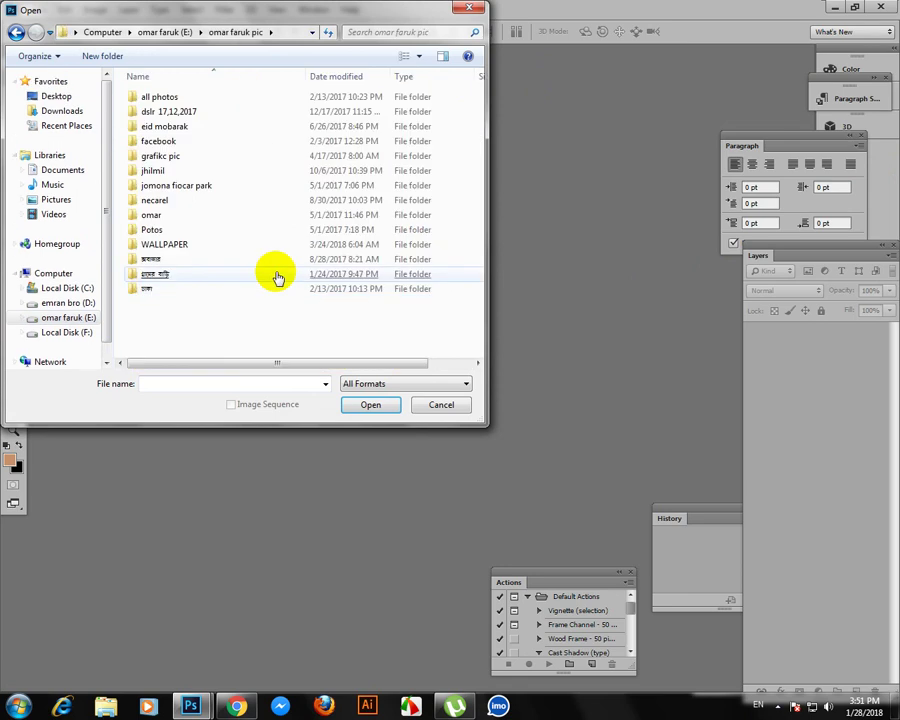
left_click(163, 113)
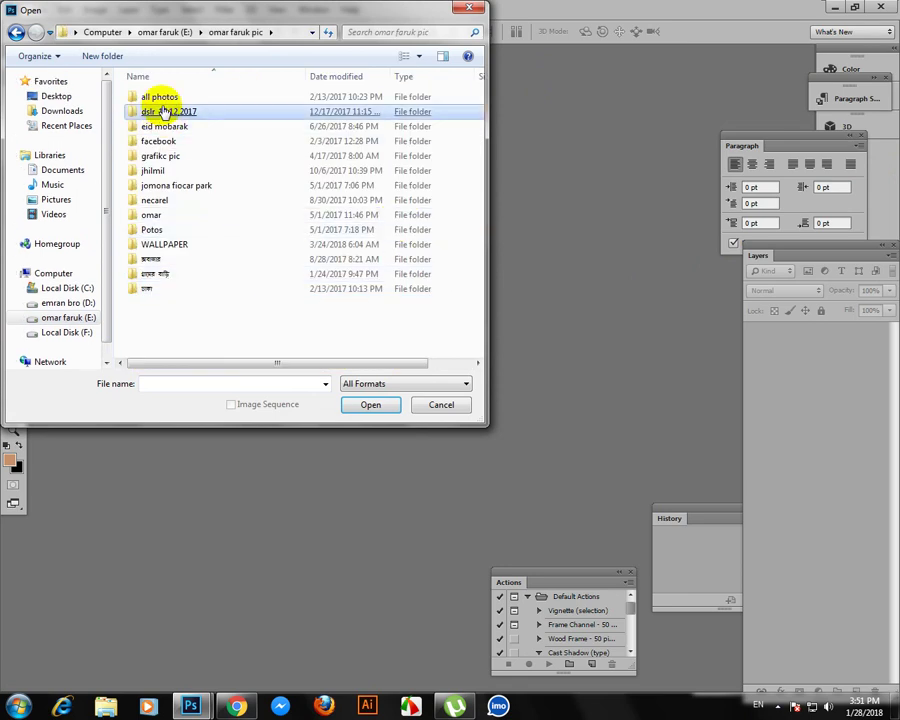
double_click(198, 113)
left_click(212, 103)
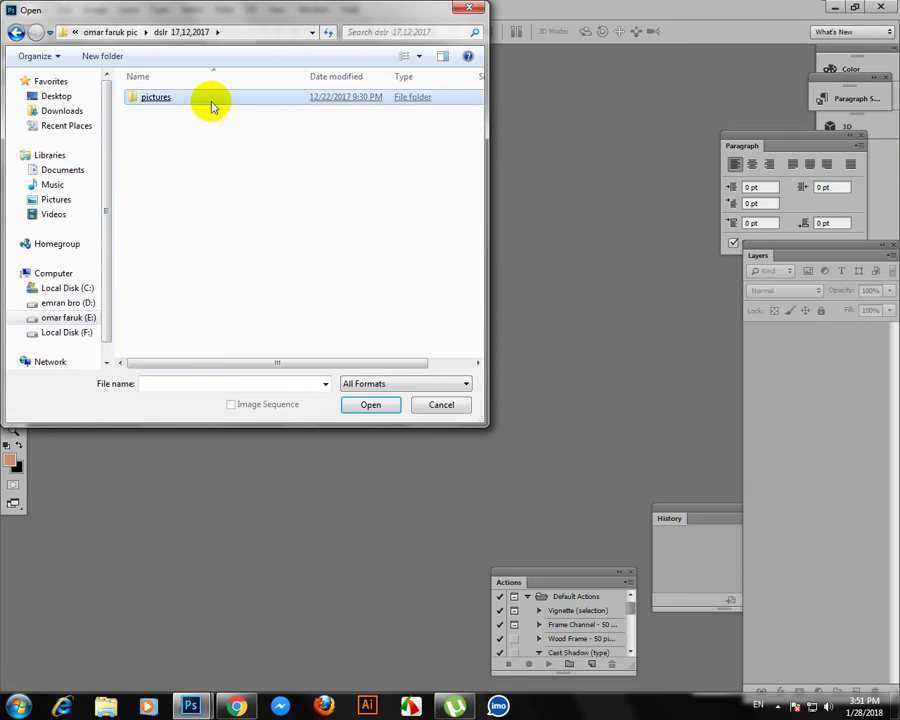
double_click(212, 103)
- Scroll through the picture thumbnails and open IMG_8419.JPG
left_click_drag(480, 95, 474, 185)
scroll(474, 185, "down", 1)
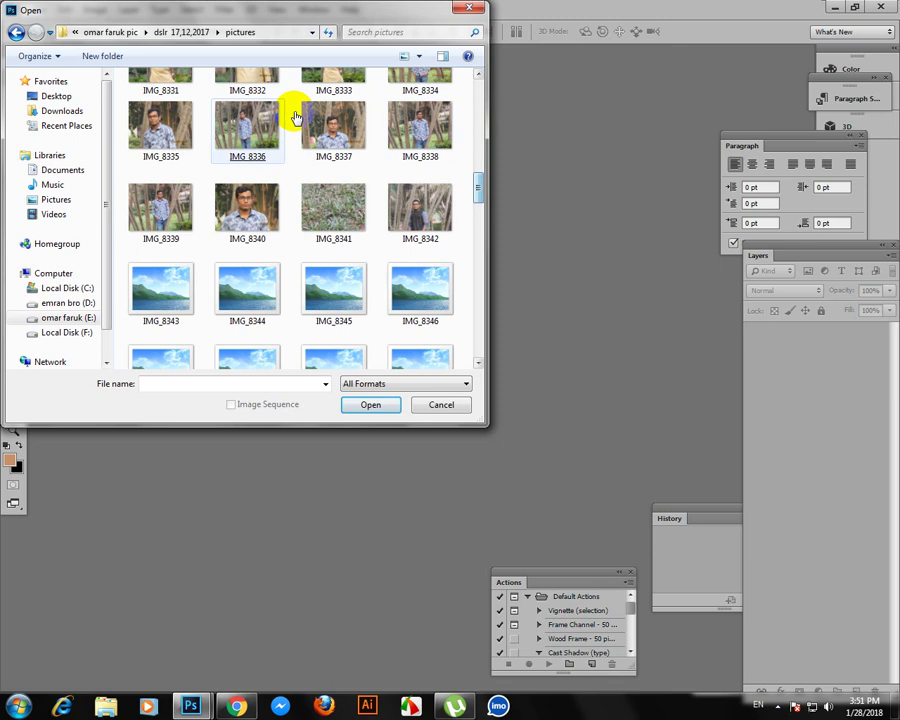
mouse_move(479, 198)
left_mouse_down()
mouse_move(476, 256)
mouse_move(480, 220)
mouse_move(487, 228)
mouse_move(476, 291)
mouse_move(481, 333)
left_mouse_up()
scroll(478, 337, "down", 3)
scroll(478, 337, "down", 1)
double_click(219, 150)
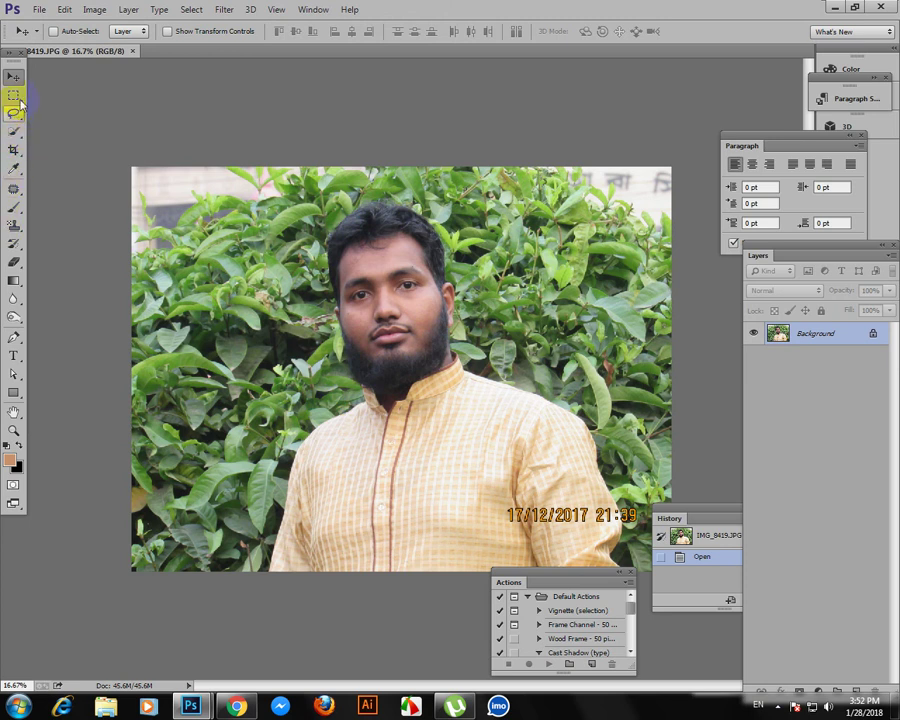
- Unlock the Background as Layer 0 and start drawing a 4:5 crop box over the photo
double_click(808, 333)
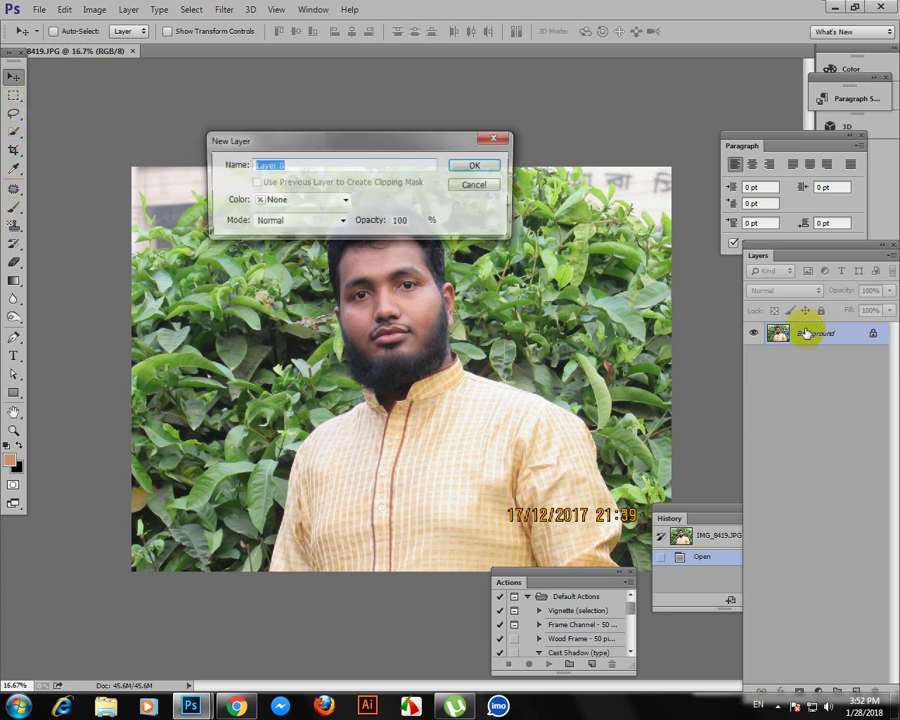
left_click(475, 166)
left_click(6, 80)
left_click(13, 149)
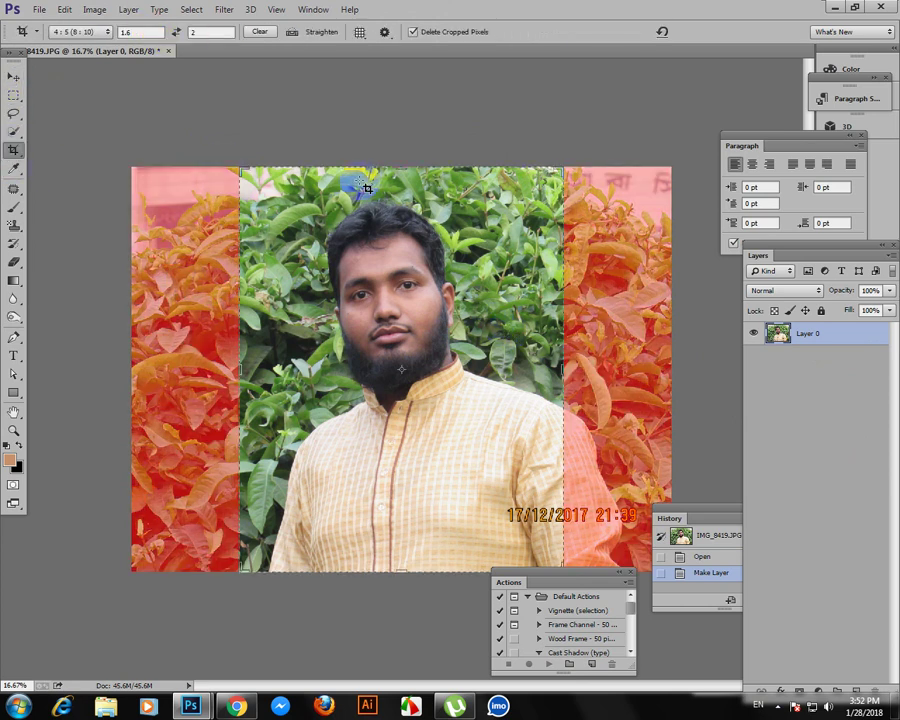
left_click(14, 76)
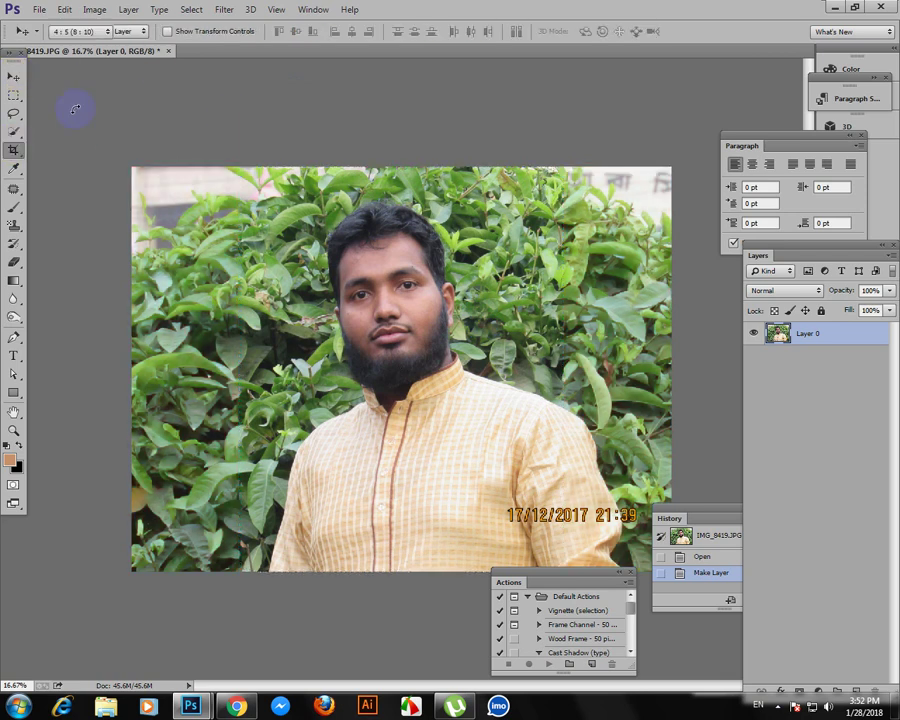
left_click(14, 149)
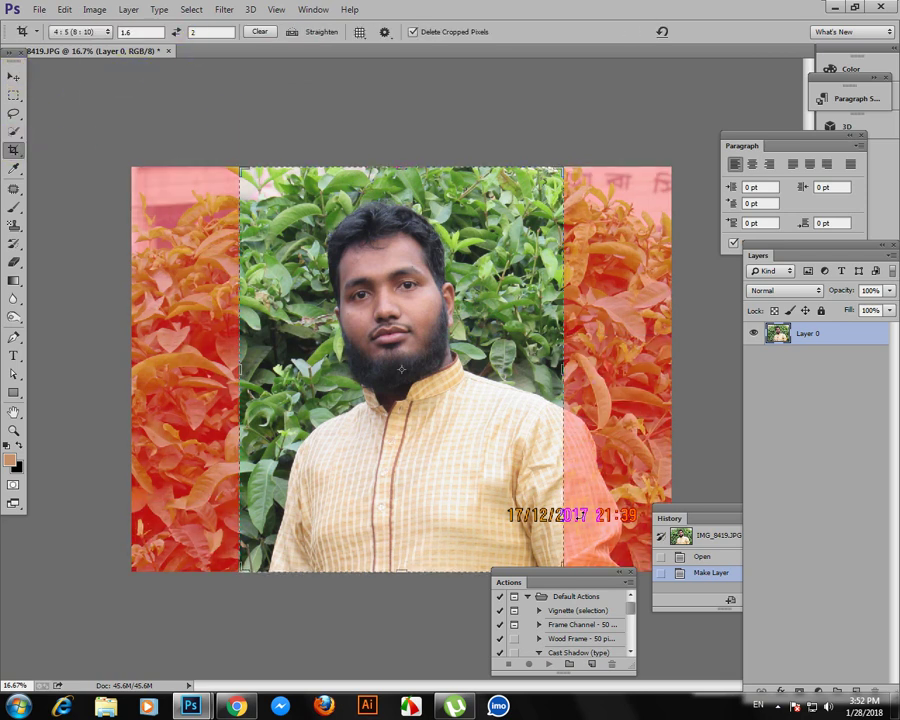
mouse_move(428, 430)
left_mouse_down()
mouse_move(466, 441)
mouse_move(450, 413)
left_mouse_up()
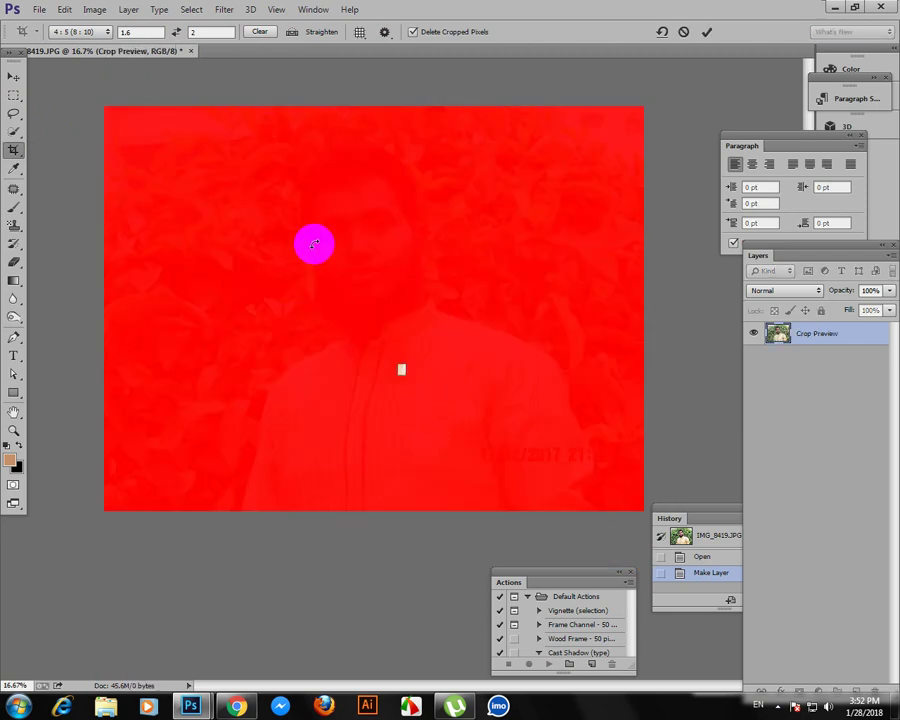
- Change the crop shield from solid red to black at 61% opacity
left_click(411, 407)
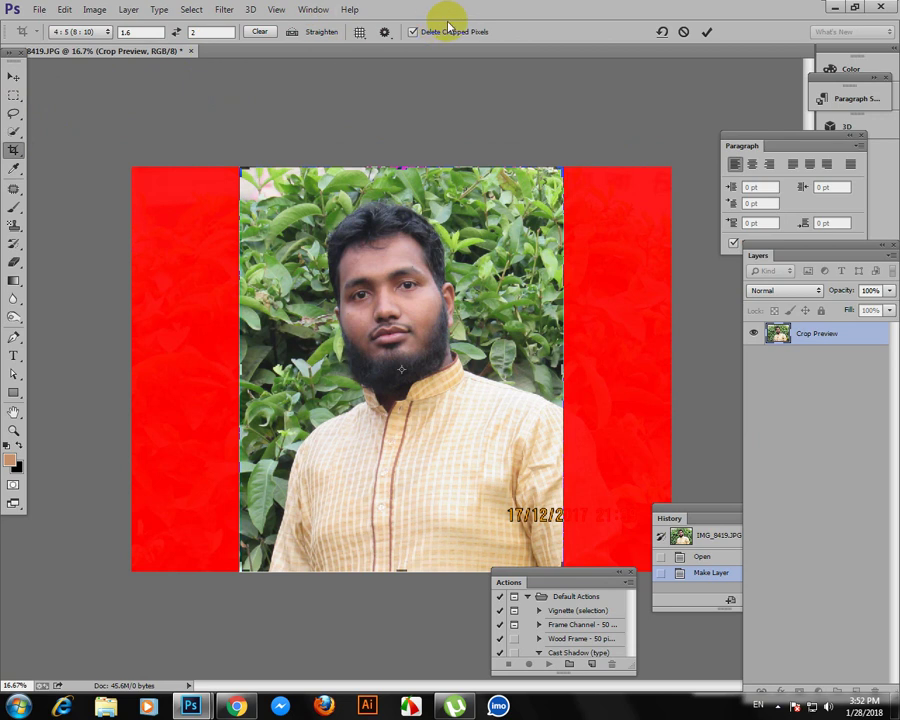
left_click(385, 33)
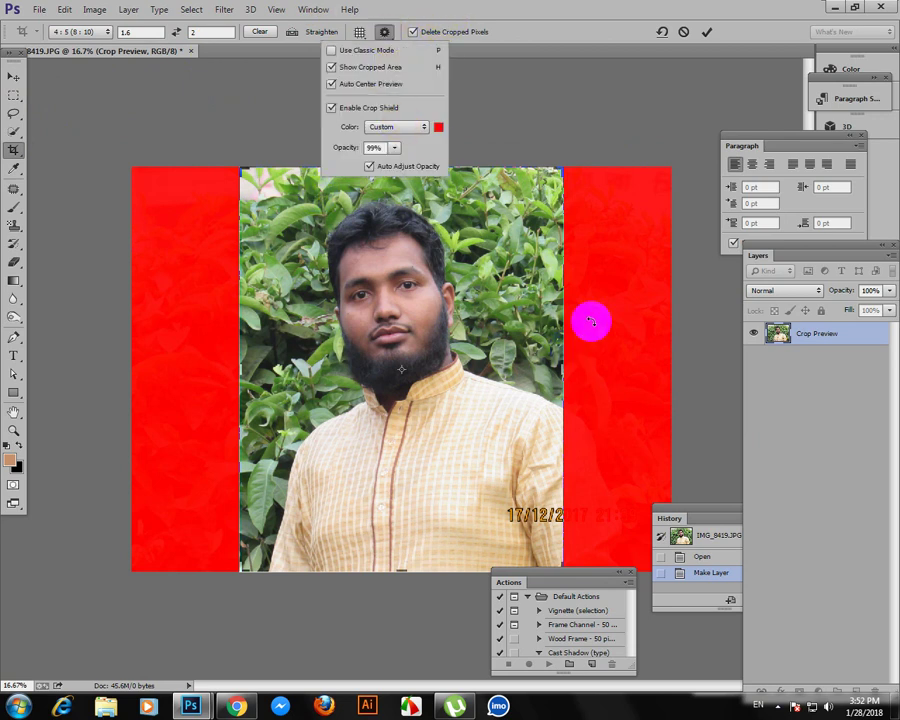
left_click(438, 126)
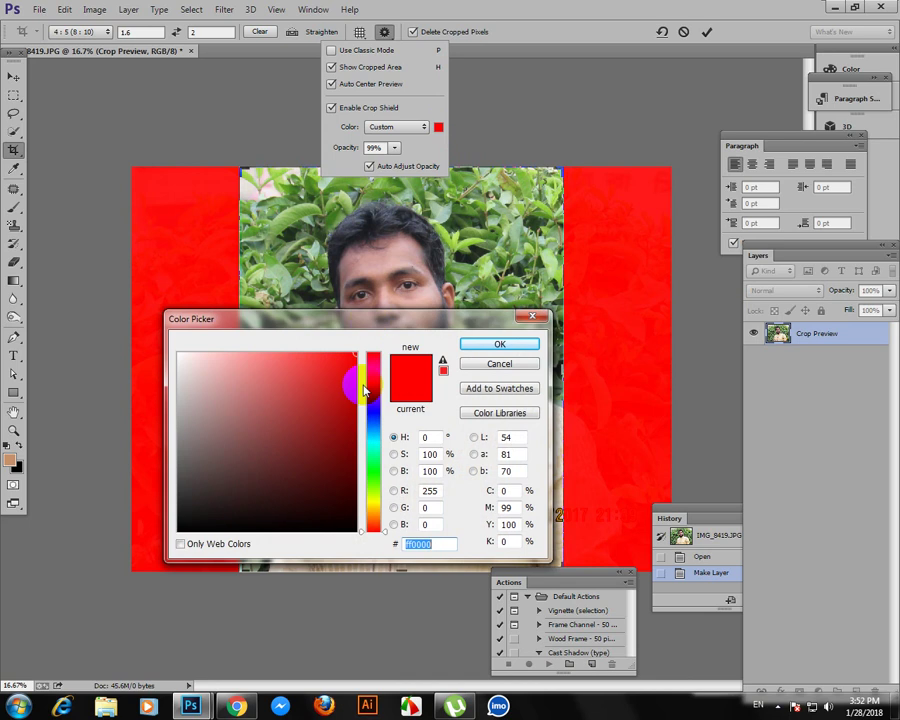
mouse_move(317, 502)
left_mouse_down()
mouse_move(212, 468)
mouse_move(210, 485)
left_mouse_up()
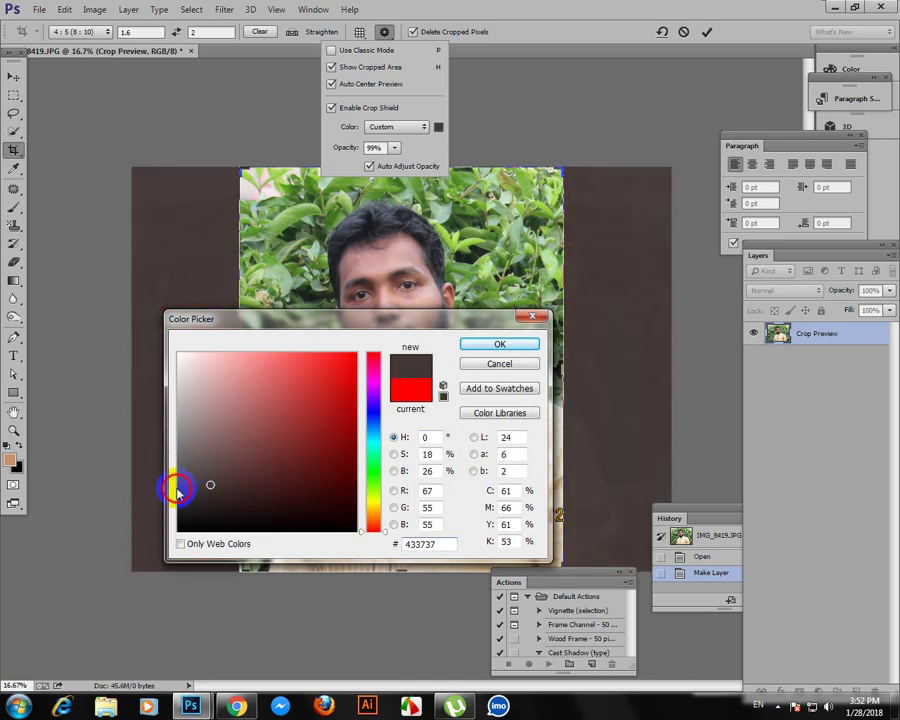
left_click(193, 526)
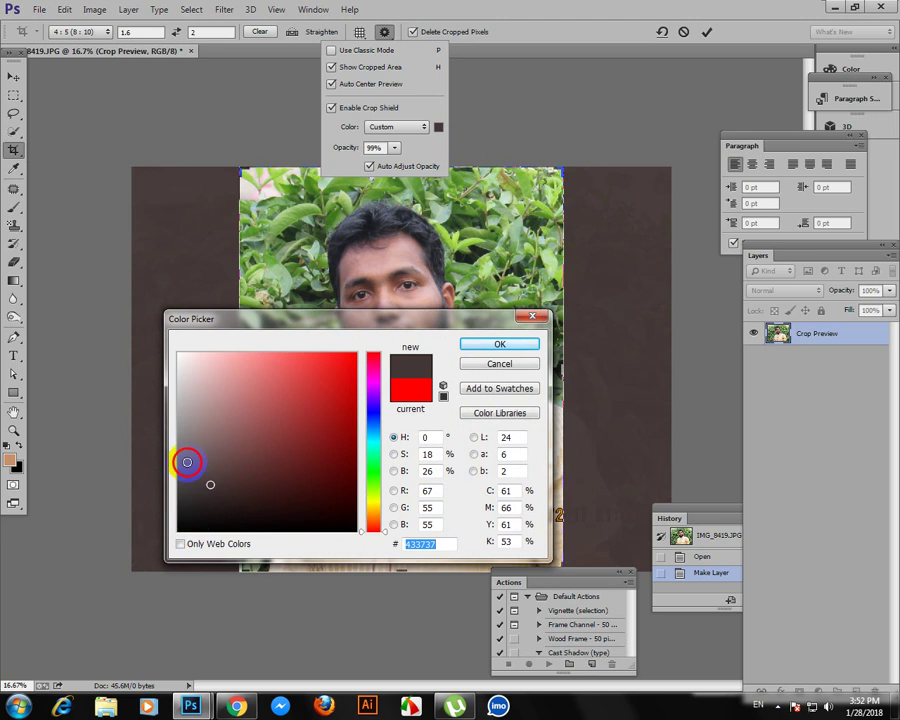
left_click_drag(185, 457, 181, 468)
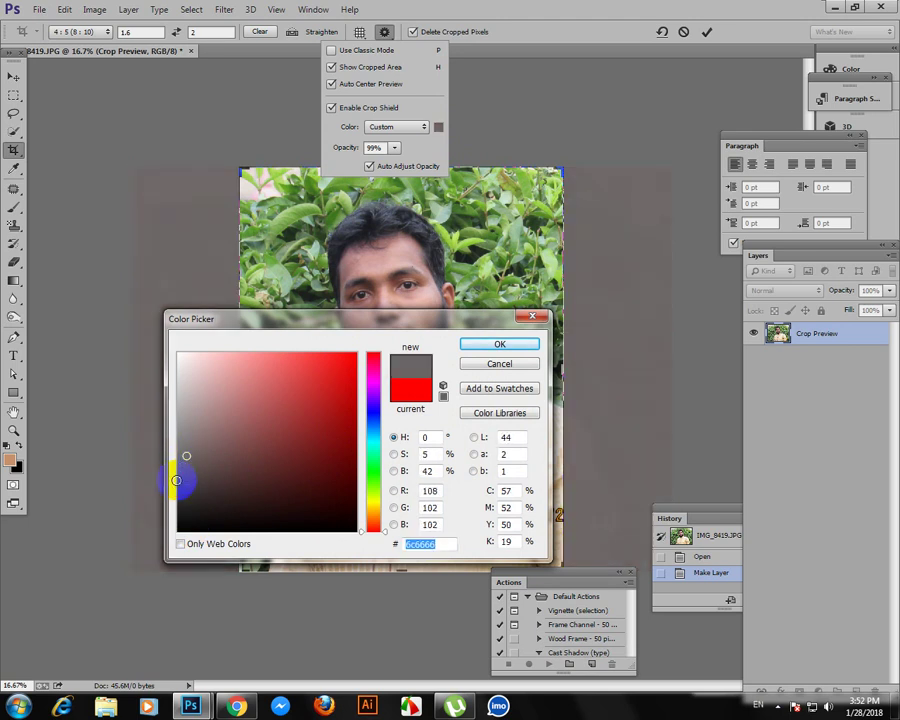
left_click_drag(176, 480, 191, 533)
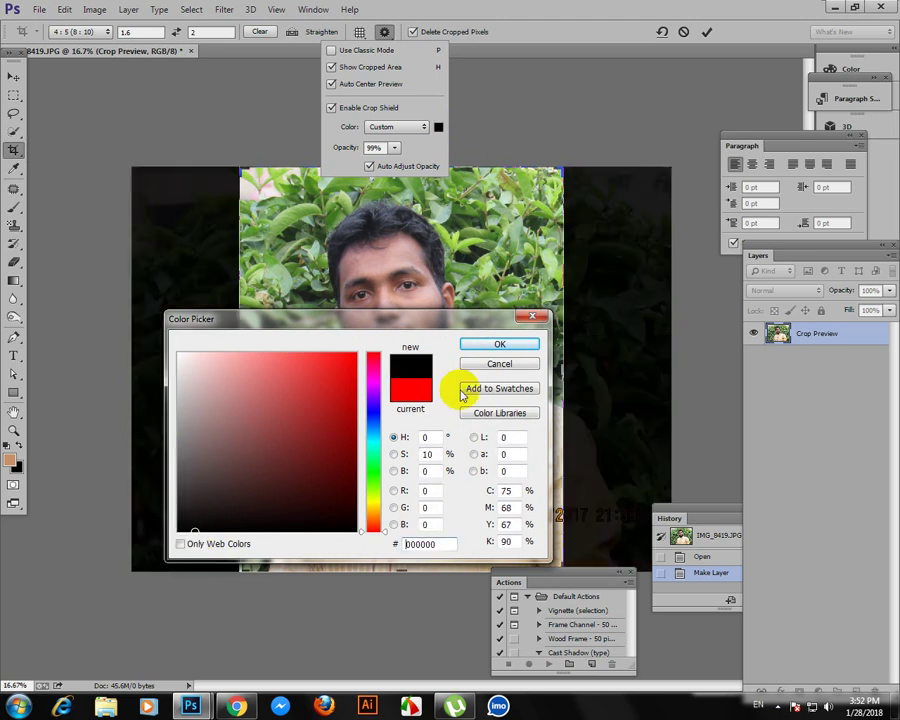
left_click(392, 148)
left_click(501, 347)
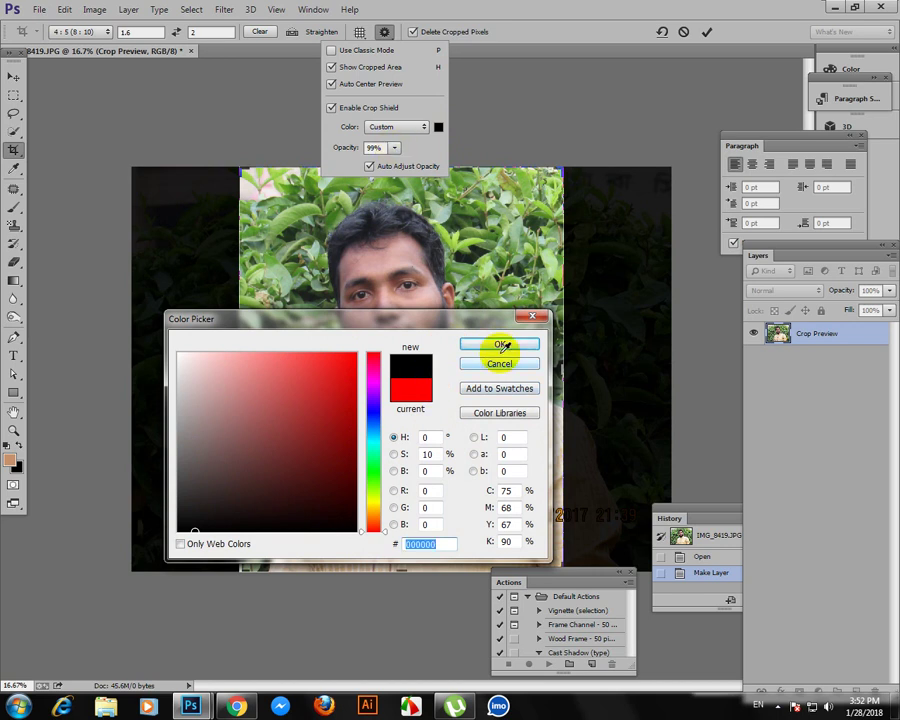
left_click_drag(396, 150, 368, 165)
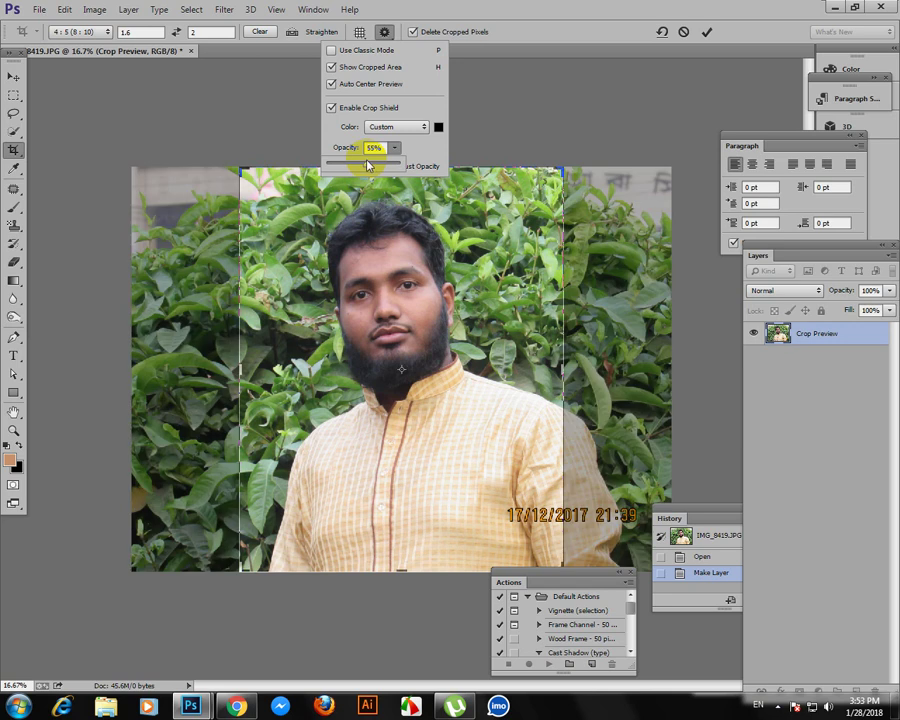
left_click_drag(370, 166, 374, 165)
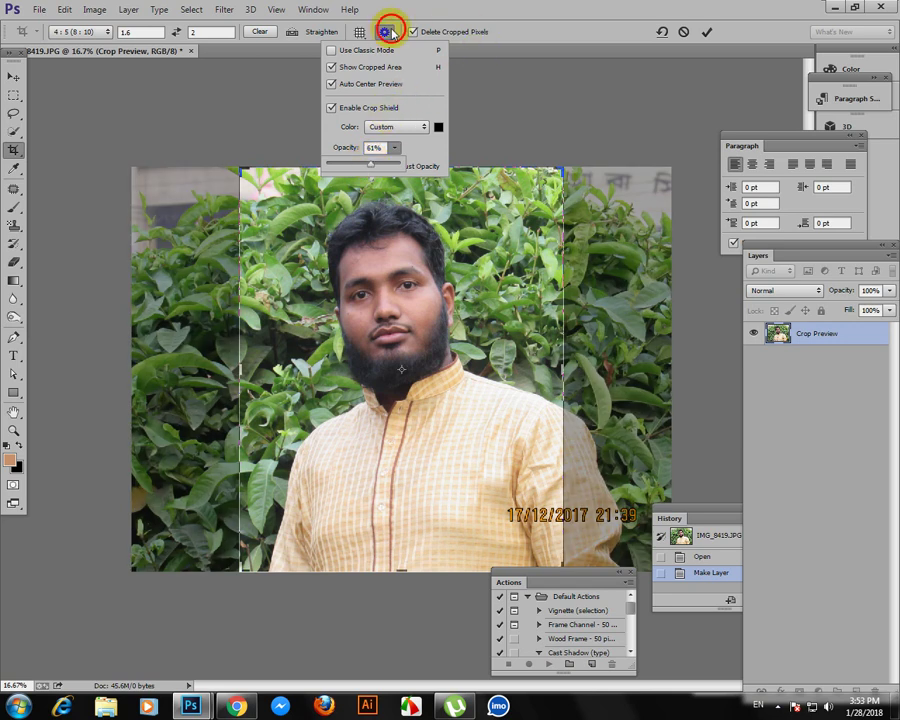
left_click(383, 31)
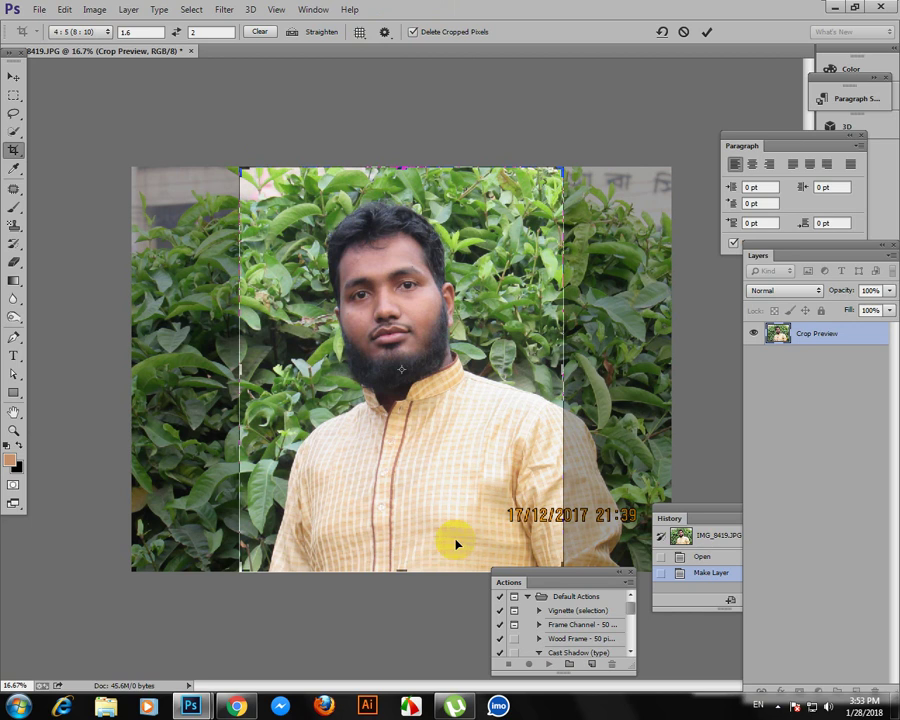
- Frame the man's head and shoulders in the 4:5 crop box and commit the crop
left_click(479, 456)
left_click_drag(479, 456, 462, 452)
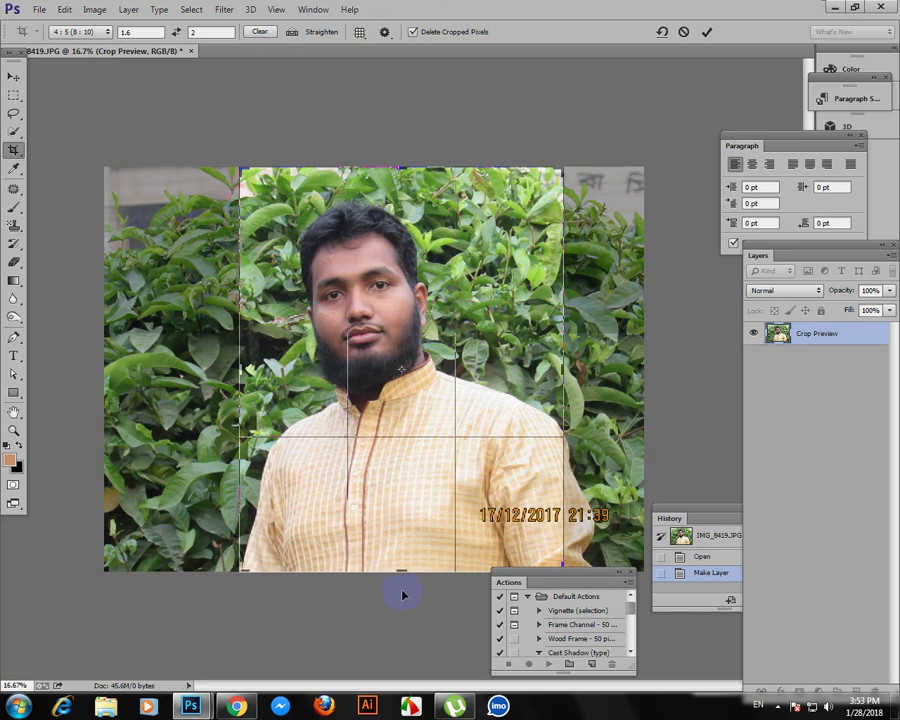
mouse_move(402, 570)
left_mouse_down()
mouse_move(404, 509)
mouse_move(404, 519)
left_mouse_up()
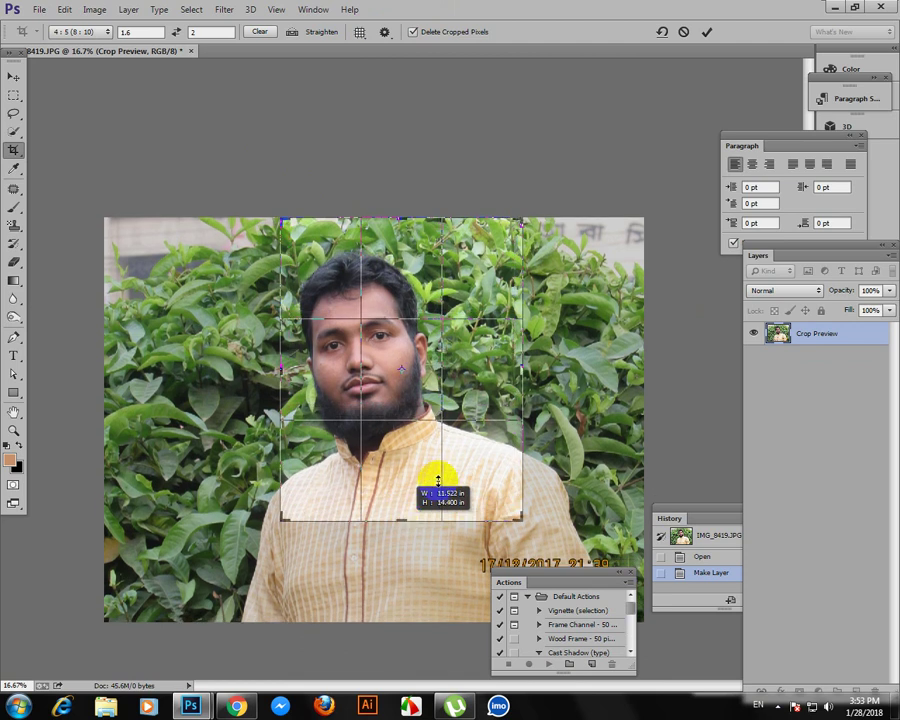
mouse_move(404, 519)
left_mouse_down()
mouse_move(417, 454)
mouse_move(467, 384)
left_mouse_up()
left_click_drag(425, 417, 456, 390)
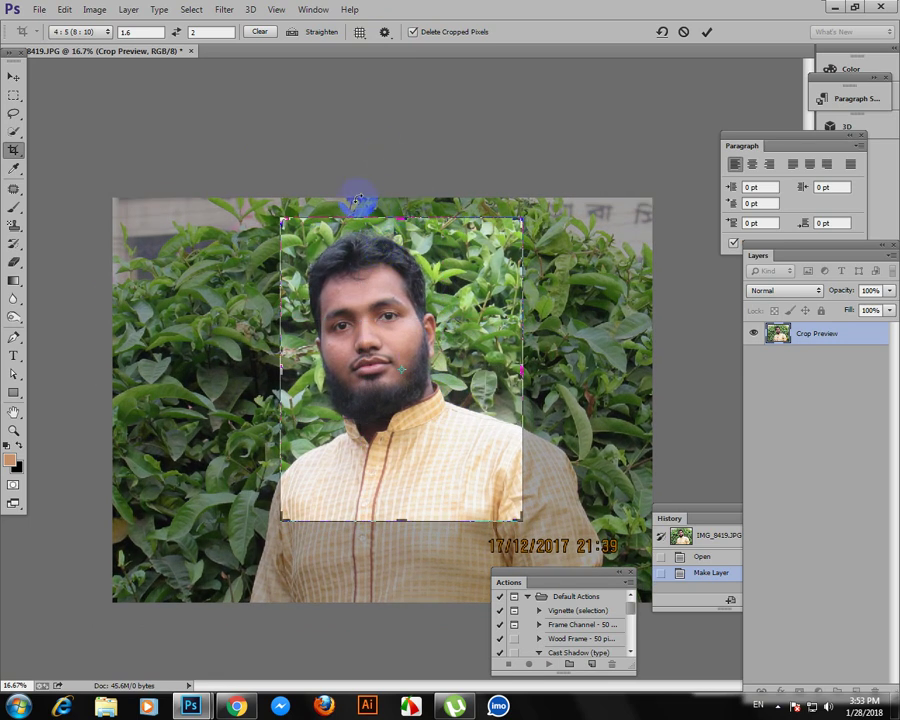
mouse_move(373, 216)
left_mouse_down()
mouse_move(365, 211)
mouse_move(366, 236)
left_mouse_up()
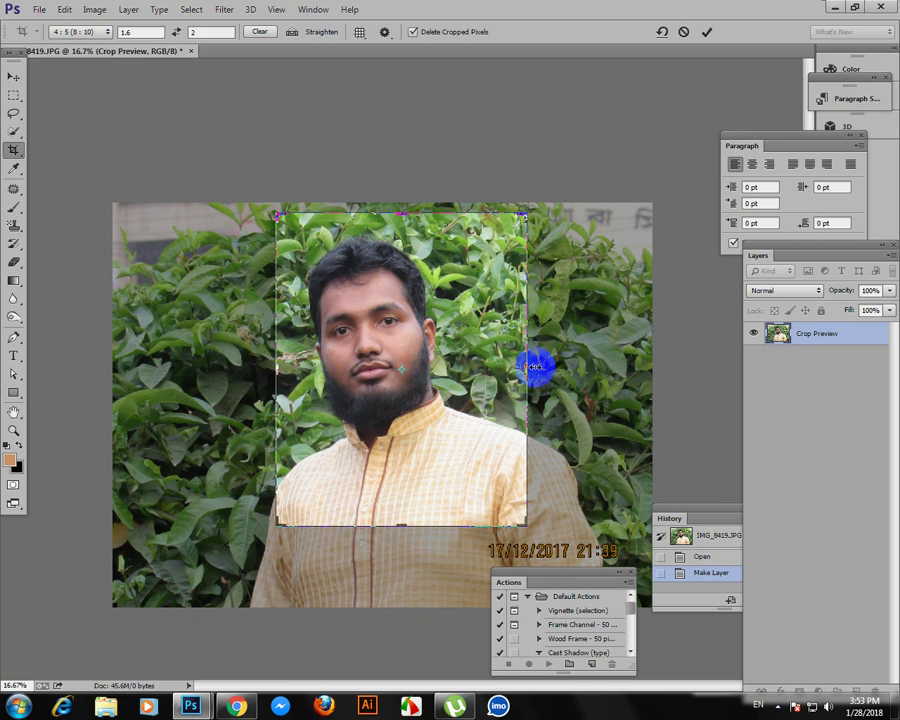
mouse_move(528, 367)
left_mouse_down()
mouse_move(290, 382)
mouse_move(259, 365)
left_mouse_up()
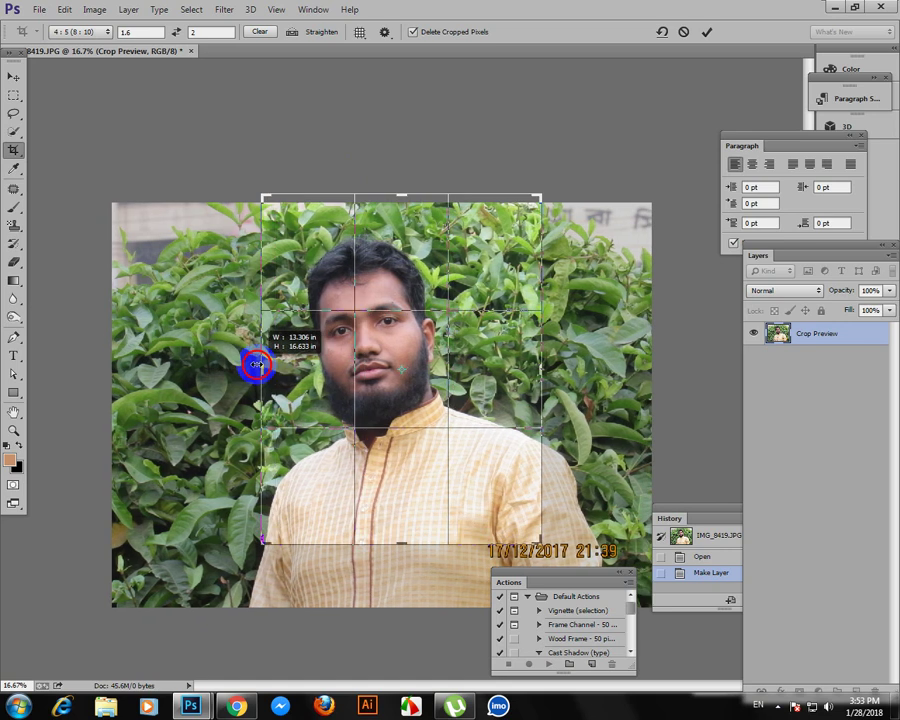
left_click_drag(259, 365, 290, 365)
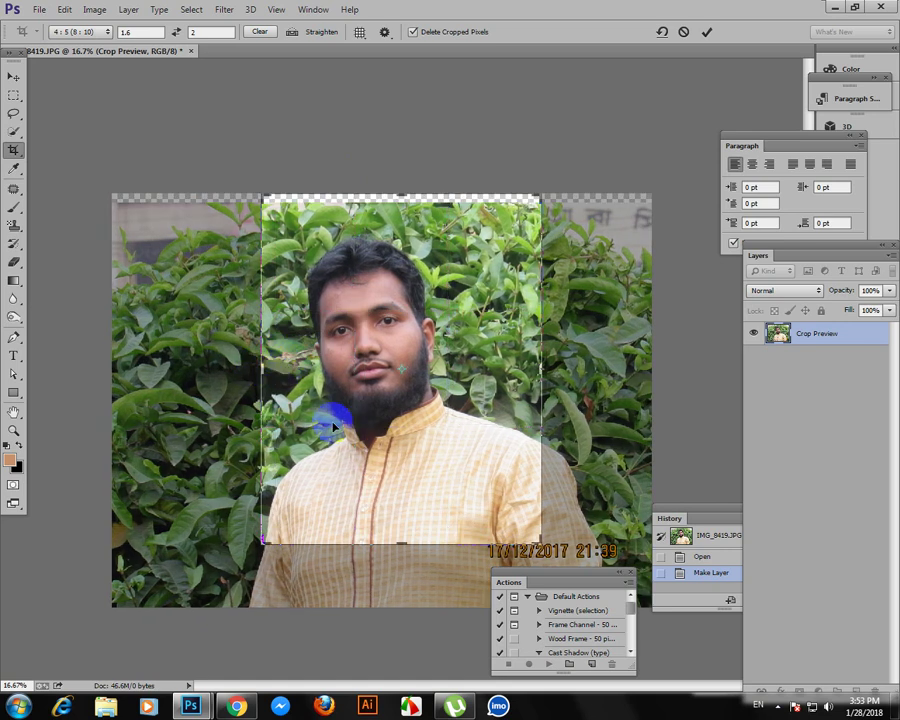
key("Return")
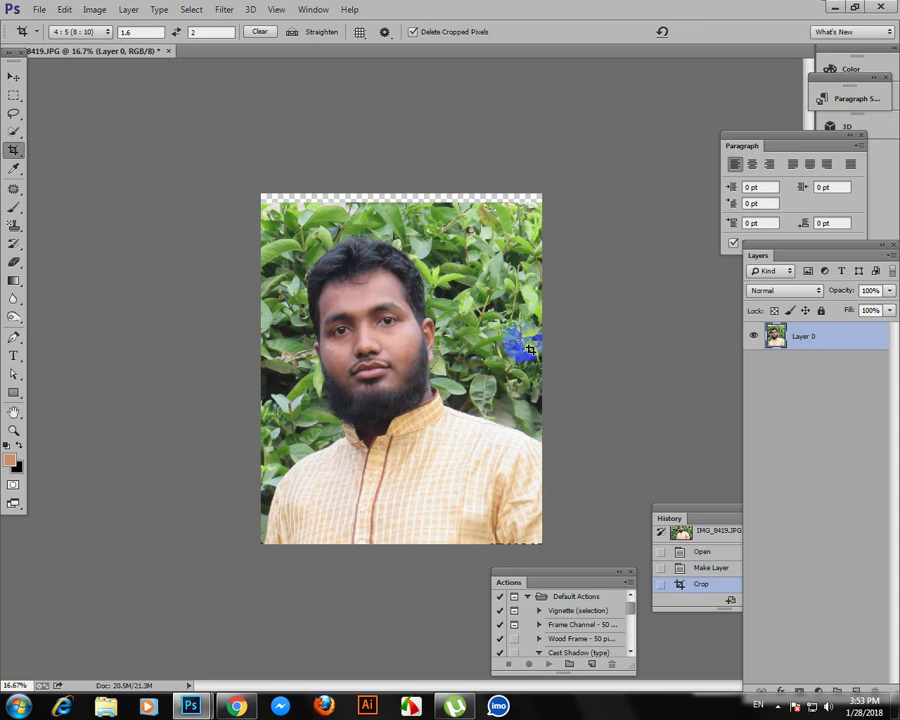
- Nudge the layer slightly with the Move tool, then zoom in with Quick Selection ready
left_click(15, 78)
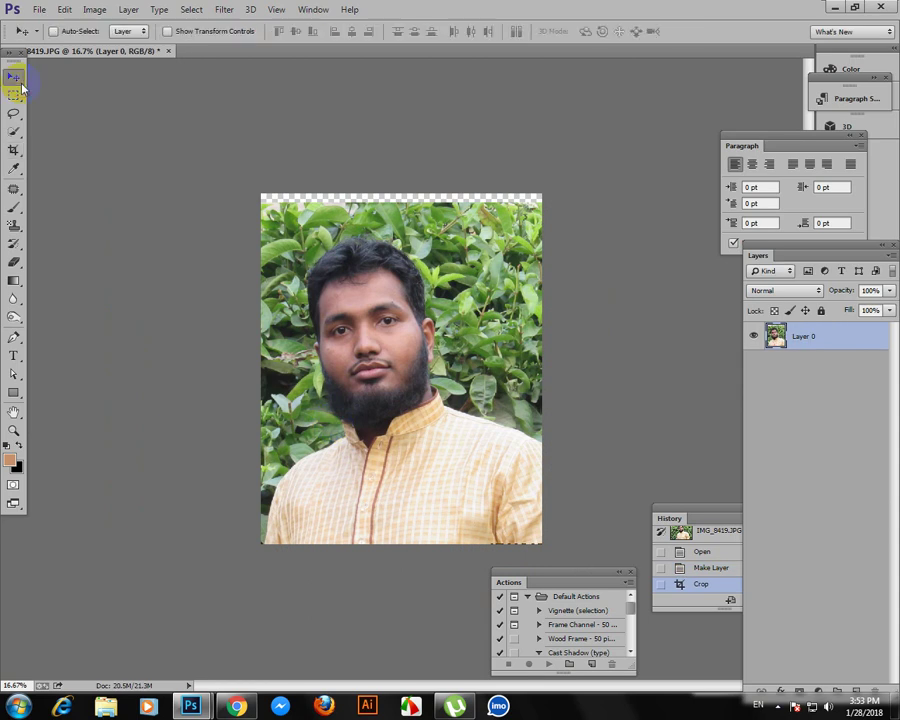
left_click_drag(388, 315, 390, 322)
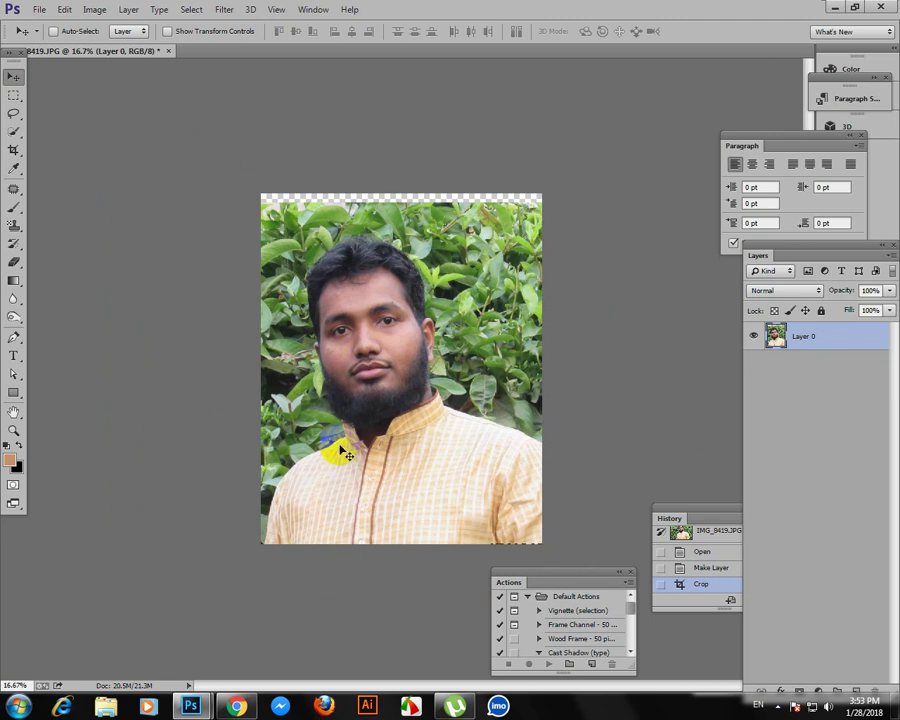
left_click(12, 132)
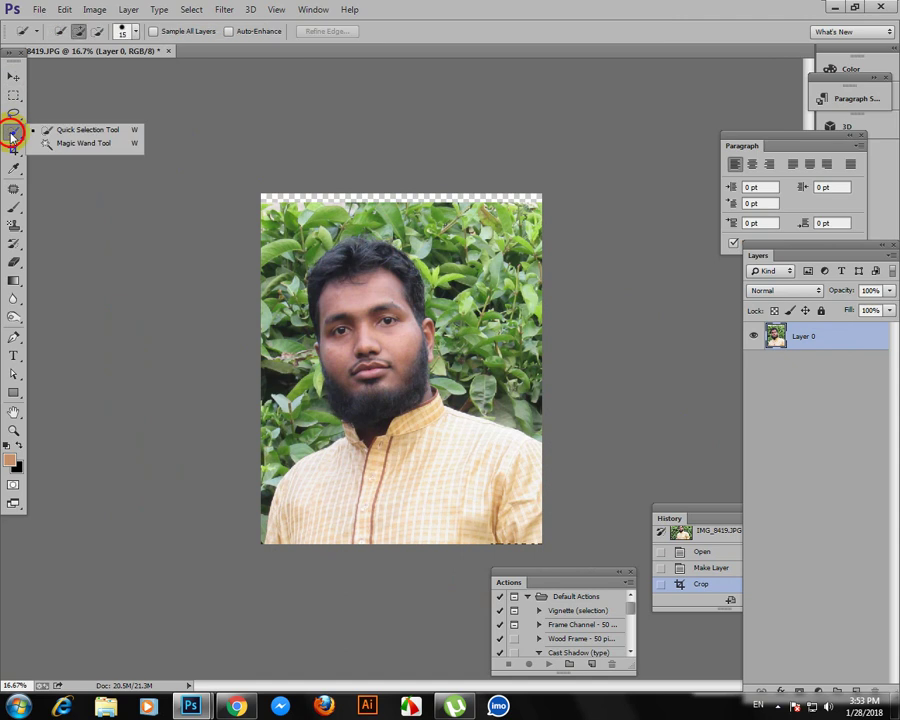
left_click(64, 134)
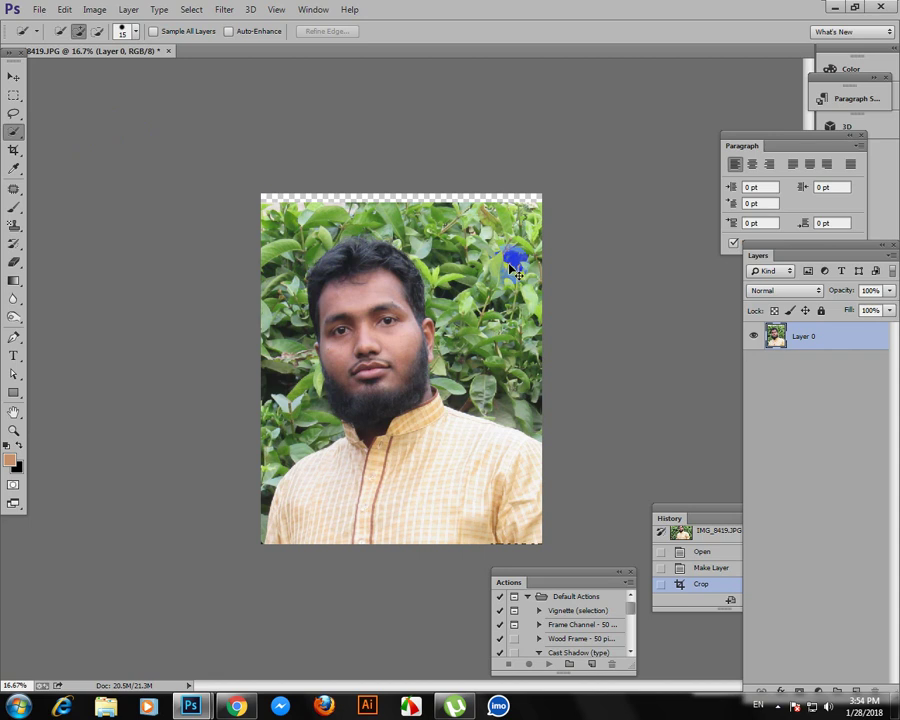
key("ctrl+plus")
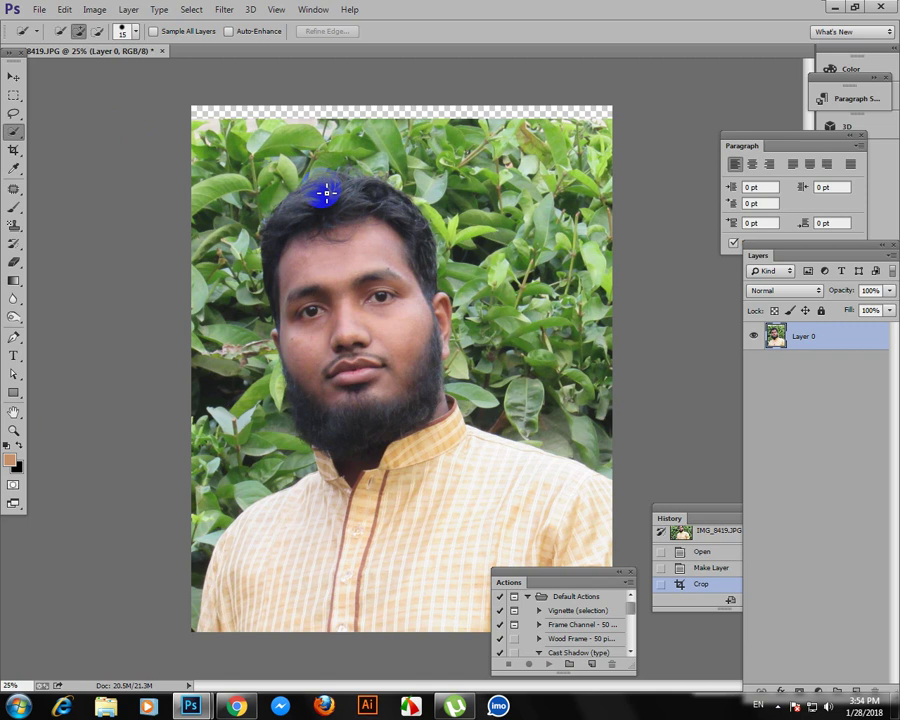
- Paint a quick selection over the man's hair, face, beard and shirt
left_click(320, 187)
left_click_drag(433, 607, 484, 660)
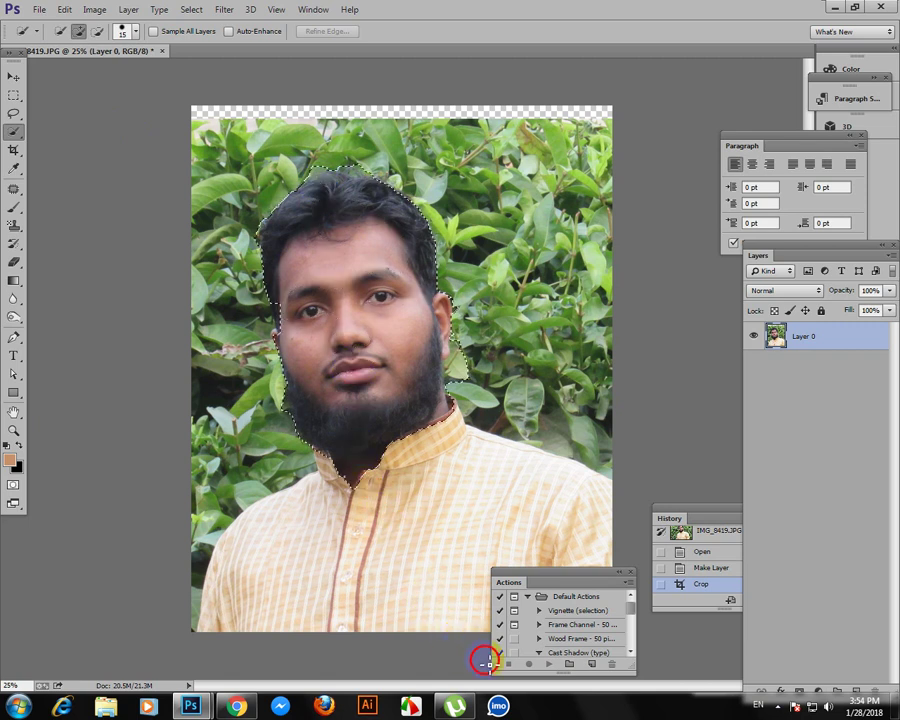
left_click_drag(484, 660, 522, 705)
left_click_drag(388, 556, 424, 440)
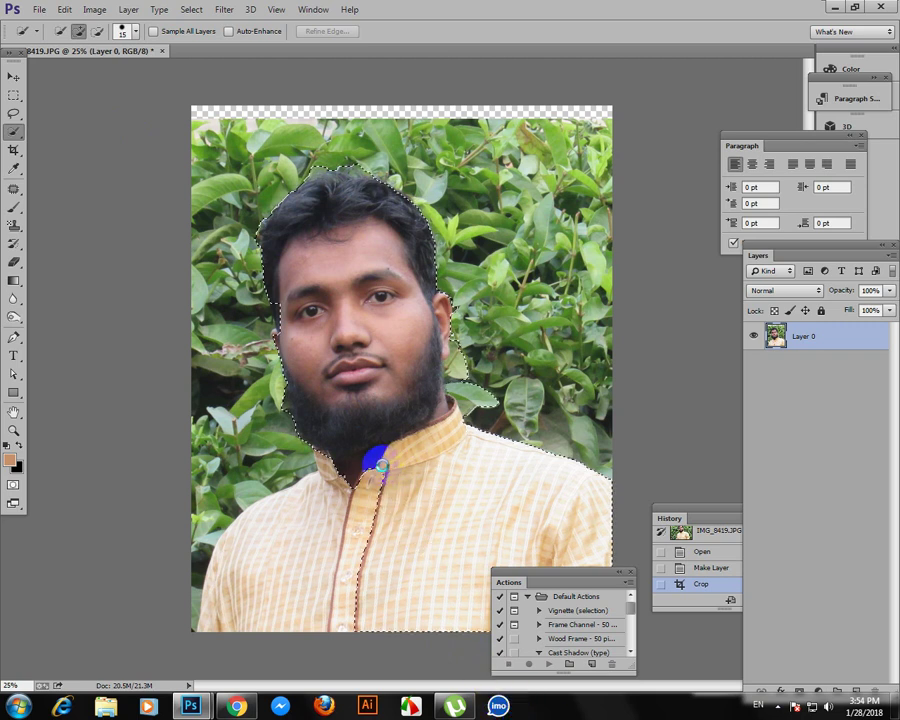
left_click_drag(381, 463, 372, 466)
mouse_move(222, 598)
left_mouse_down()
mouse_move(204, 627)
mouse_move(217, 598)
left_mouse_up()
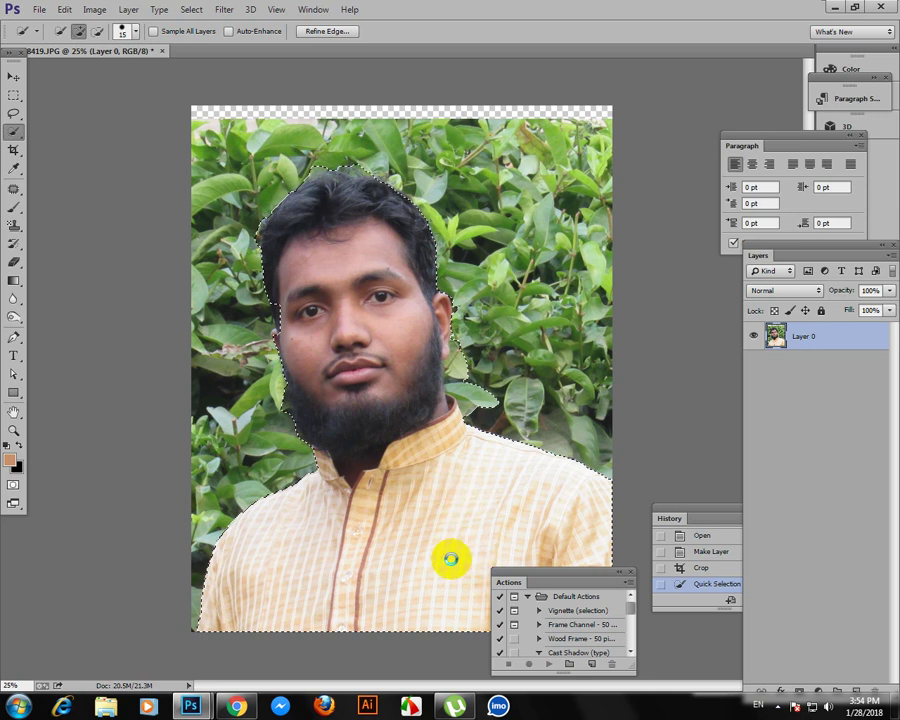
left_click(449, 577)
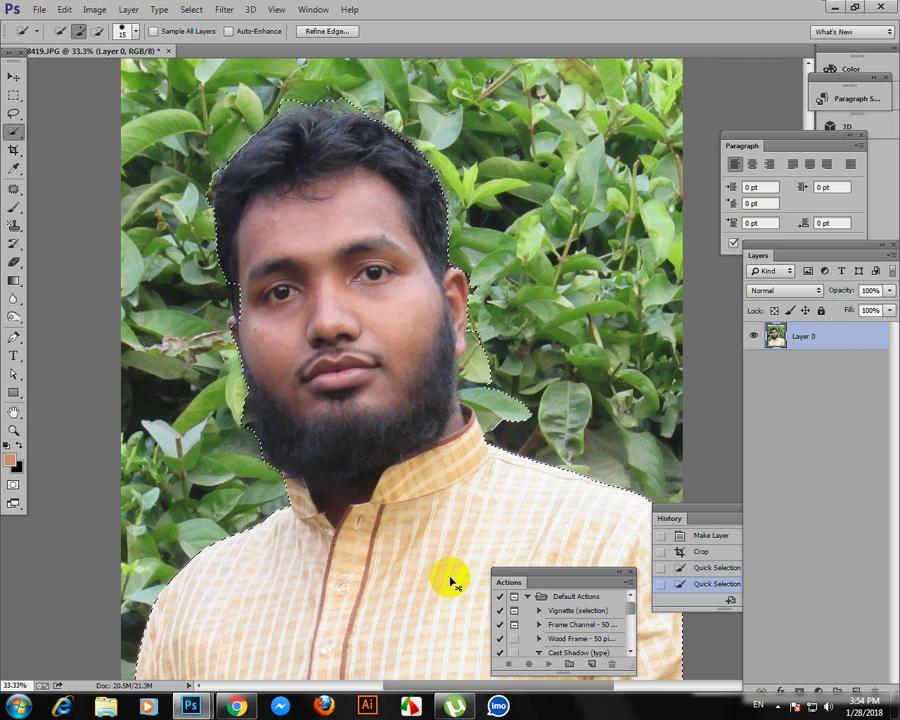
key("ctrl+plus")
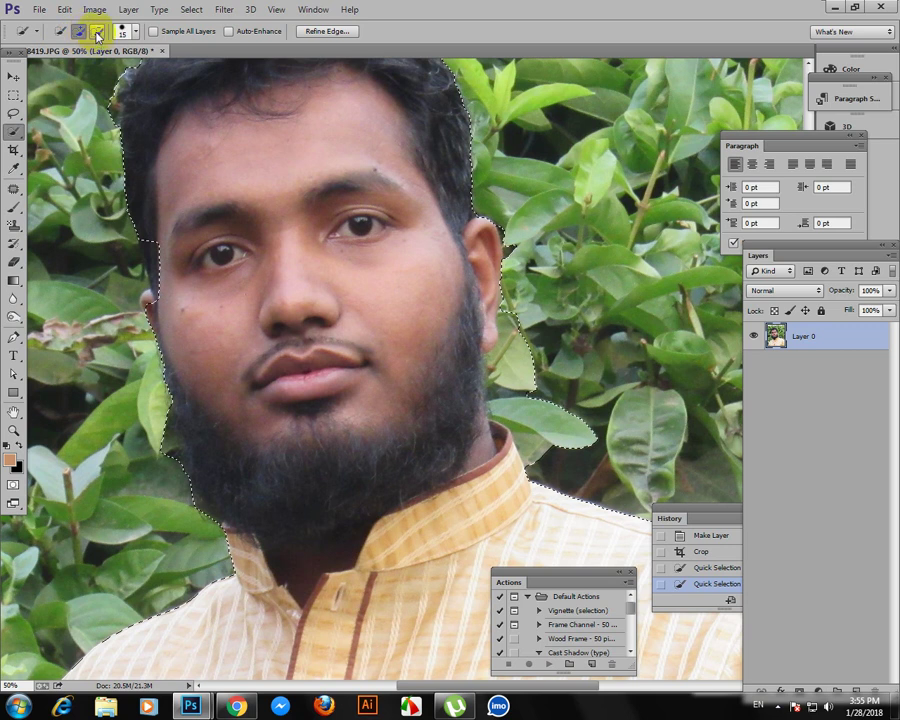
- At 100% zoom, subtract the leaves beside the ear and right cheek from the selection
left_click(97, 33)
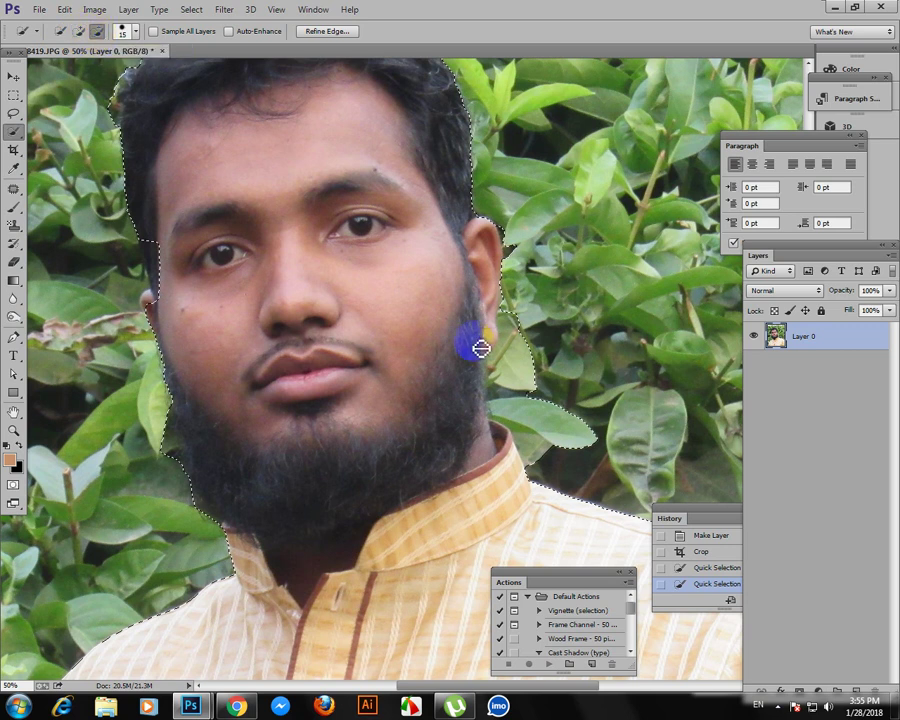
mouse_move(536, 355)
left_mouse_down()
mouse_move(509, 316)
mouse_move(513, 406)
mouse_move(520, 330)
mouse_move(563, 465)
mouse_move(541, 456)
mouse_move(500, 382)
left_mouse_up()
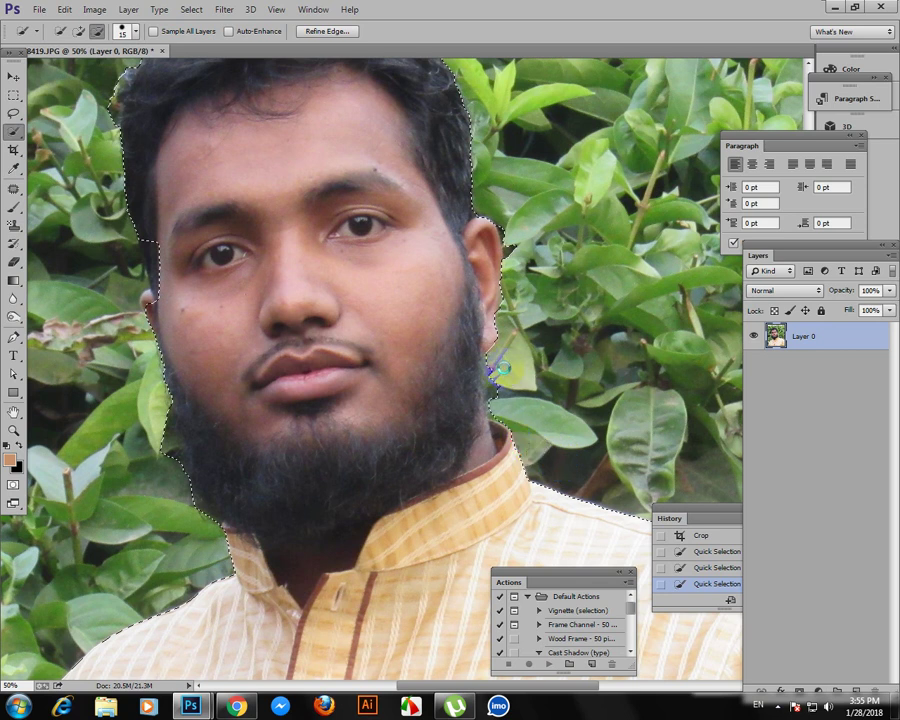
key("ctrl+plus")
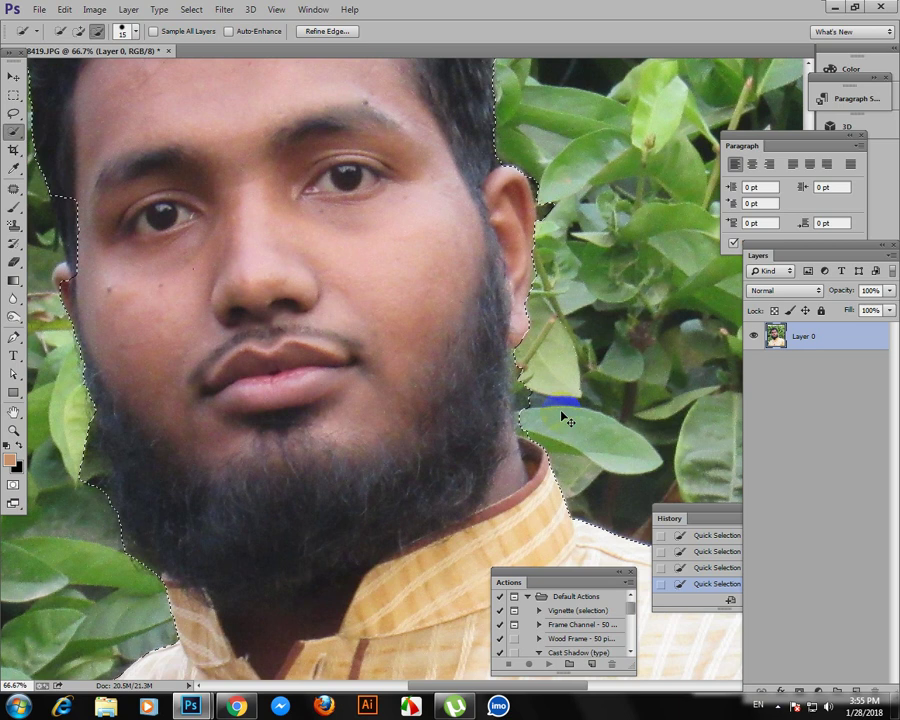
key("ctrl+plus")
mouse_move(578, 373)
left_mouse_down()
mouse_move(582, 437)
mouse_move(578, 347)
left_mouse_up()
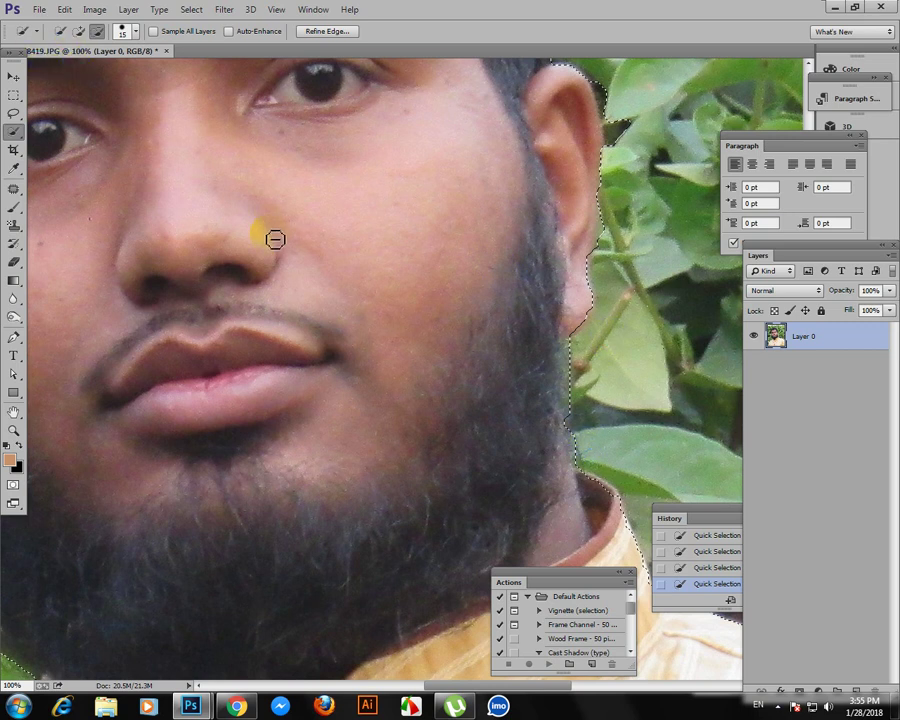
left_click(78, 35)
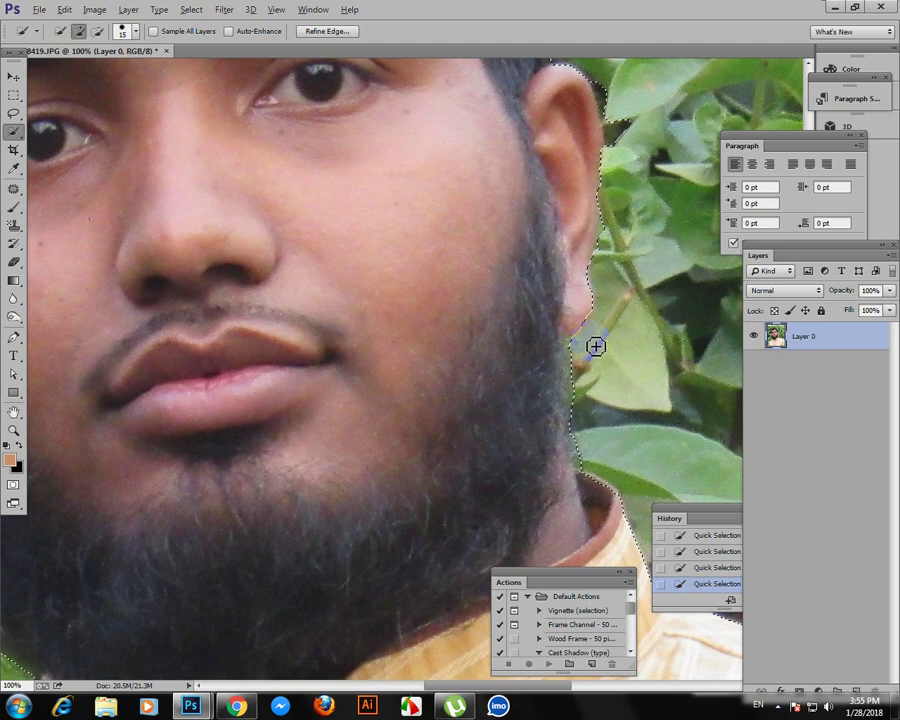
- Alt-brush away the leaf patch beside the upper ear so the outline hugs the ear
left_click_drag(595, 346, 532, 240)
key("alt")
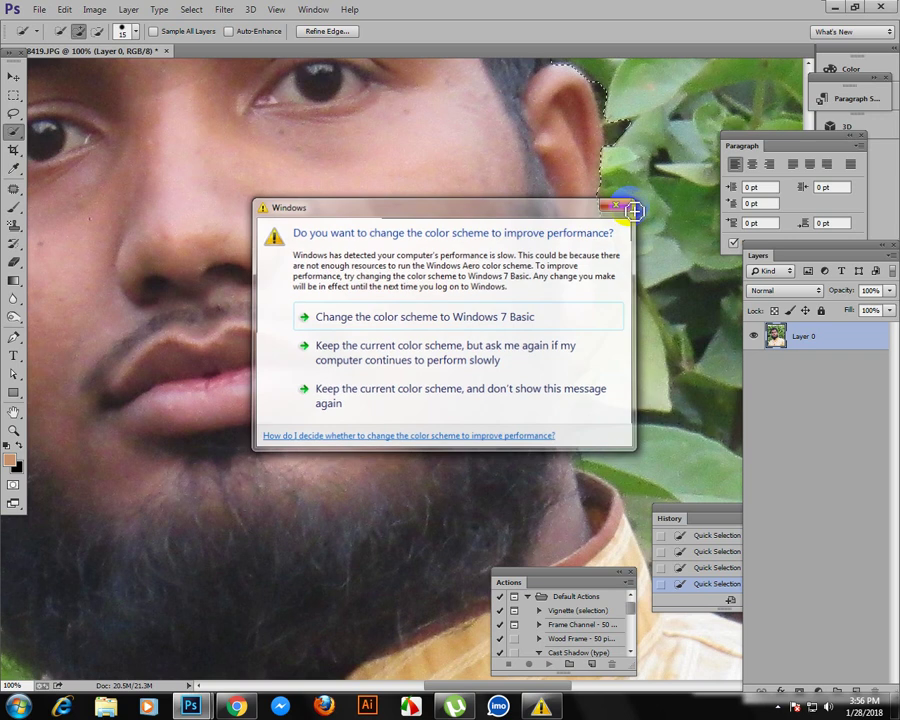
left_click(625, 208)
mouse_move(636, 200)
left_mouse_down()
mouse_move(594, 86)
mouse_move(614, 144)
mouse_move(607, 267)
left_mouse_up()
mouse_move(616, 180)
left_mouse_down()
mouse_move(606, 104)
mouse_move(638, 178)
mouse_move(642, 157)
left_mouse_up()
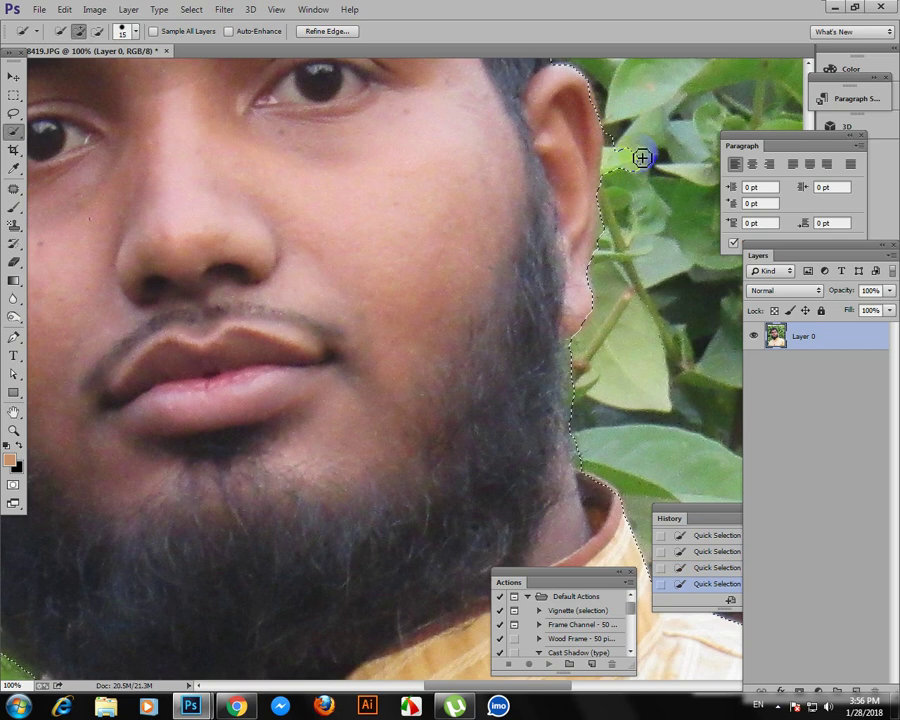
mouse_move(646, 160)
left_mouse_down()
mouse_move(612, 143)
mouse_move(614, 184)
left_mouse_up()
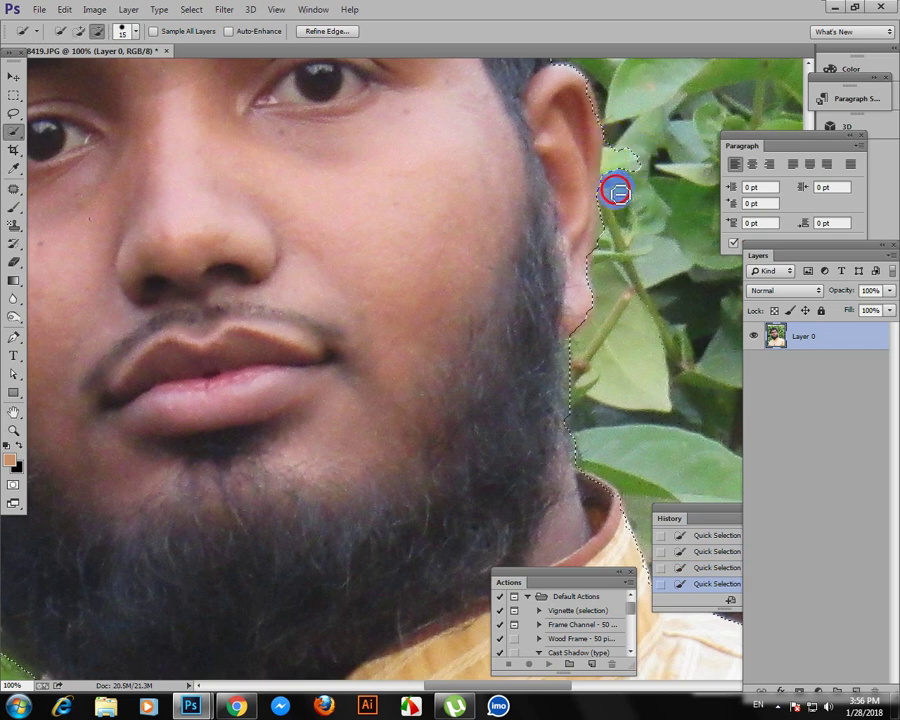
mouse_move(614, 140)
left_mouse_down()
mouse_move(613, 175)
mouse_move(631, 233)
left_mouse_up()
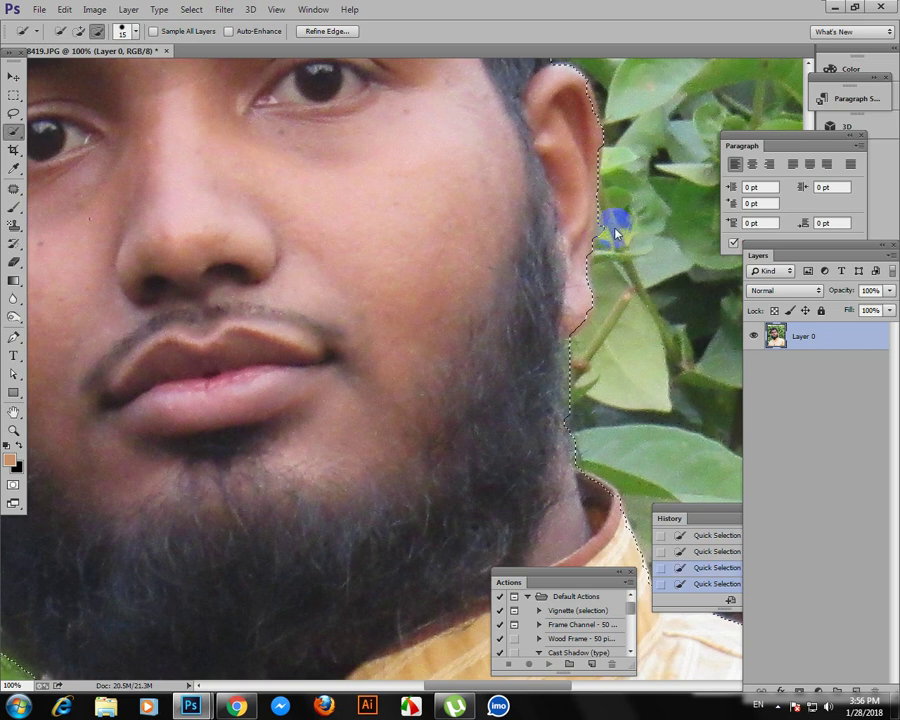
left_click_drag(536, 182, 493, 346)
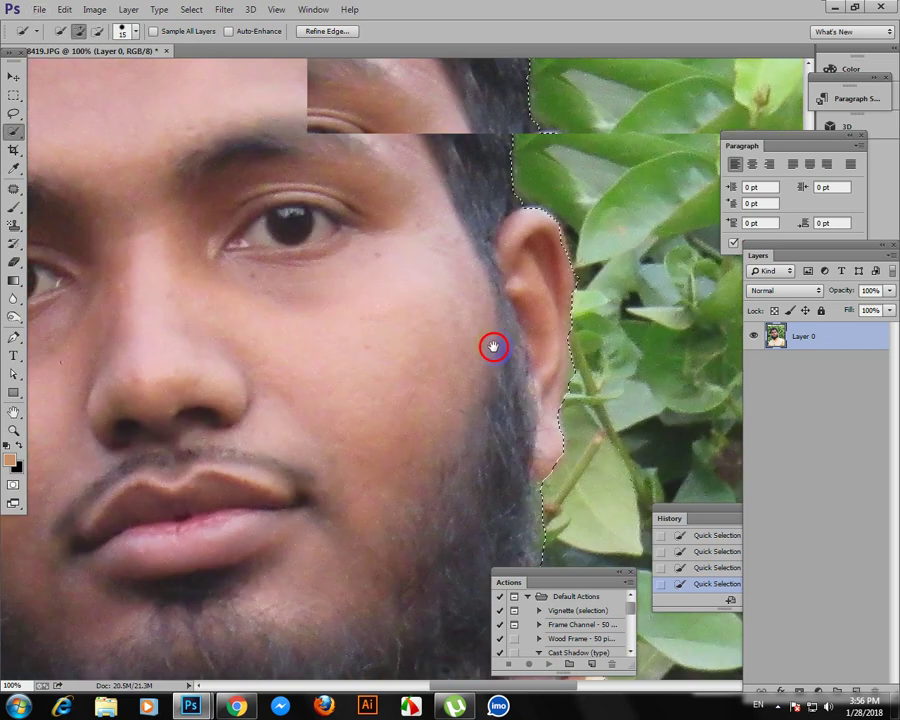
- Pan up to the top of the hair and subtract the leaves above it
left_click_drag(510, 168, 512, 245)
left_click_drag(468, 155, 577, 341)
mouse_move(384, 98)
left_mouse_down()
mouse_move(445, 190)
mouse_move(458, 241)
mouse_move(526, 314)
left_mouse_up()
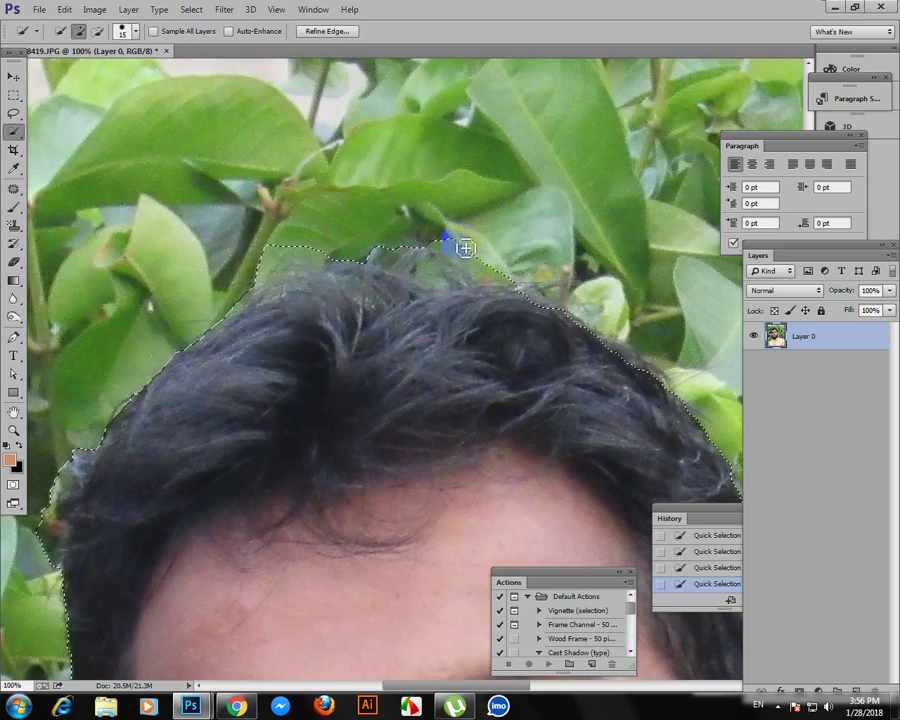
mouse_move(465, 247)
left_mouse_down()
mouse_move(368, 251)
mouse_move(497, 283)
mouse_move(430, 281)
mouse_move(515, 290)
left_mouse_up()
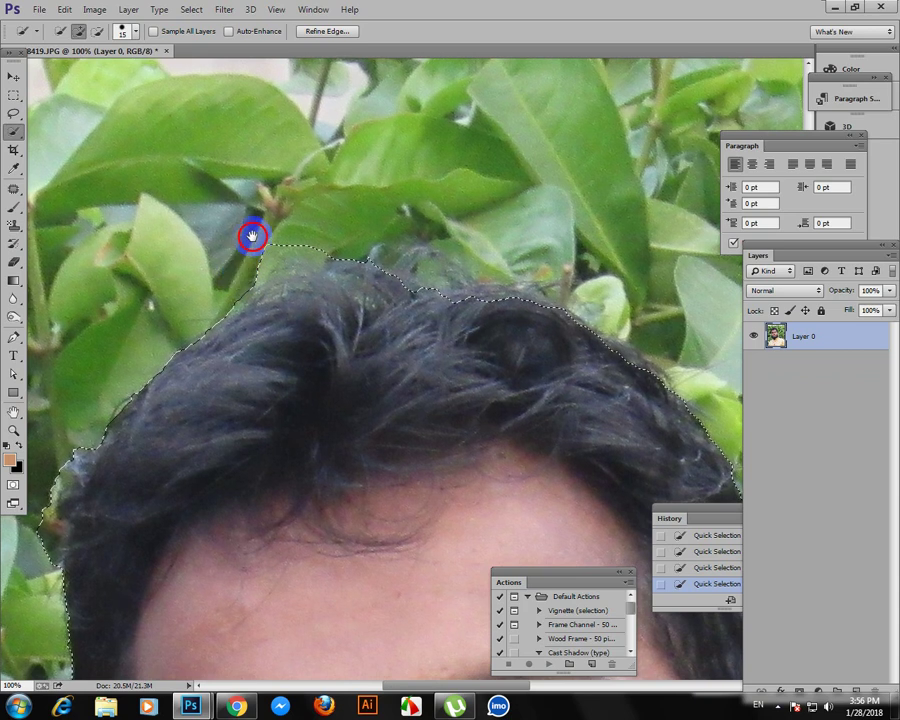
left_click_drag(237, 280, 249, 226)
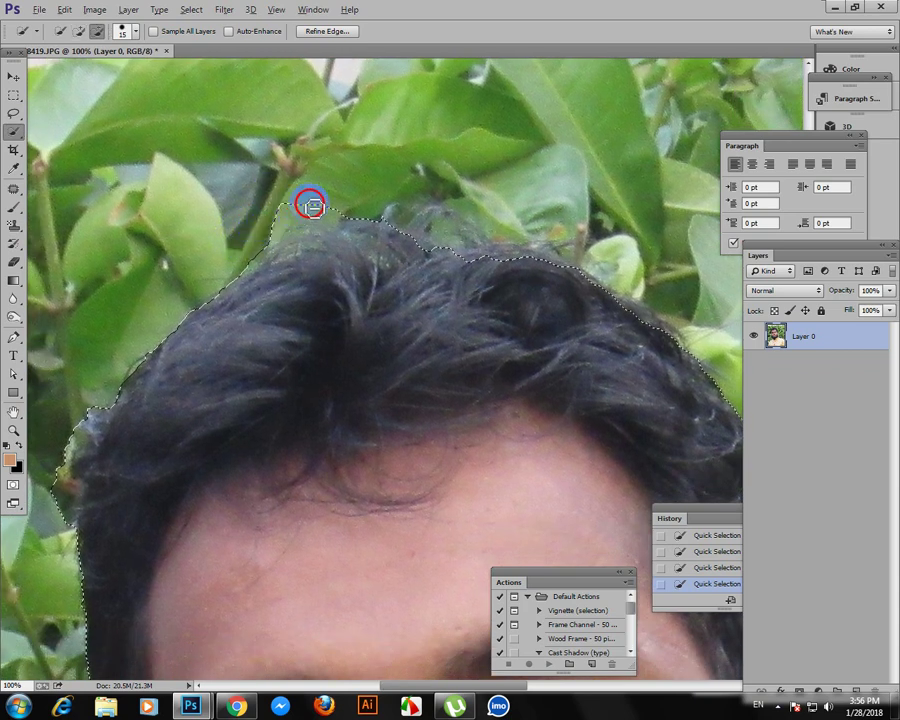
left_click_drag(265, 230, 249, 237)
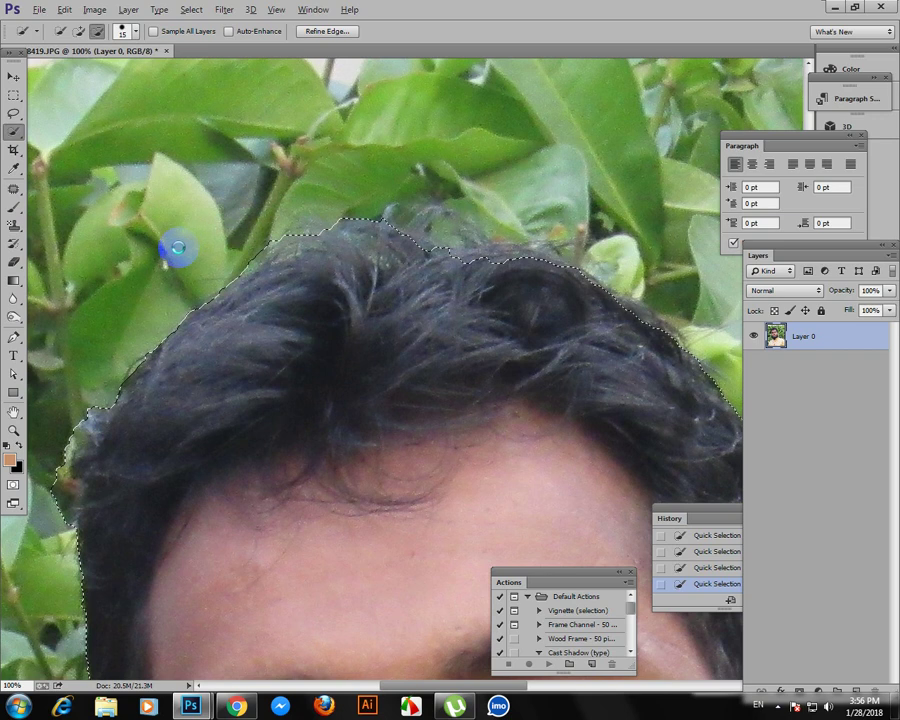
left_click_drag(177, 246, 259, 176)
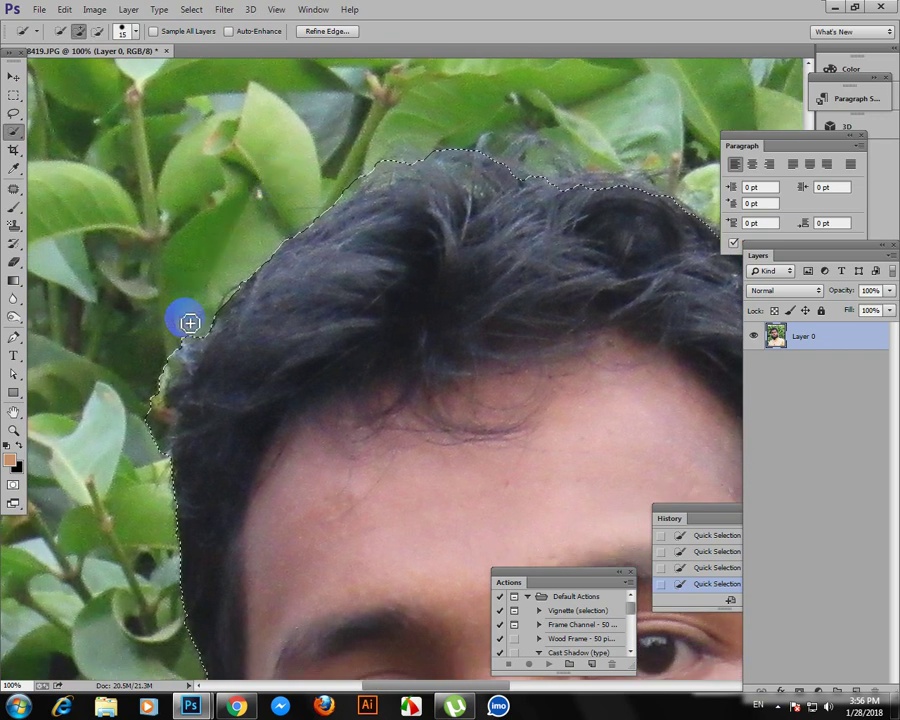
- Alt-brush along the left hair and face edge to trim leaves from the selection
key("alt")
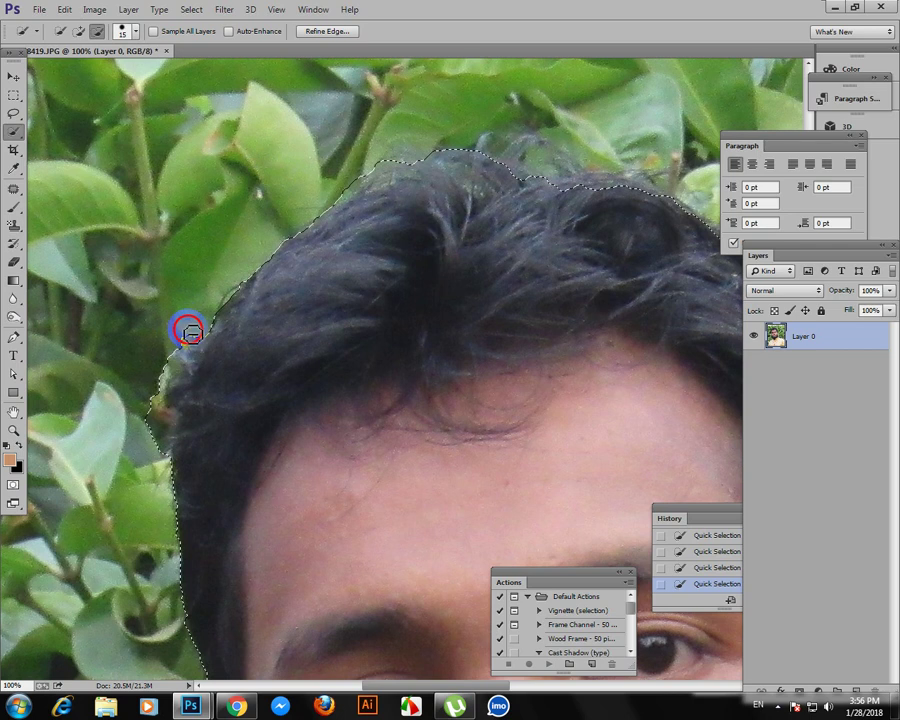
mouse_move(173, 488)
left_mouse_down()
mouse_move(184, 374)
mouse_move(156, 432)
mouse_move(229, 372)
mouse_move(220, 362)
mouse_move(184, 376)
mouse_move(210, 436)
mouse_move(203, 430)
left_mouse_up()
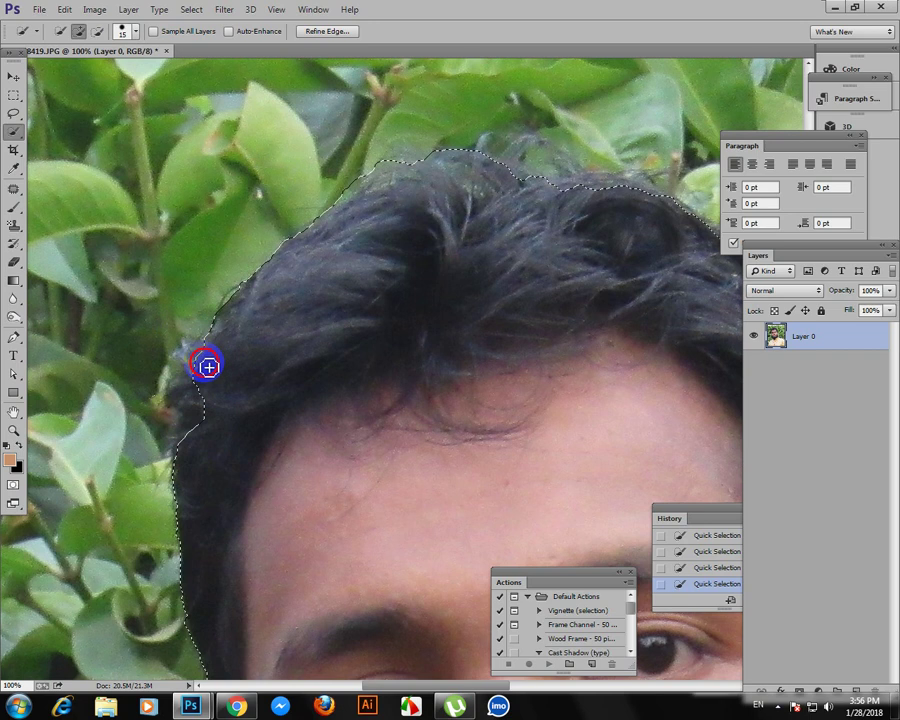
left_click_drag(197, 439, 186, 445)
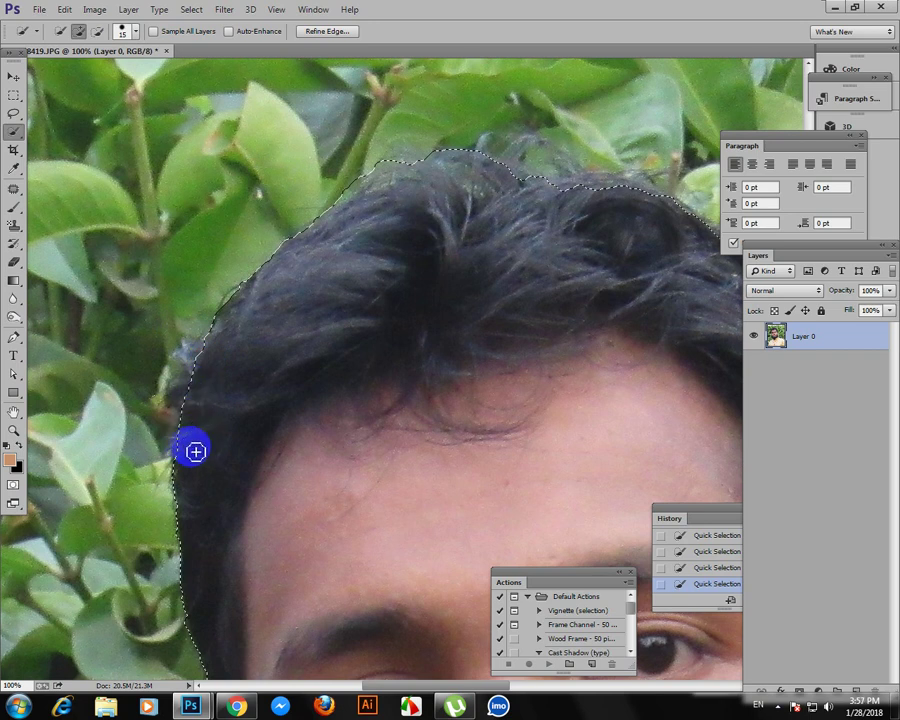
scroll(190, 390, "down", 5)
mouse_move(286, 514)
left_mouse_down()
mouse_move(280, 456)
mouse_move(270, 480)
mouse_move(296, 590)
mouse_move(284, 568)
mouse_move(226, 524)
mouse_move(217, 527)
mouse_move(203, 462)
mouse_move(220, 450)
left_mouse_up()
mouse_move(91, 472)
left_mouse_down()
mouse_move(139, 474)
mouse_move(100, 88)
left_mouse_up()
left_click(64, 10)
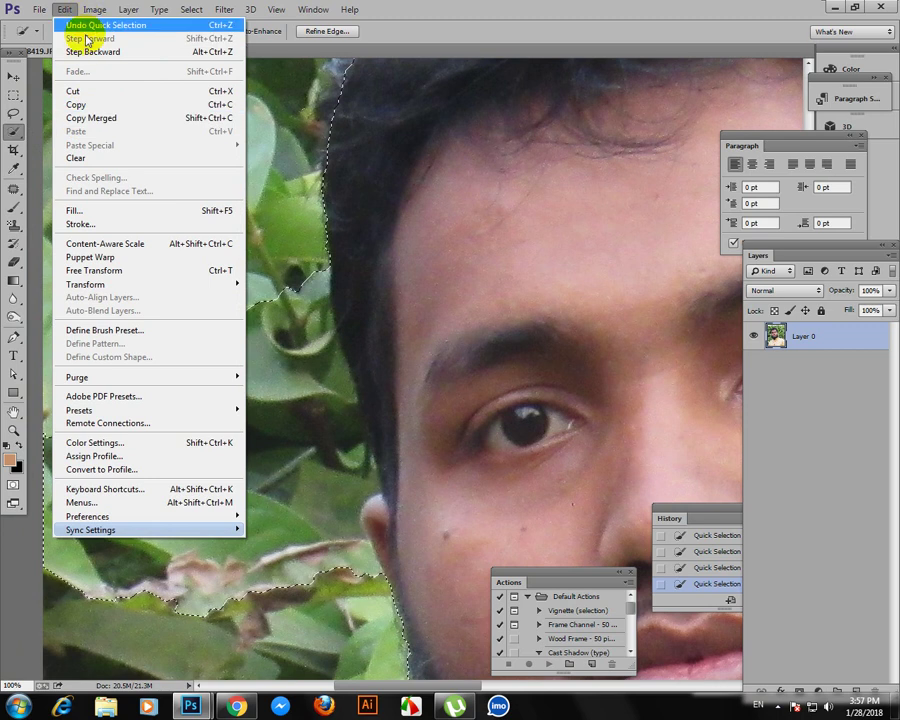
- Undo the stray stroke and refine the hair edge with a 5 px Quick Selection brush
left_click(86, 28)
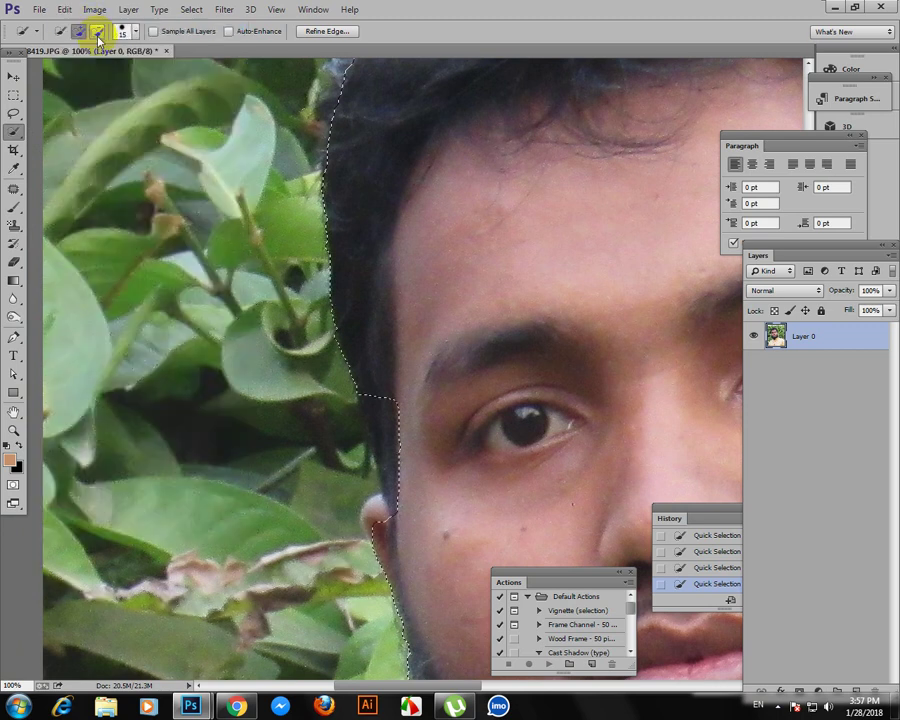
left_click_drag(508, 472, 366, 393)
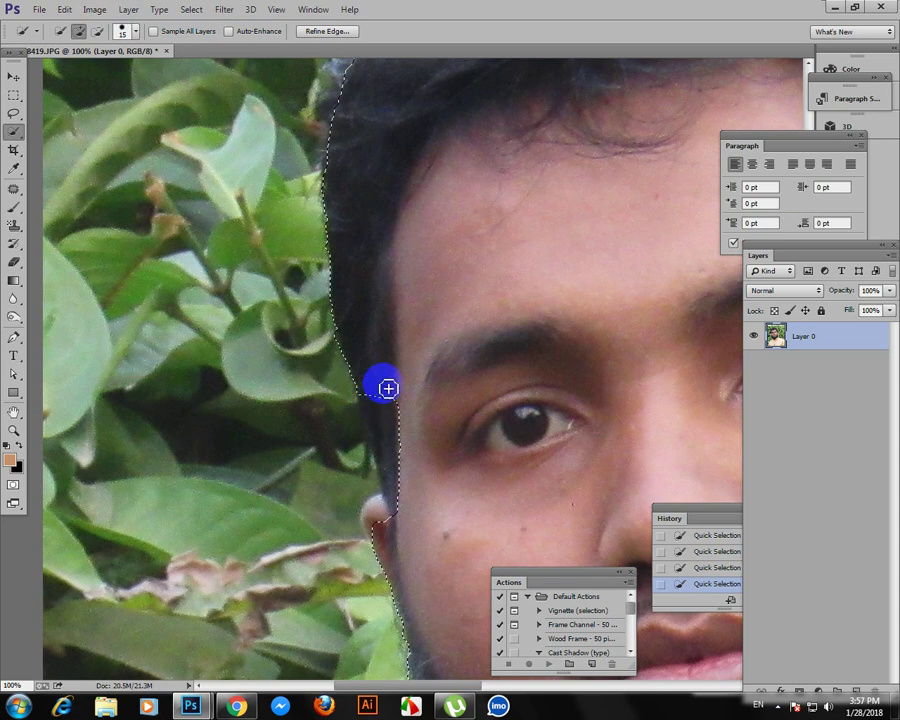
left_click_drag(388, 402, 406, 400)
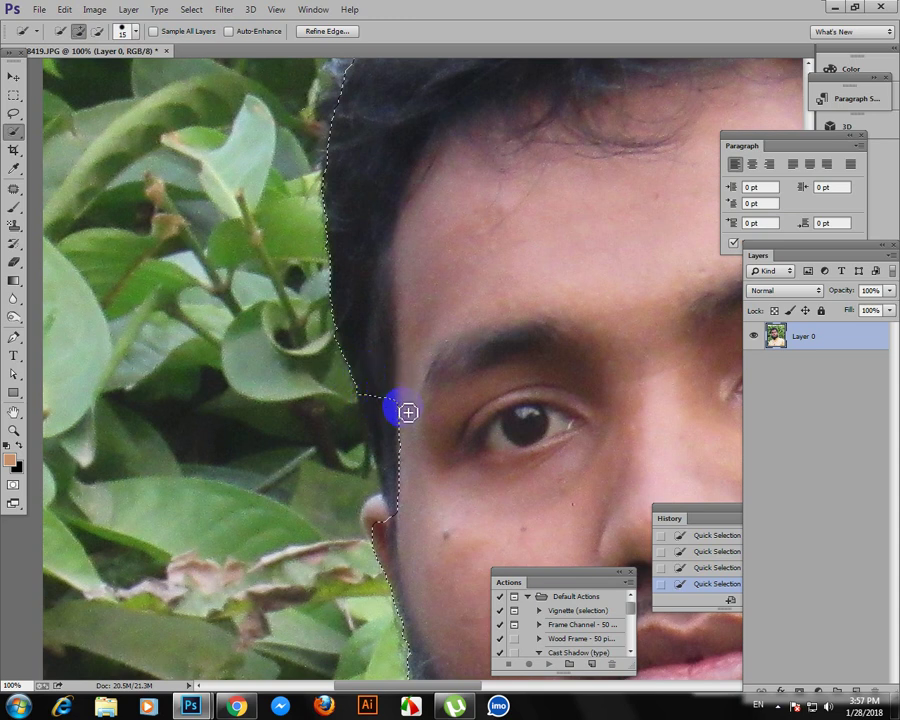
left_click(134, 33)
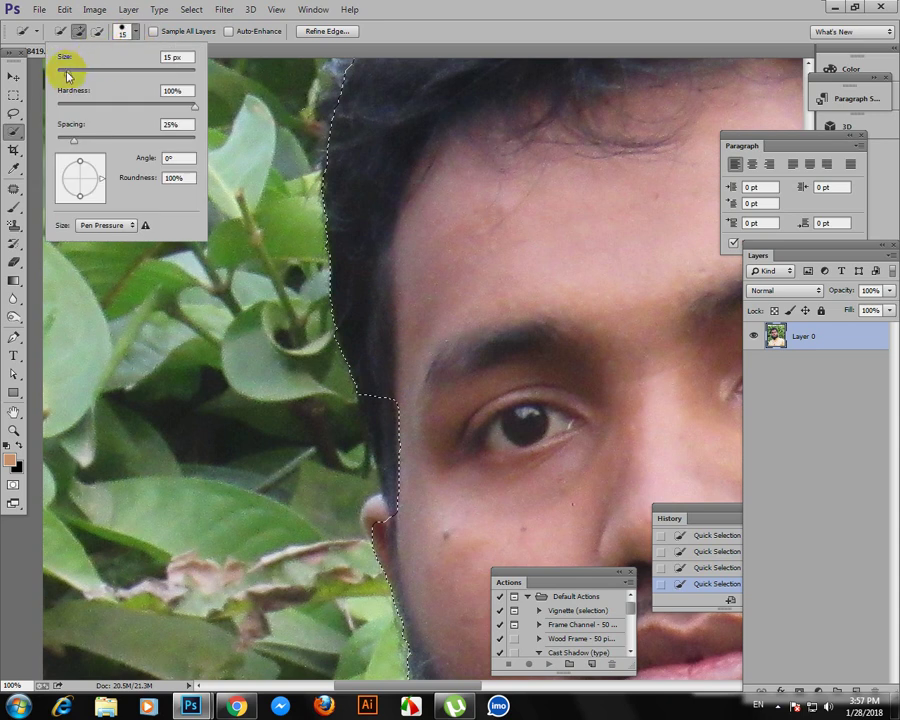
left_click_drag(62, 72, 59, 72)
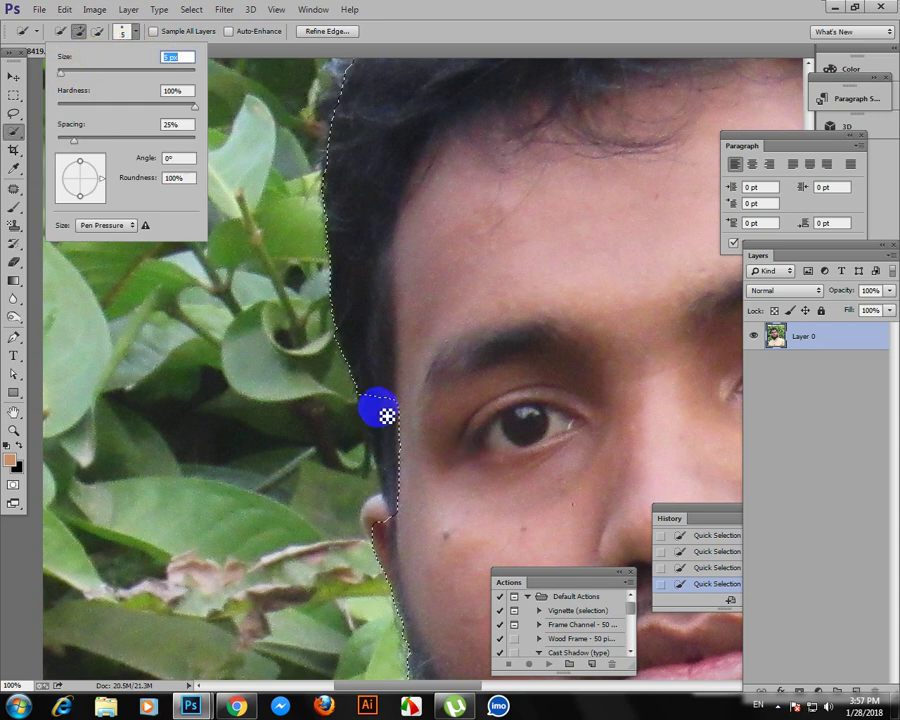
left_click(368, 397)
mouse_move(375, 412)
left_mouse_down()
mouse_move(410, 524)
mouse_move(408, 420)
mouse_move(355, 430)
mouse_move(364, 448)
mouse_move(295, 358)
mouse_move(407, 452)
left_mouse_up()
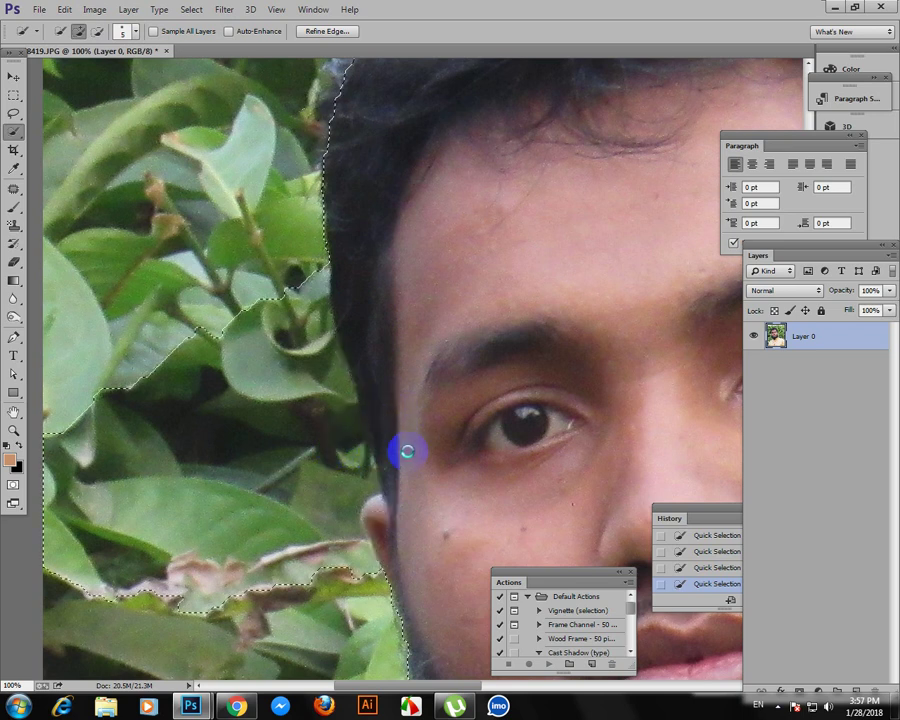
mouse_move(407, 457)
left_mouse_down()
mouse_move(293, 350)
mouse_move(249, 337)
left_mouse_up()
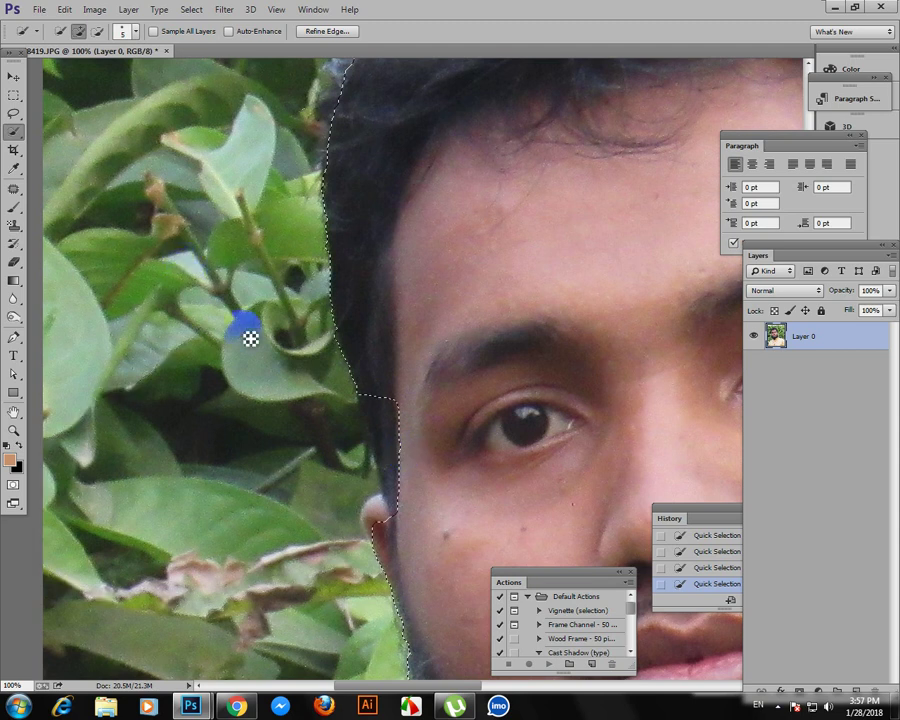
- Lasso the leftover strip beside the ear in Add mode to patch the selection
left_click(13, 108)
left_click(48, 113)
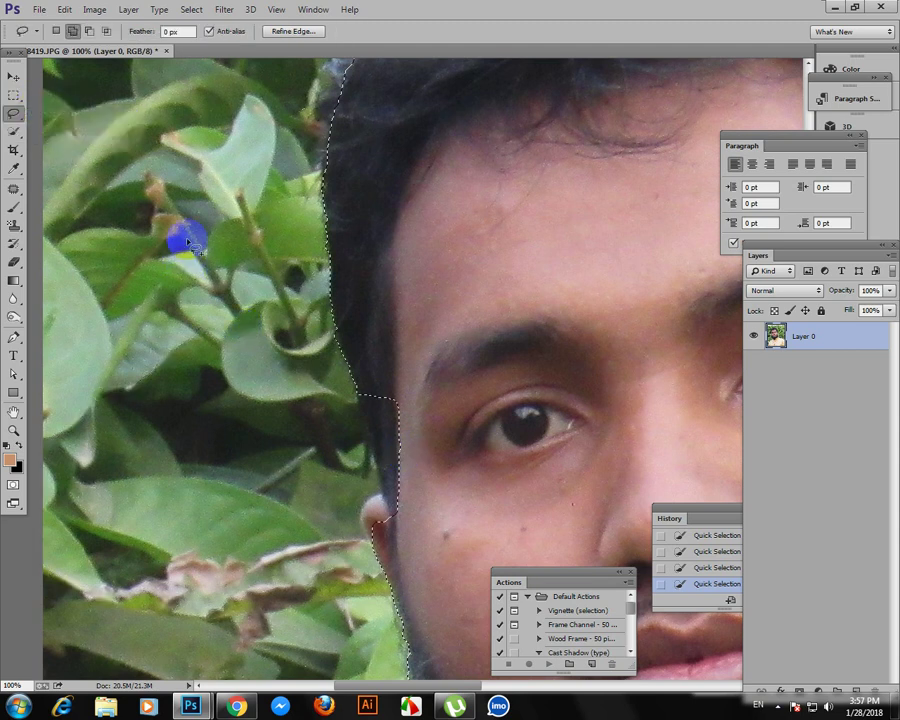
key("shift")
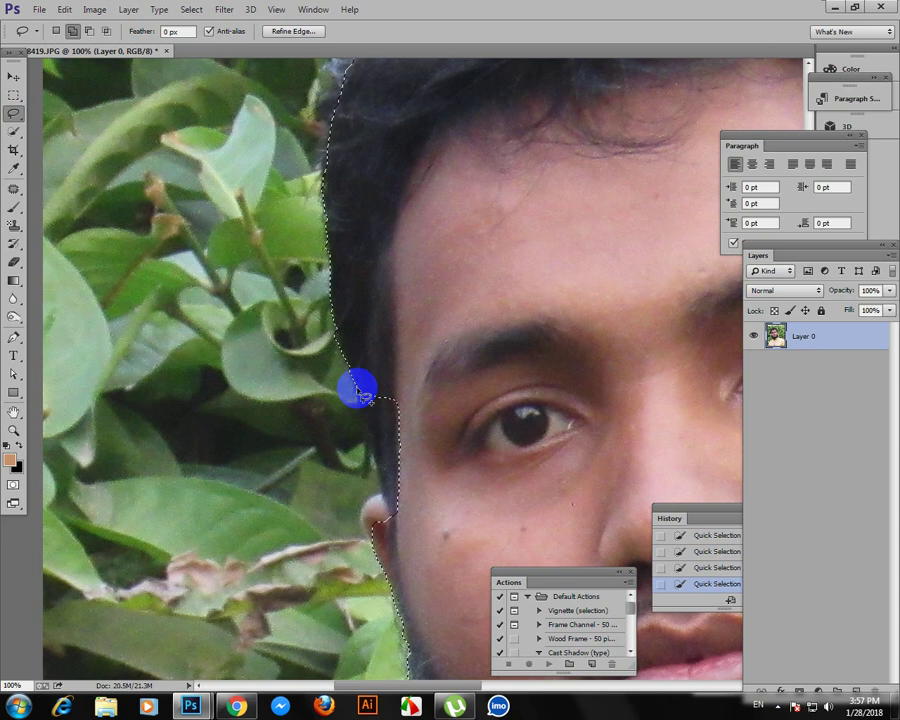
mouse_move(370, 463)
left_mouse_down()
mouse_move(385, 491)
mouse_move(428, 450)
mouse_move(370, 374)
mouse_move(362, 387)
left_mouse_up()
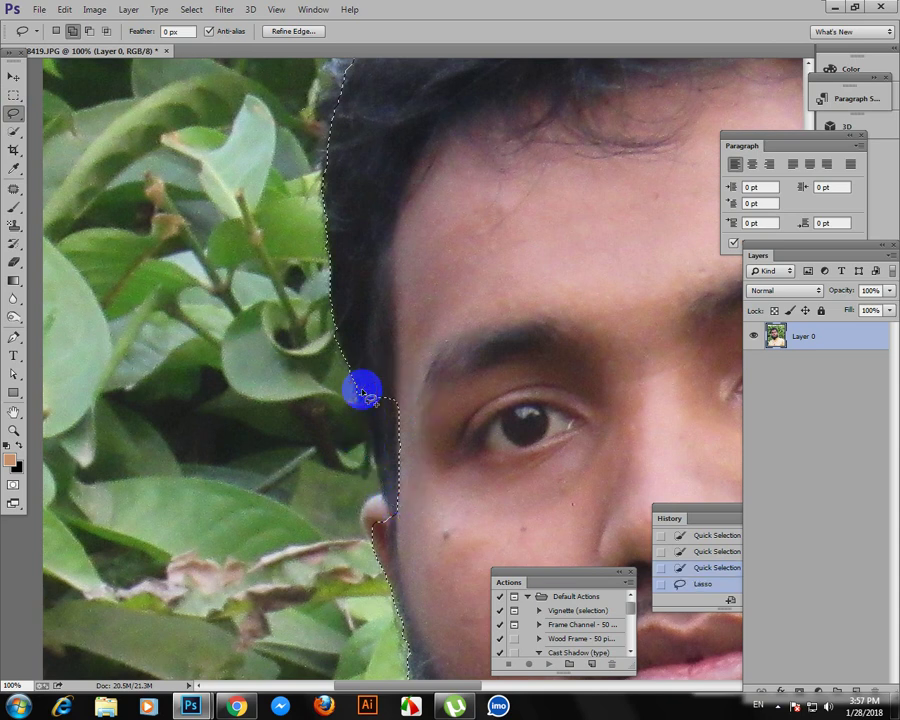
left_click(18, 128)
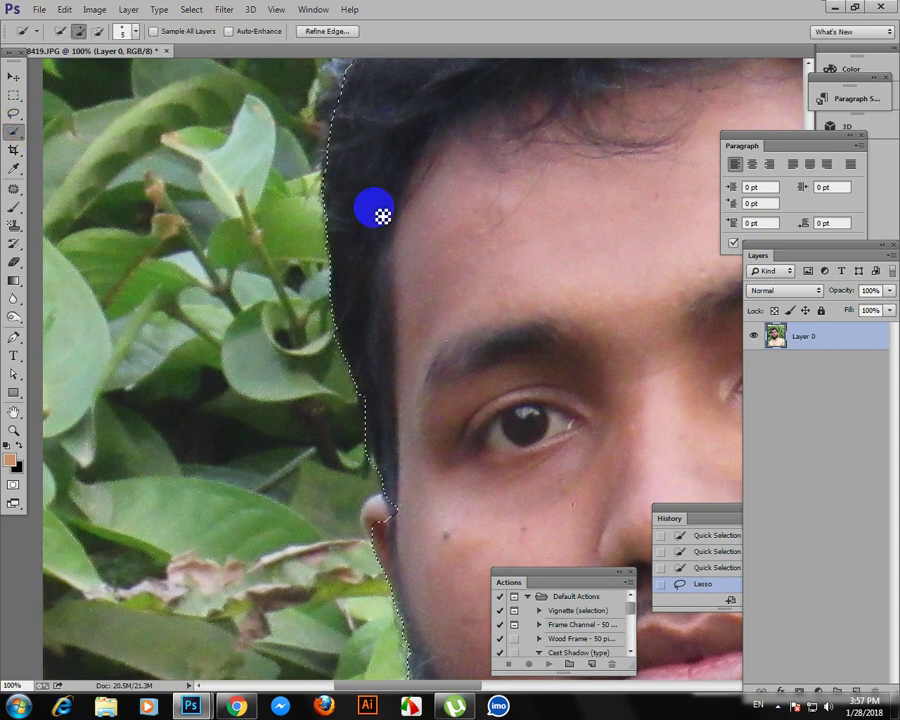
- Add the ear and cheek edge to the Quick Selection, adjusting the brush size
left_click_drag(377, 235, 292, 95)
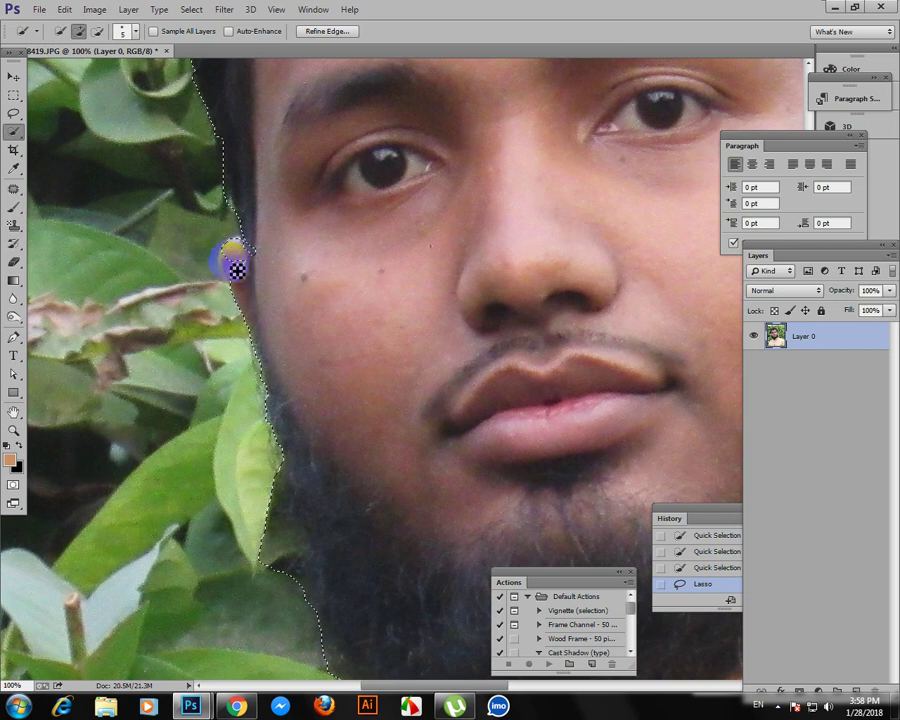
left_click(233, 268)
left_click(123, 32)
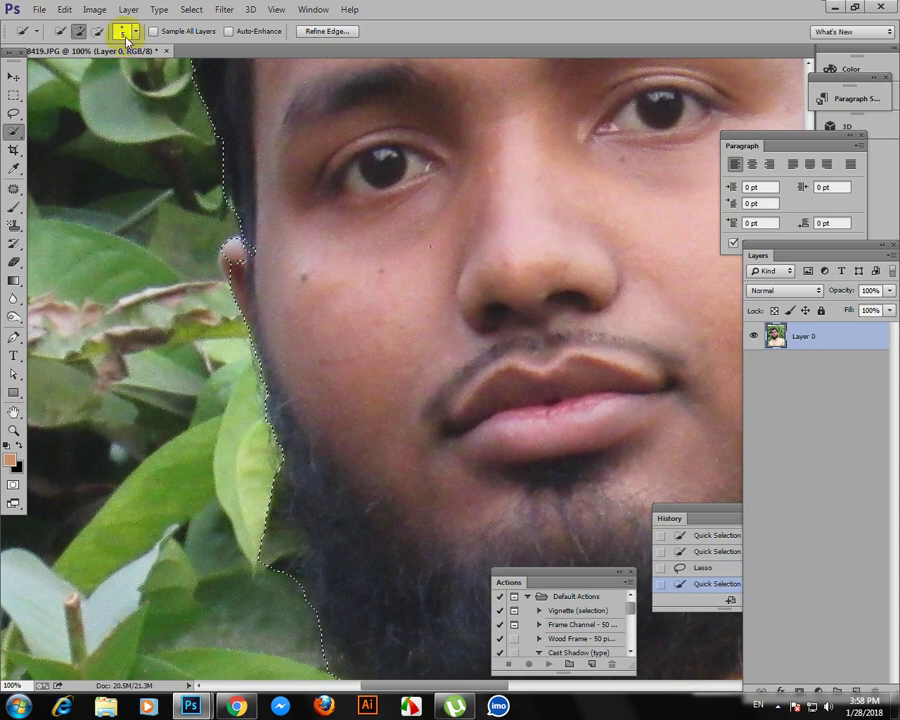
left_click(137, 33)
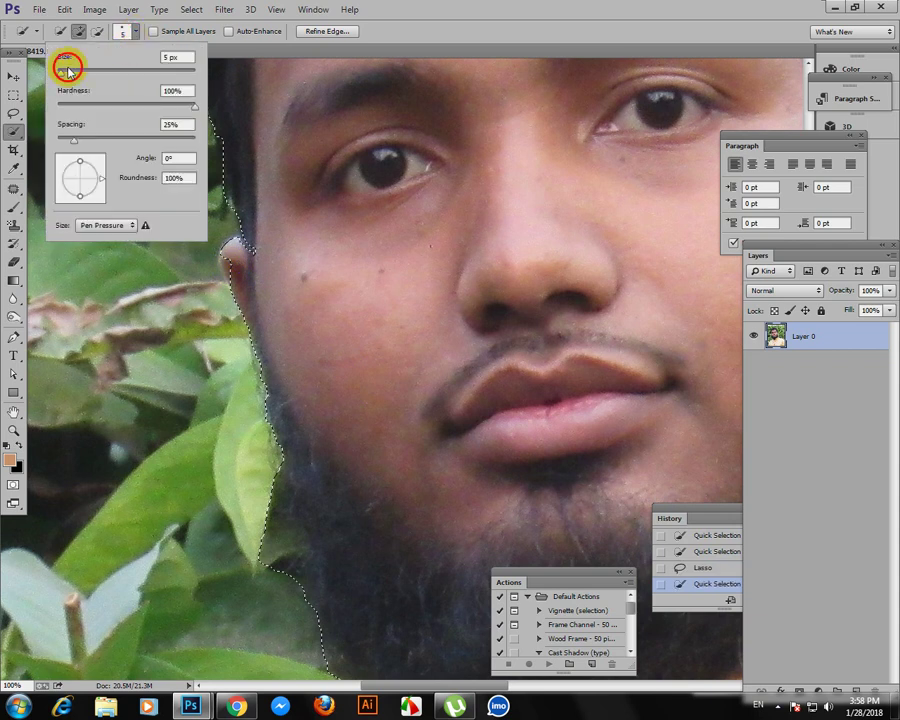
left_click(248, 262)
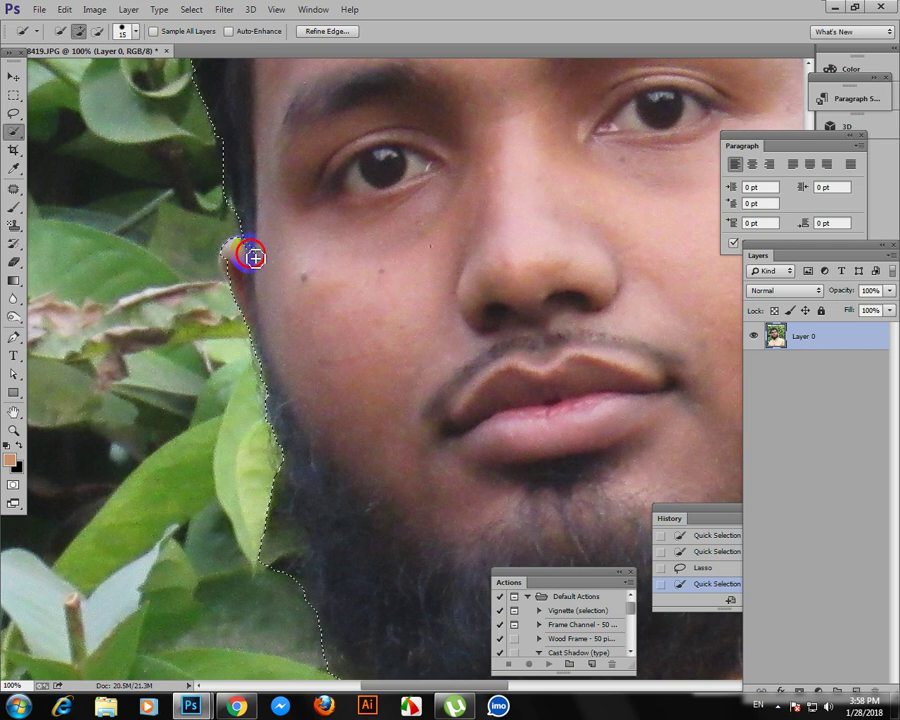
left_click_drag(260, 247, 329, 400)
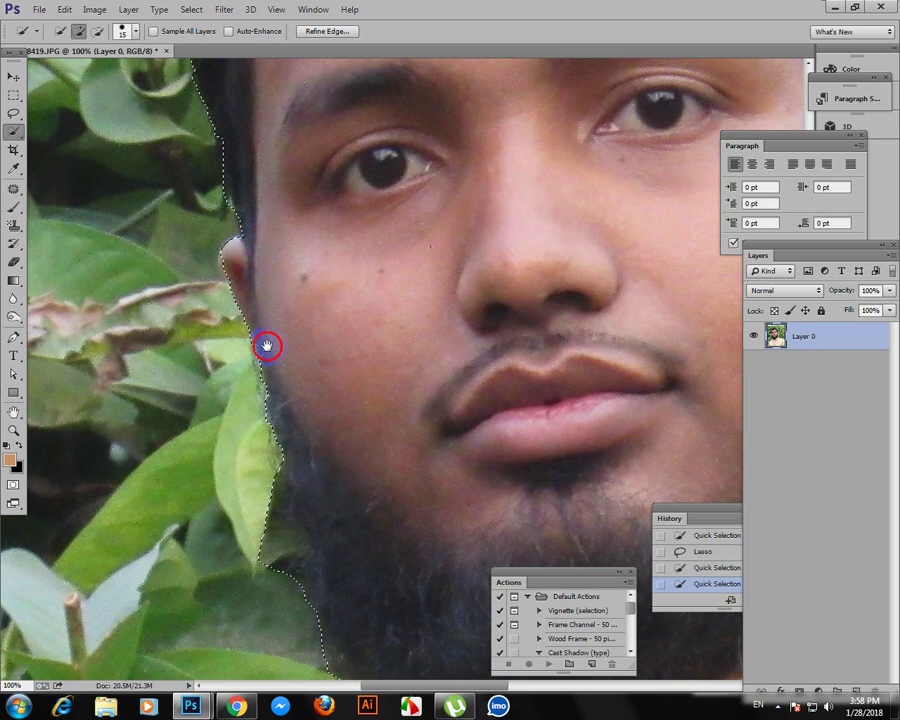
- Alt-subtract the leaves beside the beard from the selection
left_click_drag(305, 481, 260, 311)
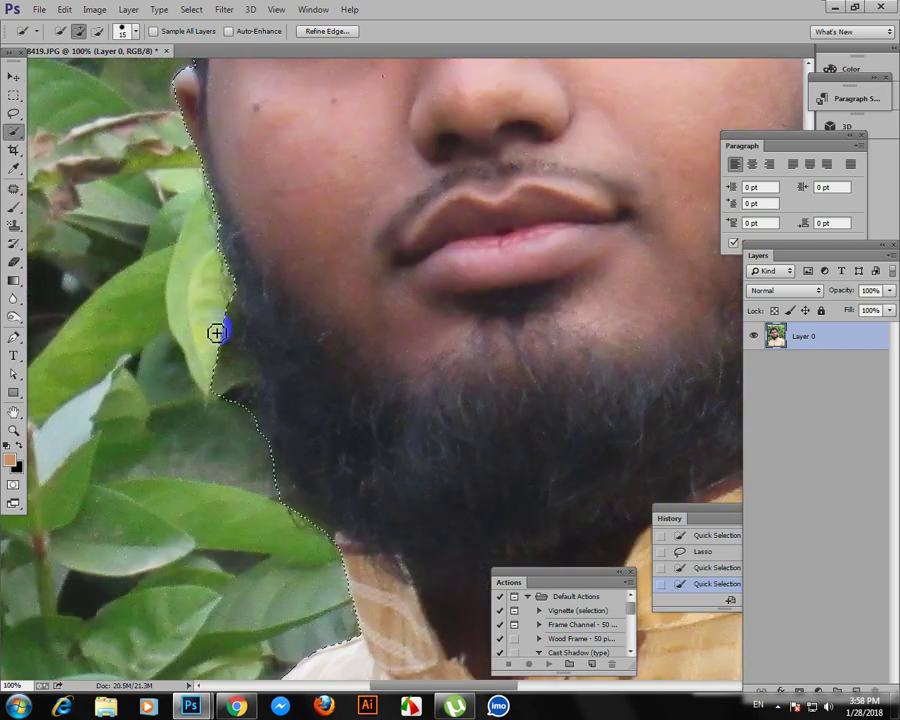
key("alt")
mouse_move(219, 331)
left_mouse_down()
mouse_move(237, 424)
mouse_move(225, 386)
left_mouse_up()
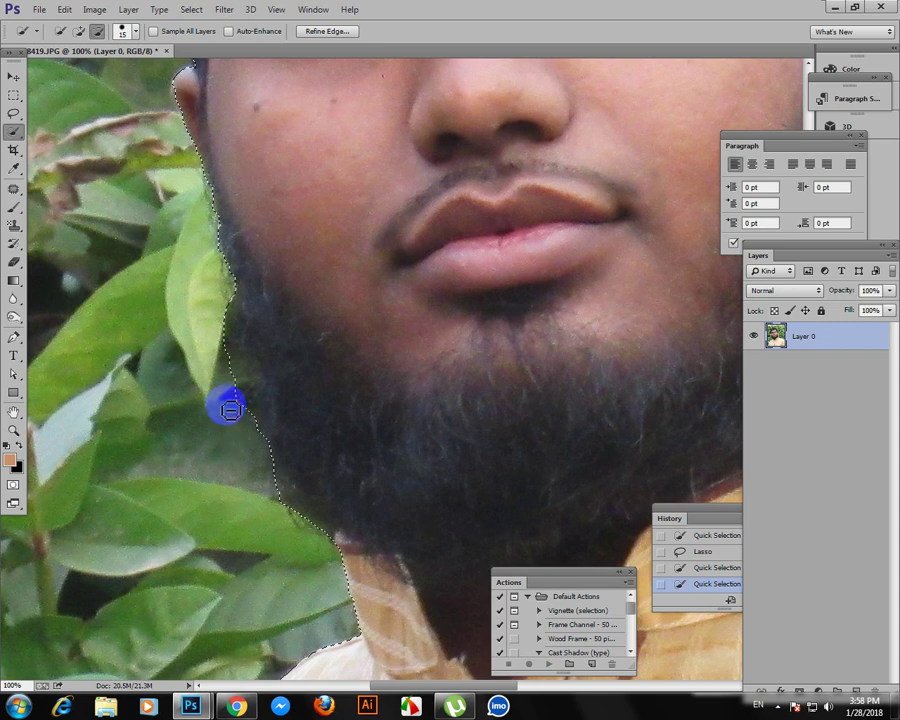
left_click_drag(220, 441, 173, 513)
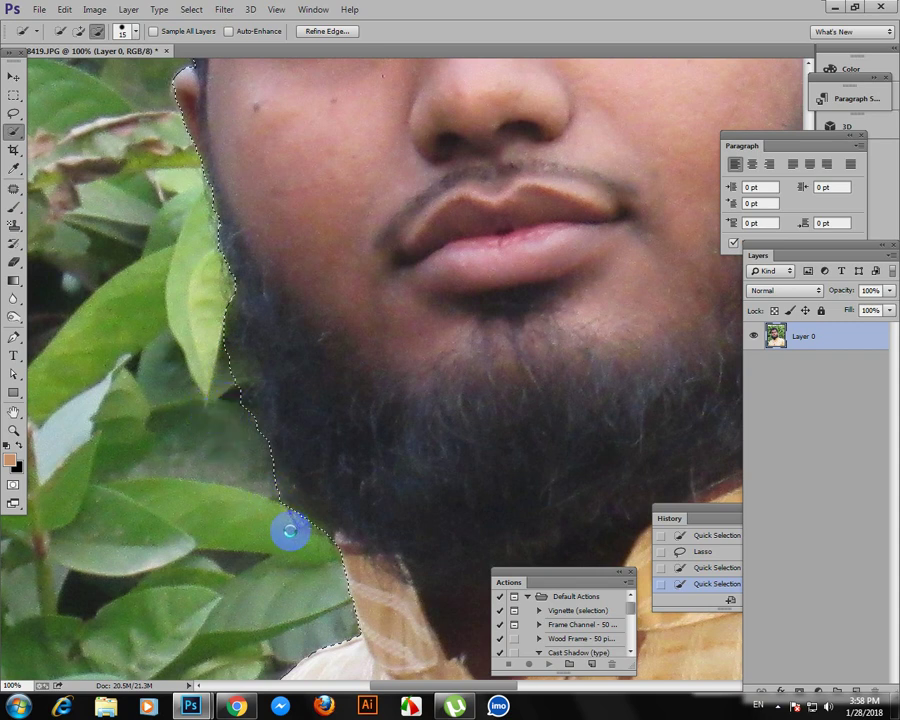
- Check the shoulder, zoom out to the whole portrait and bring up Refine Edge
left_click_drag(191, 520, 220, 341)
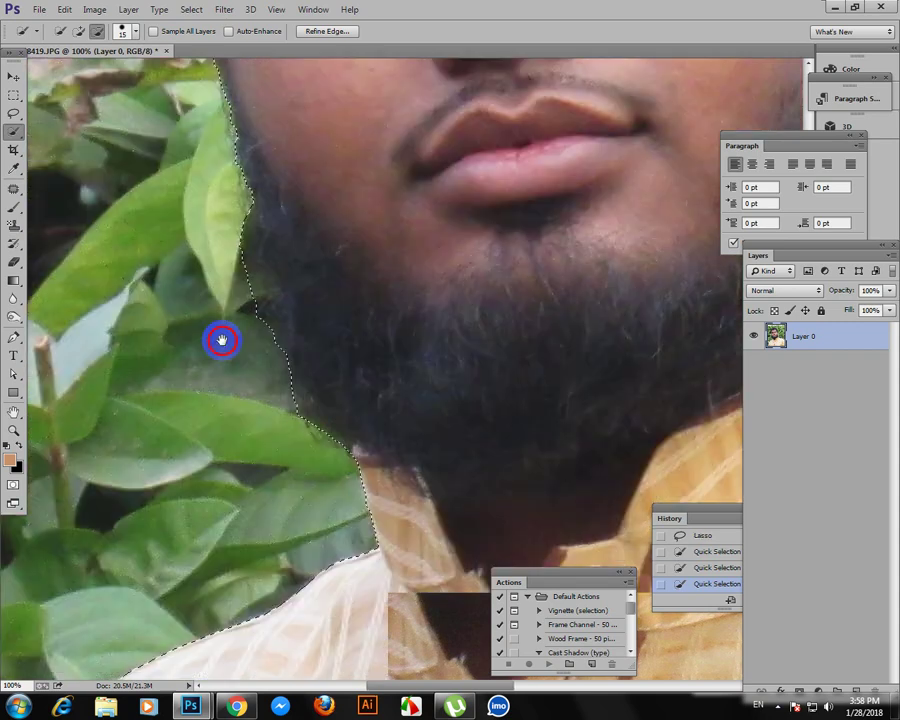
mouse_move(177, 402)
left_mouse_down()
mouse_move(376, 309)
mouse_move(275, 372)
mouse_move(239, 265)
mouse_move(392, 305)
mouse_move(376, 263)
mouse_move(285, 371)
left_mouse_up()
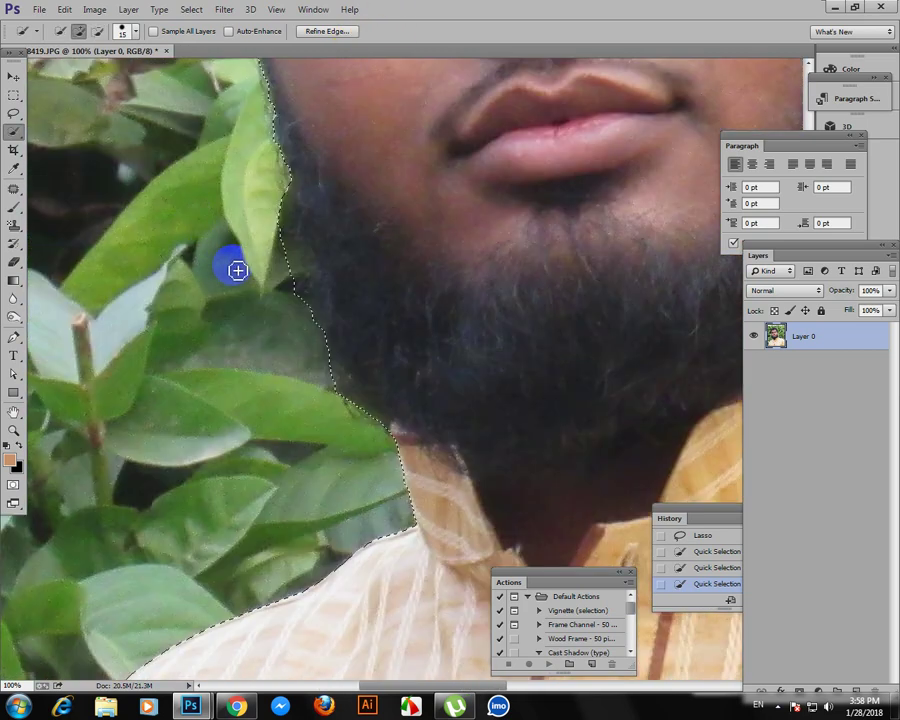
key("ctrl+minus")
key("ctrl+minus")
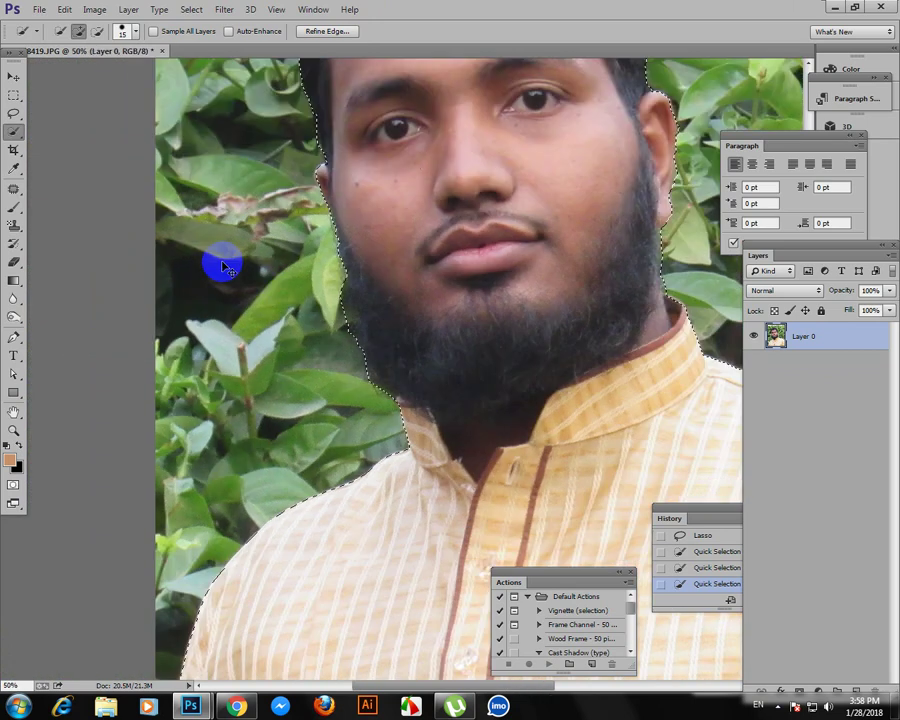
key("ctrl+minus")
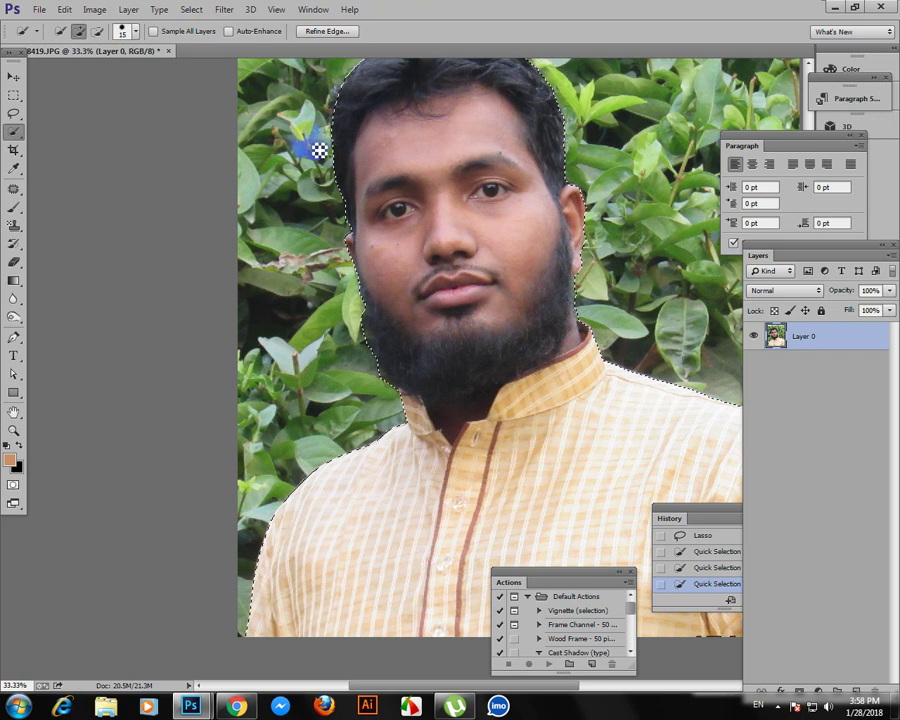
left_click(335, 32)
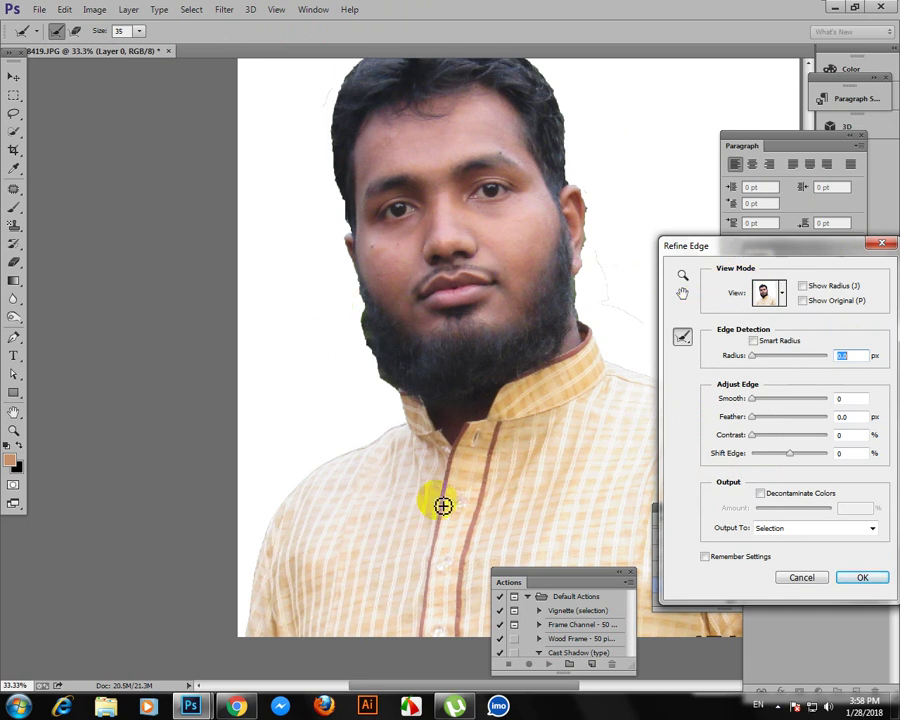
- Refine the left hair edge and set Smooth 53, Contrast 44% and Feather 5 px
left_click(336, 199)
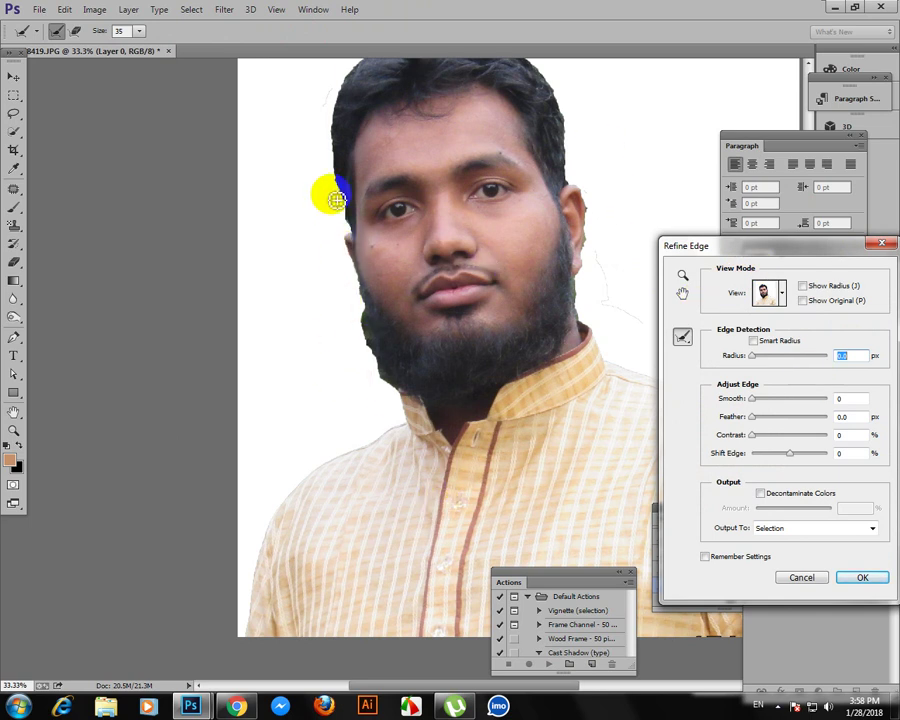
left_click_drag(336, 199, 345, 195)
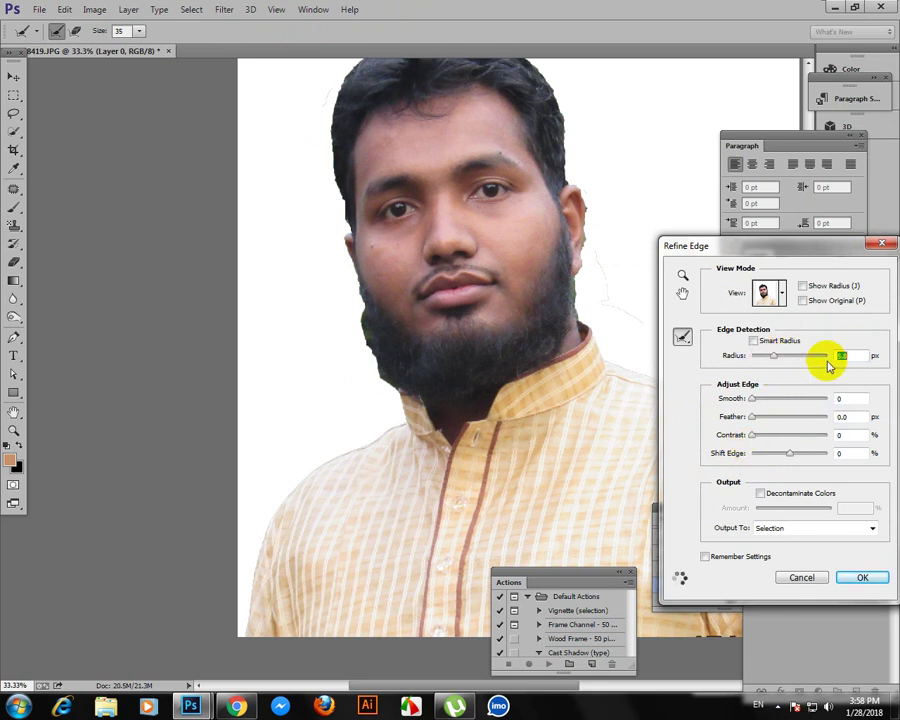
left_click(779, 399)
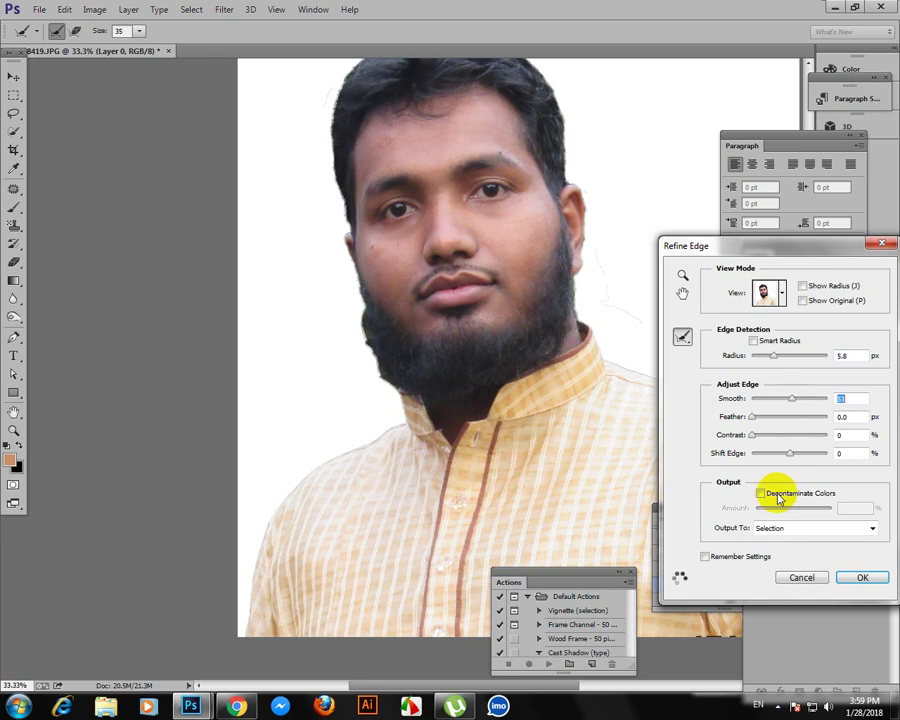
left_click(771, 437)
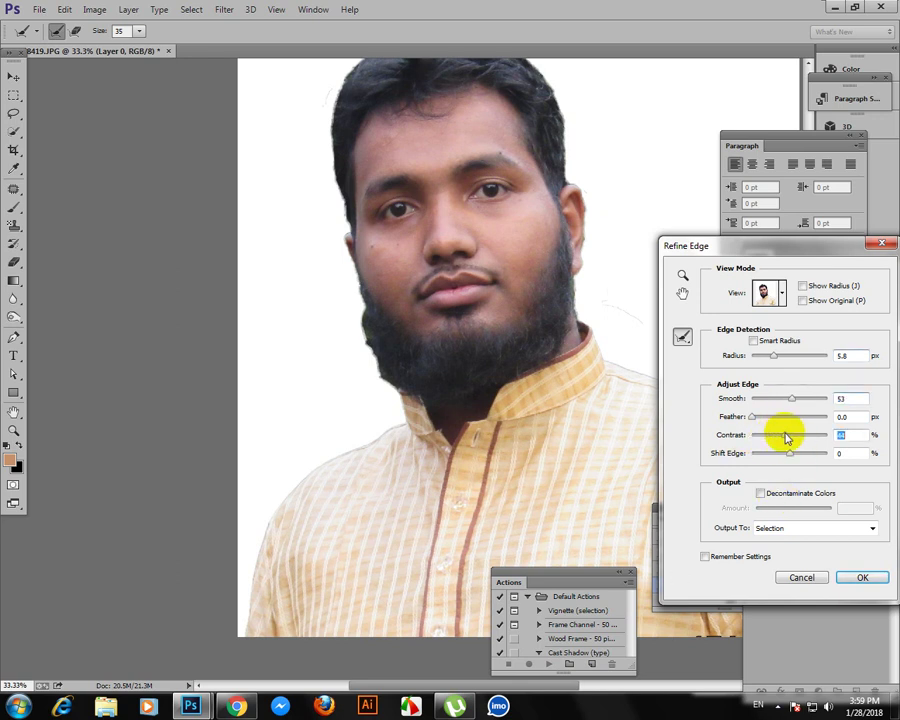
left_click(826, 416)
type("5")
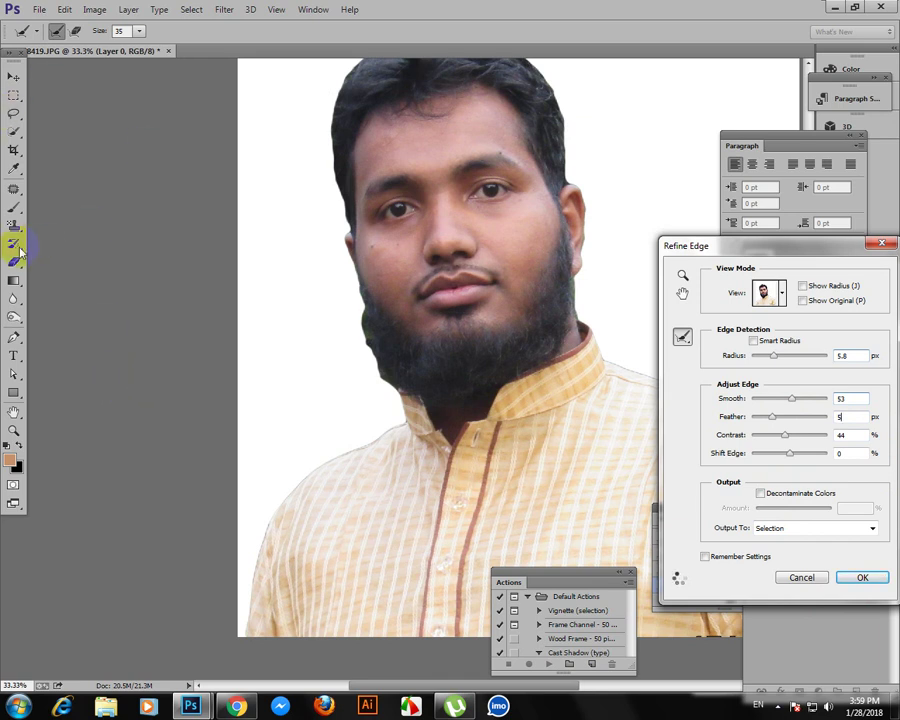
- Refine the beard edge and apply the Refine Edge settings
left_click(291, 136)
left_click_drag(534, 305, 386, 366)
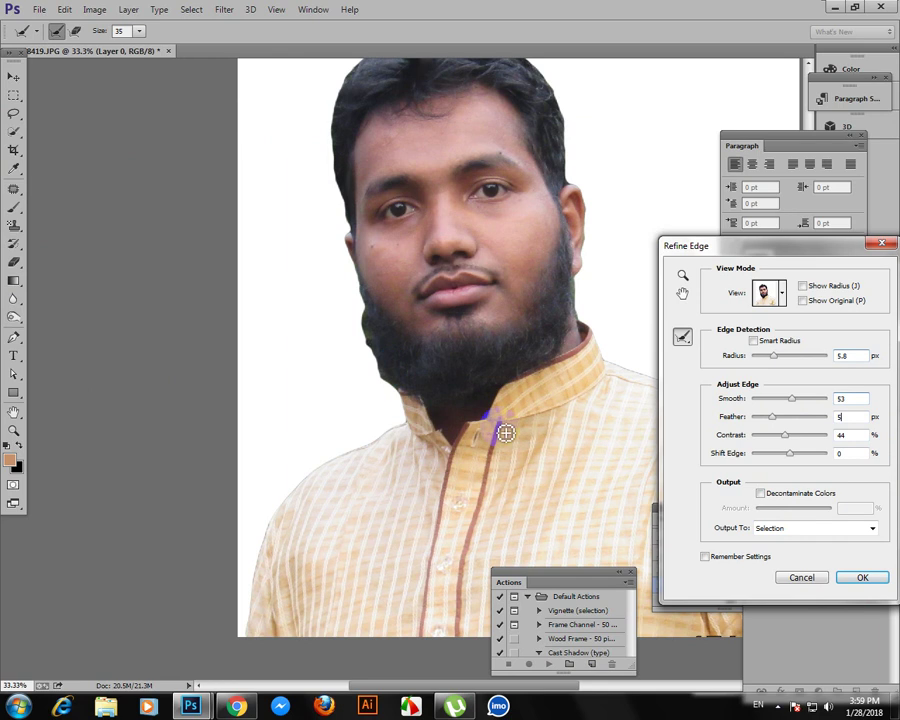
left_click(861, 577)
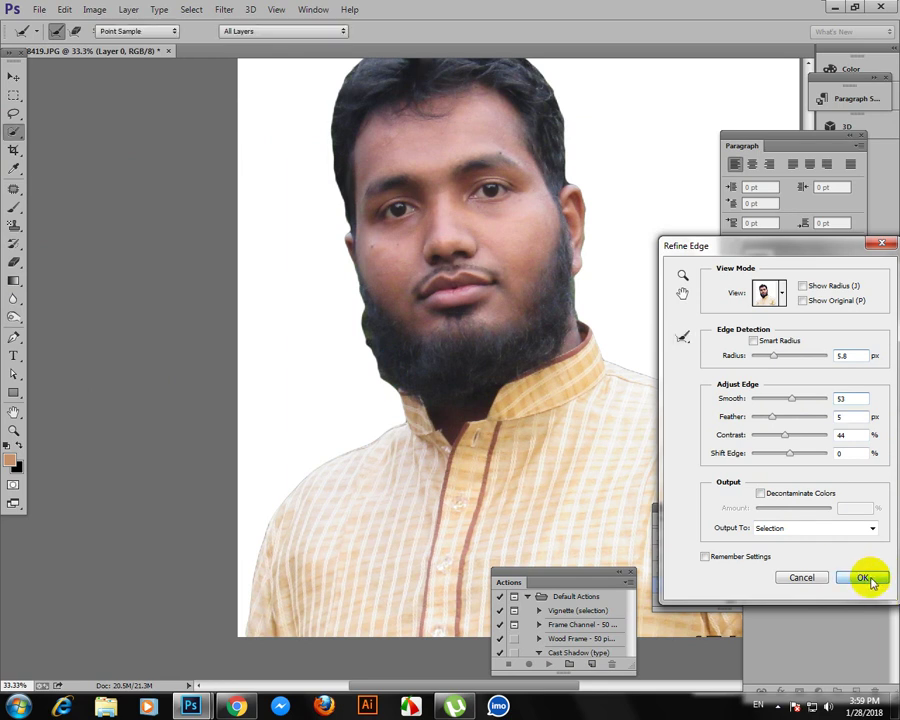
left_click(864, 578)
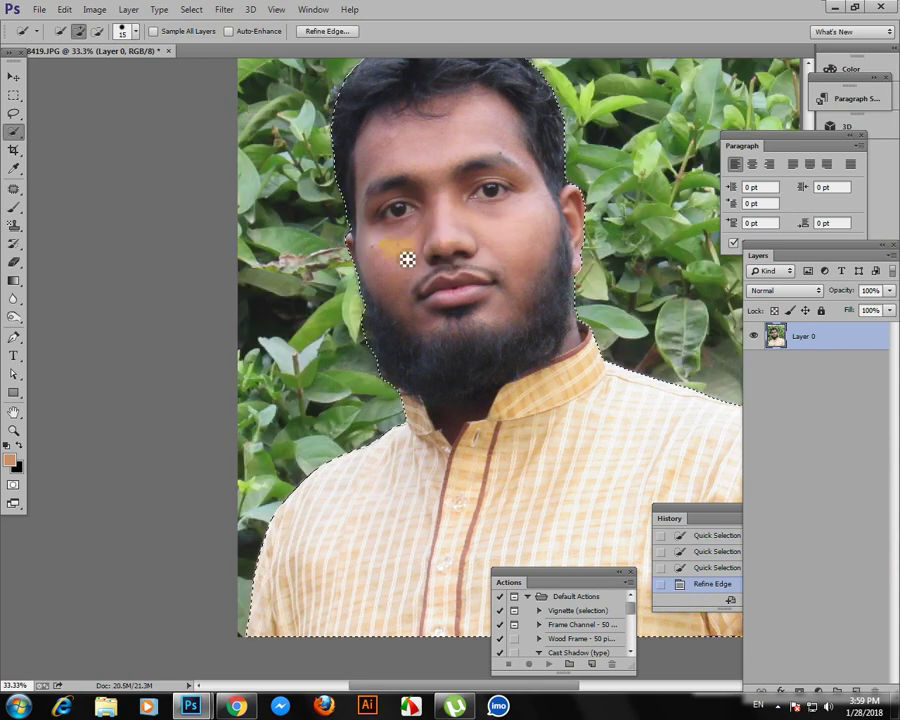
- Invert the selection, delete the leafy background, then invert back to the man
left_click(188, 10)
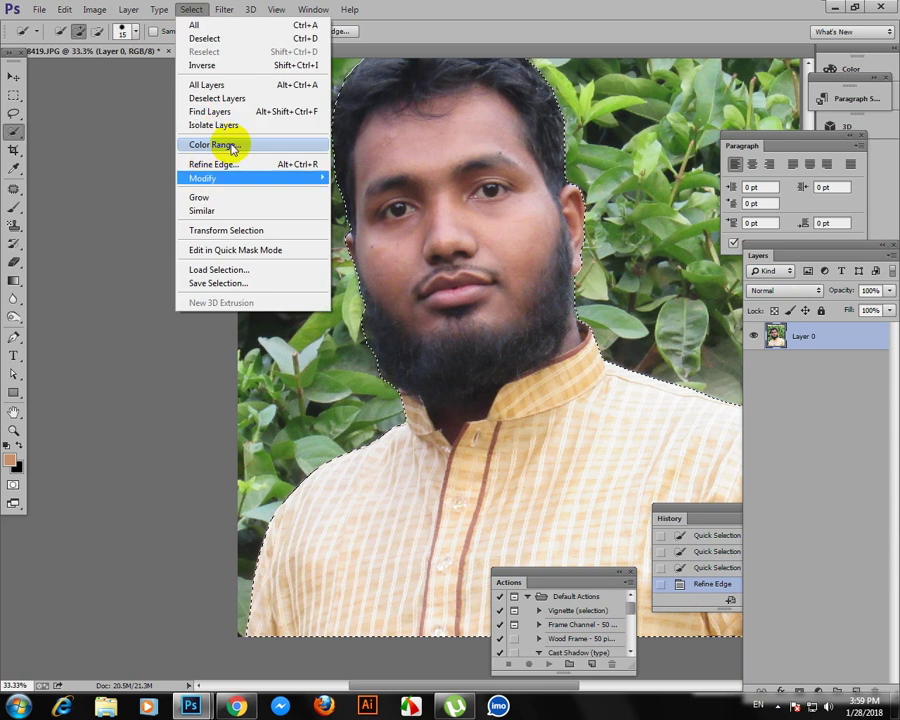
left_click(207, 66)
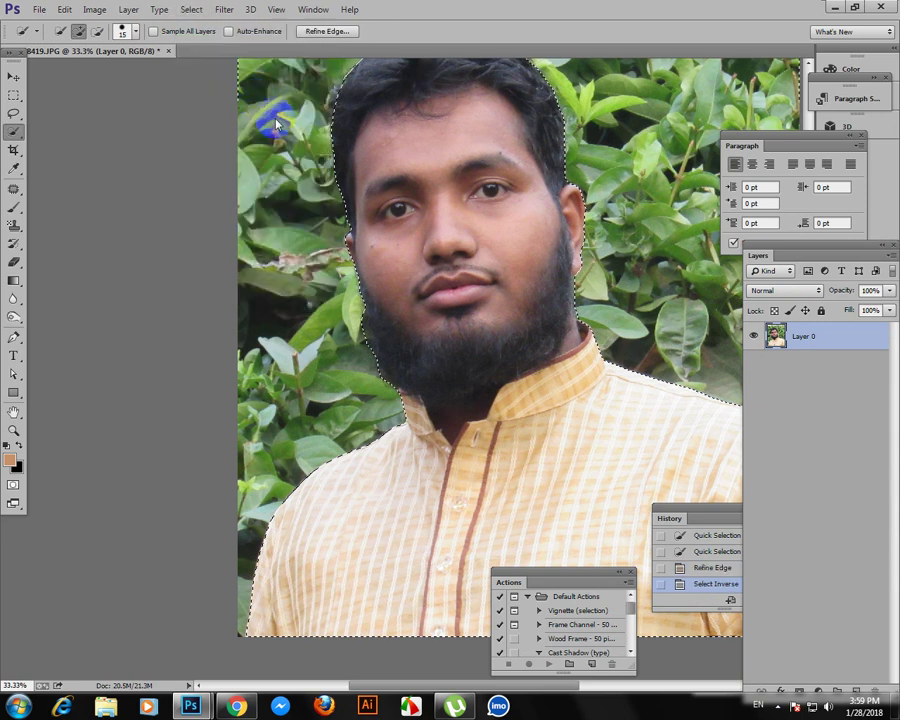
left_click(719, 314)
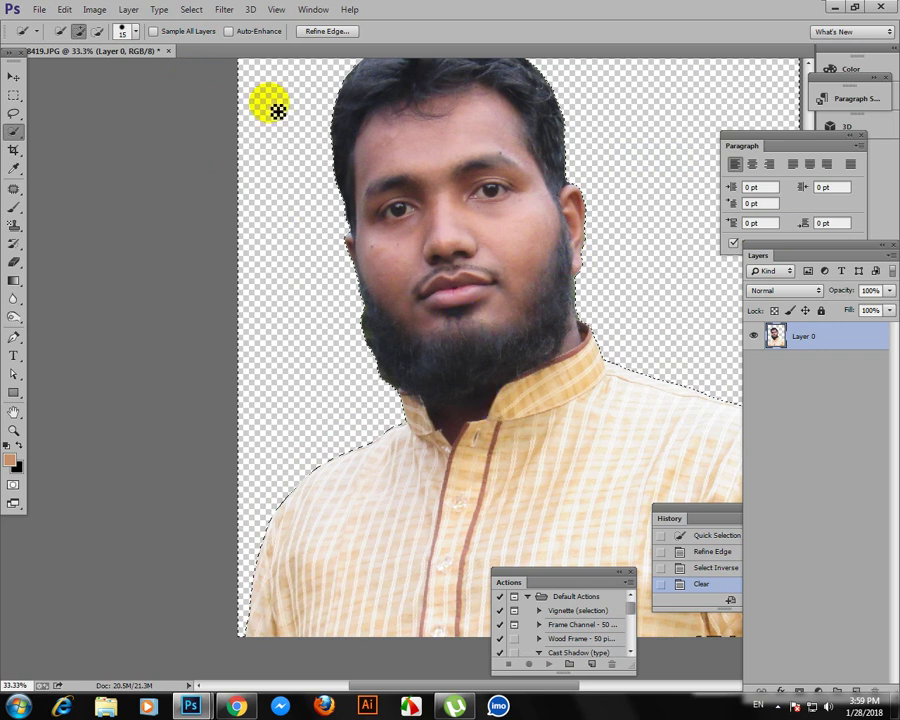
left_click(190, 9)
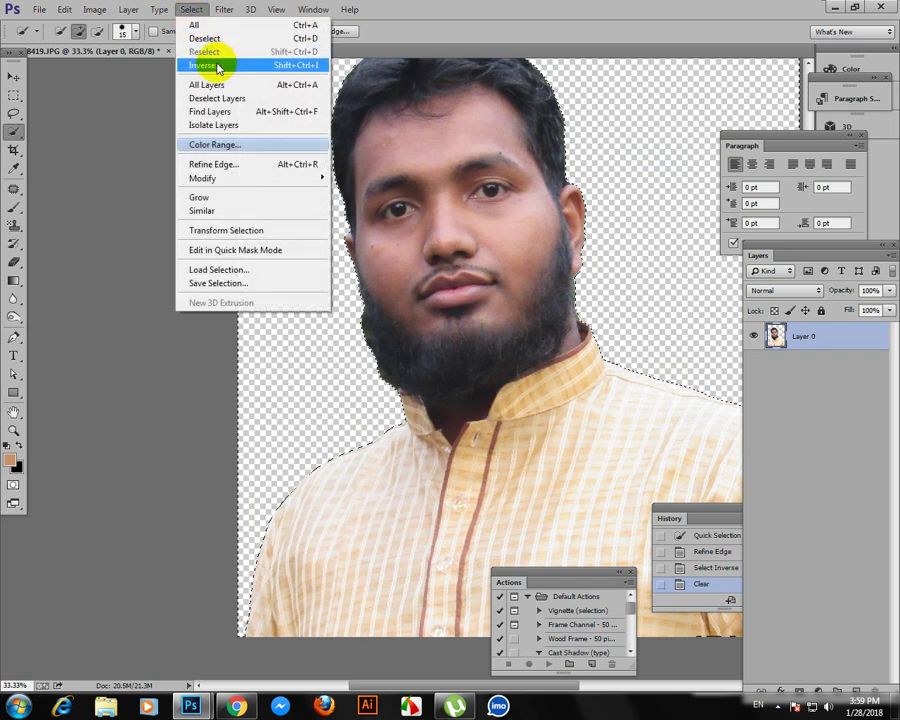
left_click(220, 65)
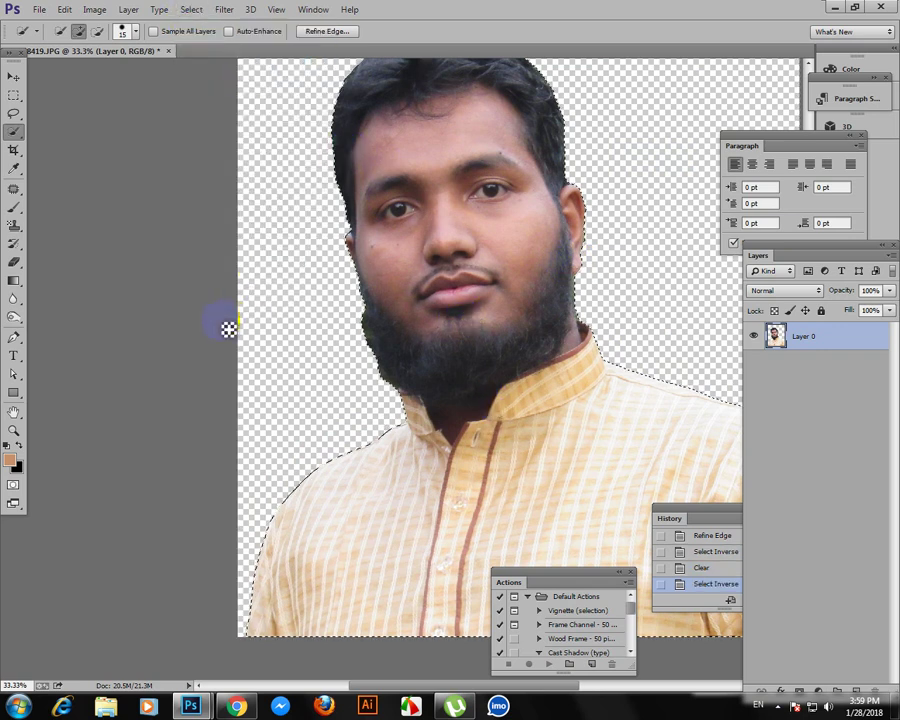
- Create a new white Untitled-1 document, 1.6 × 2 inches at 300 ppi
left_click(39, 10)
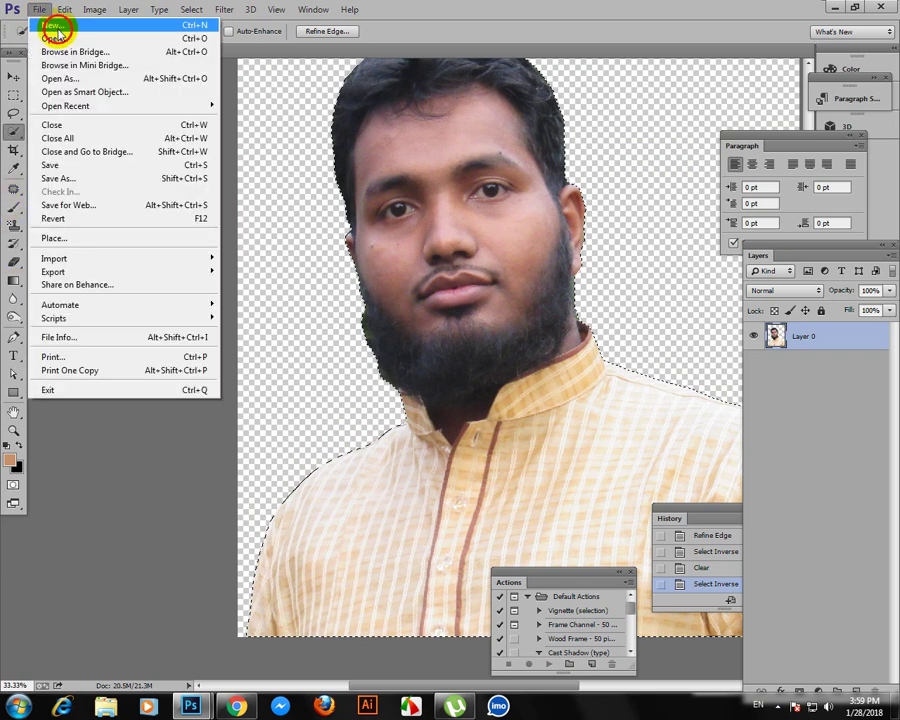
left_click(57, 30)
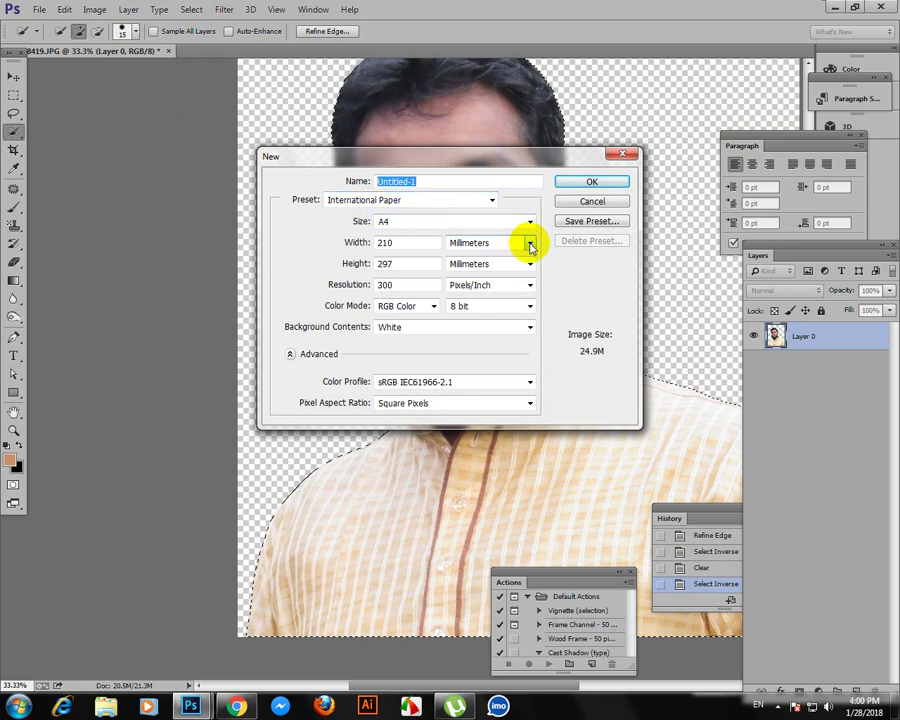
left_click(530, 245)
left_click(506, 267)
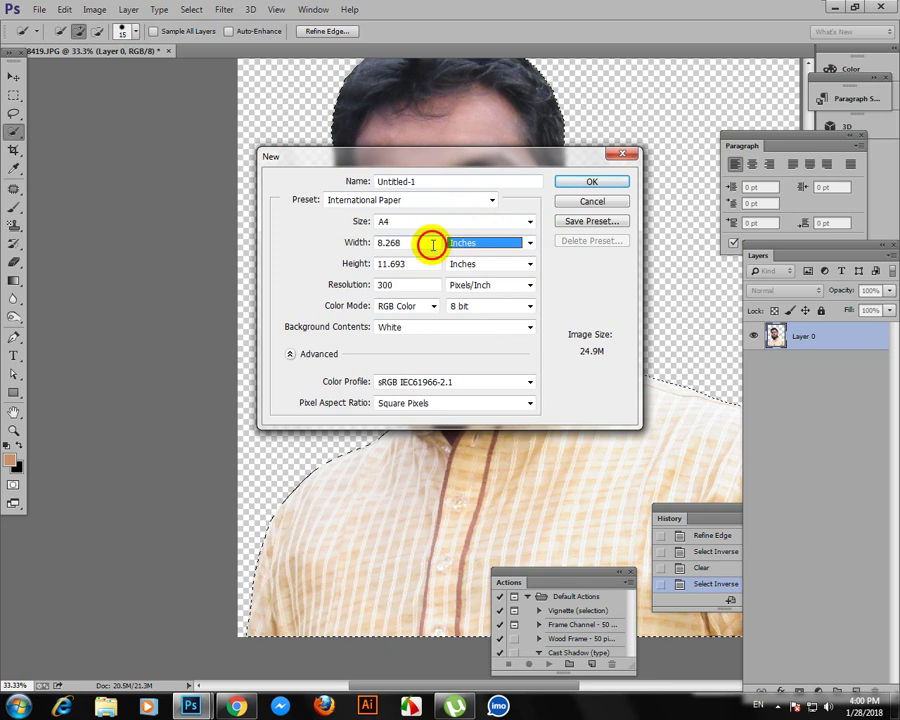
left_click_drag(432, 245, 342, 237)
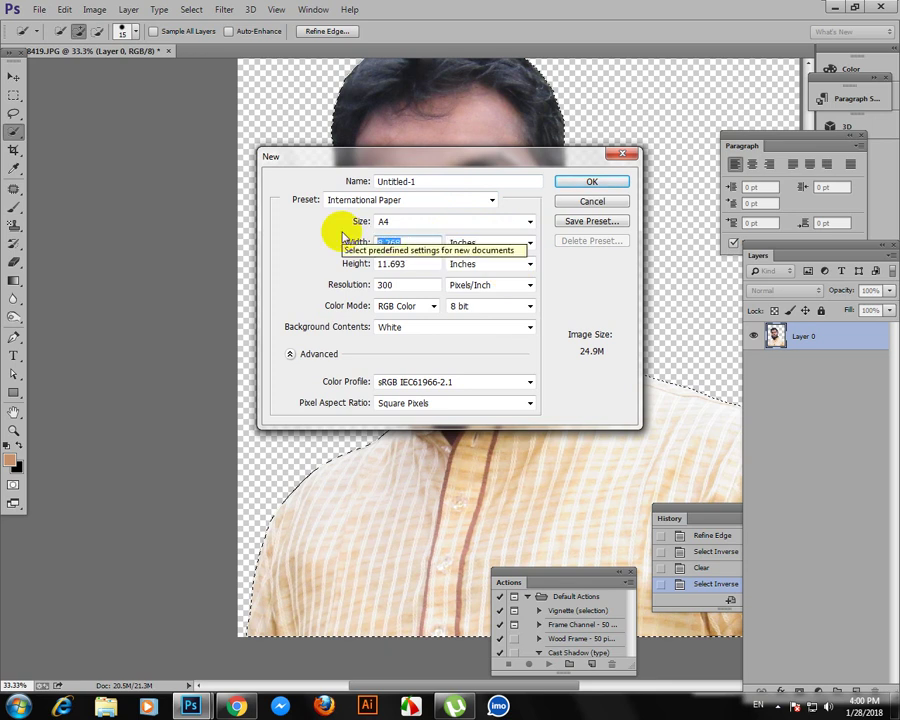
type("1.6")
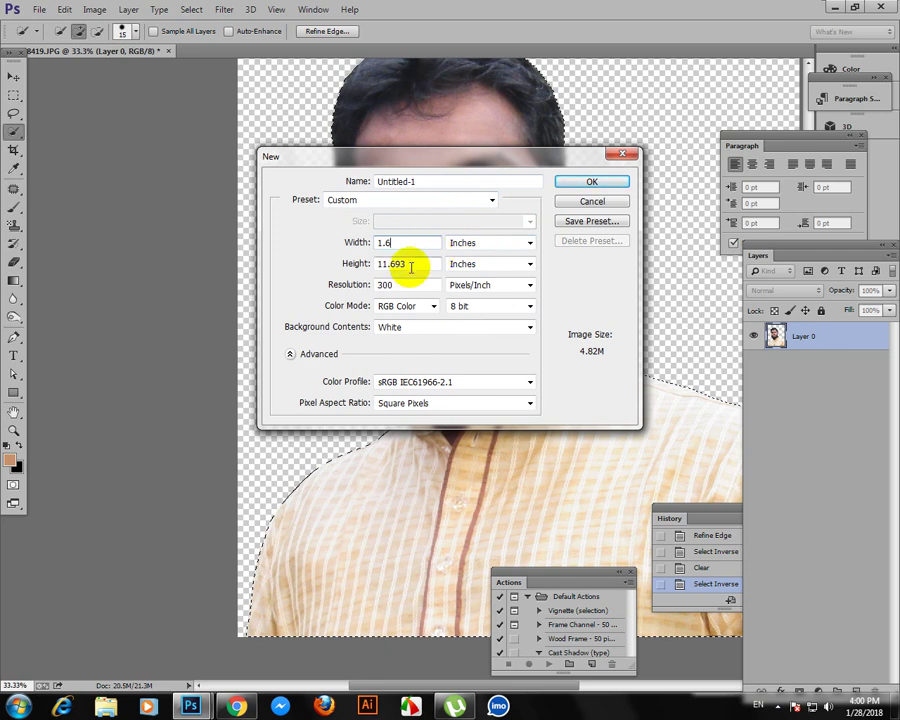
double_click(397, 265)
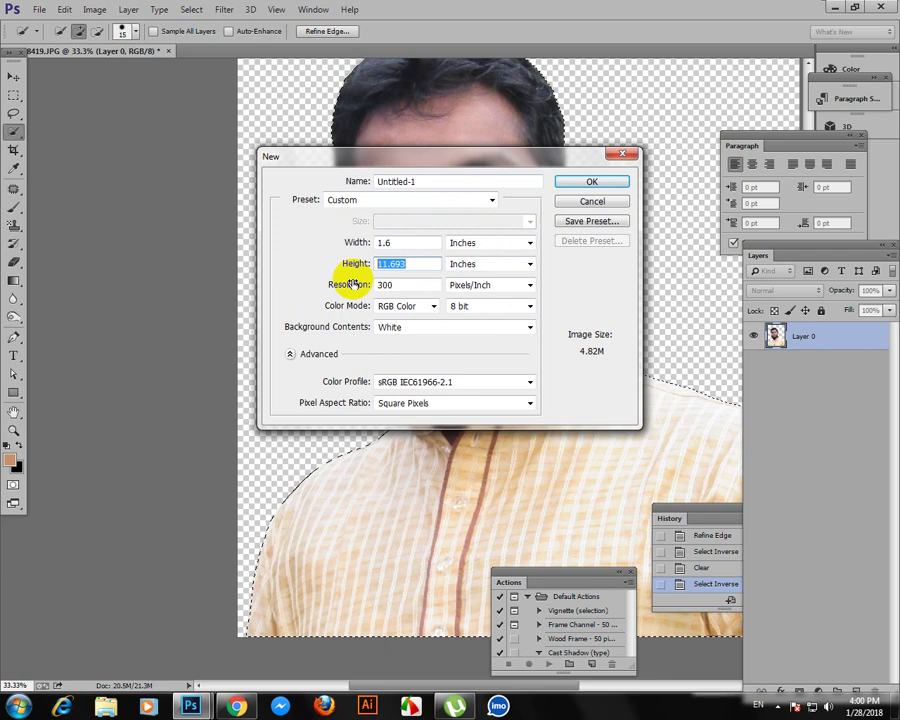
type("2")
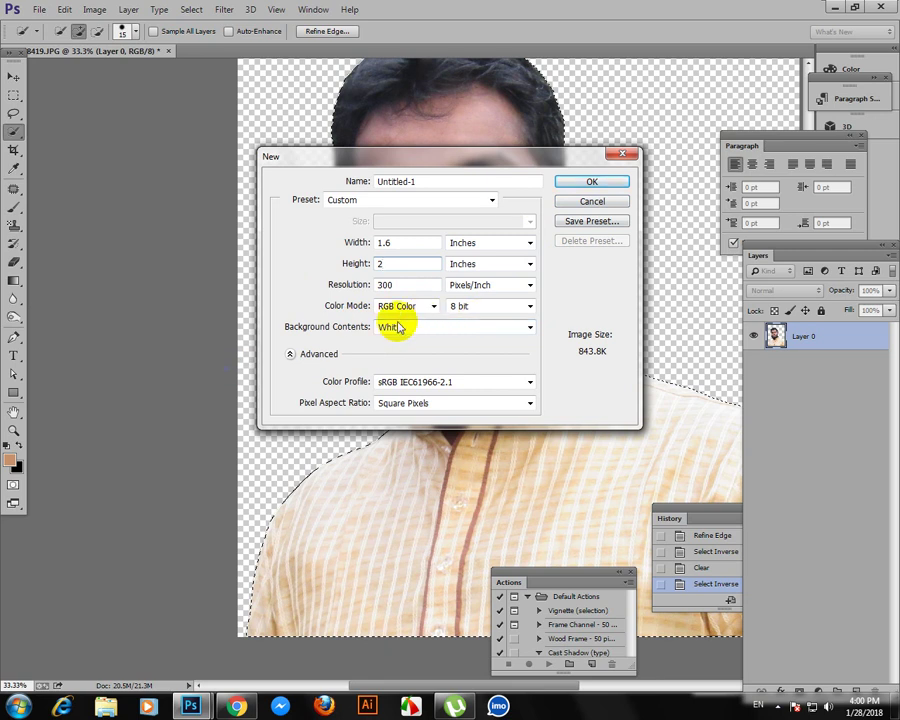
left_click(530, 327)
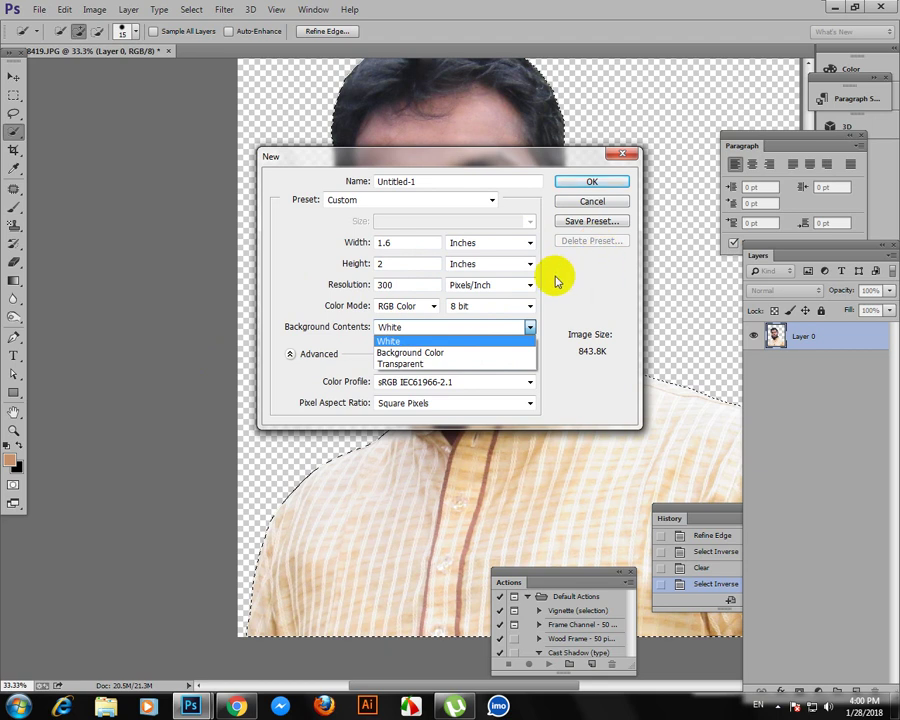
left_click(588, 182)
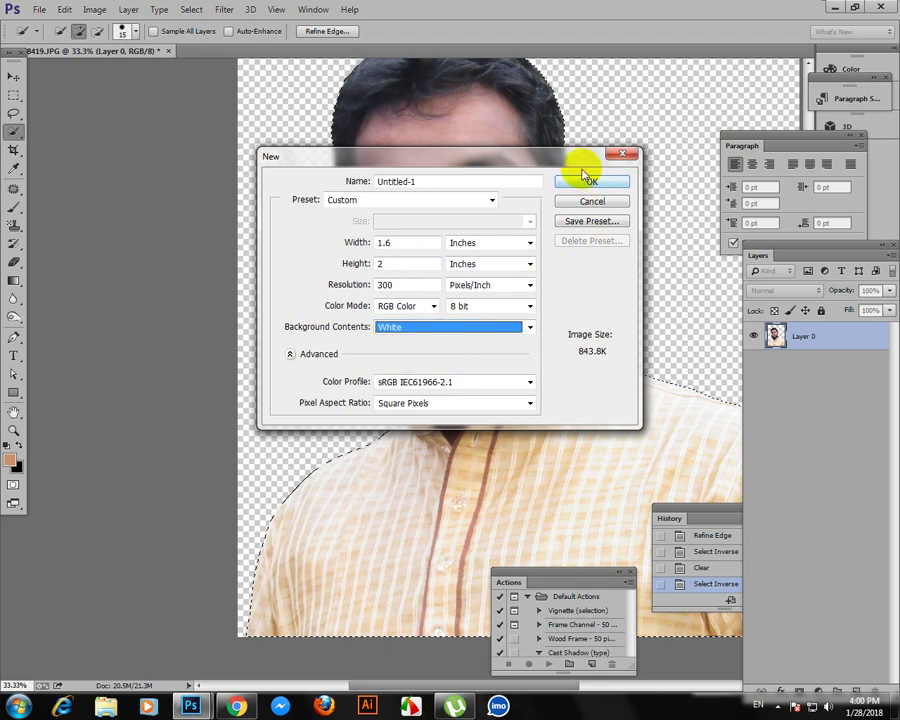
left_click(588, 184)
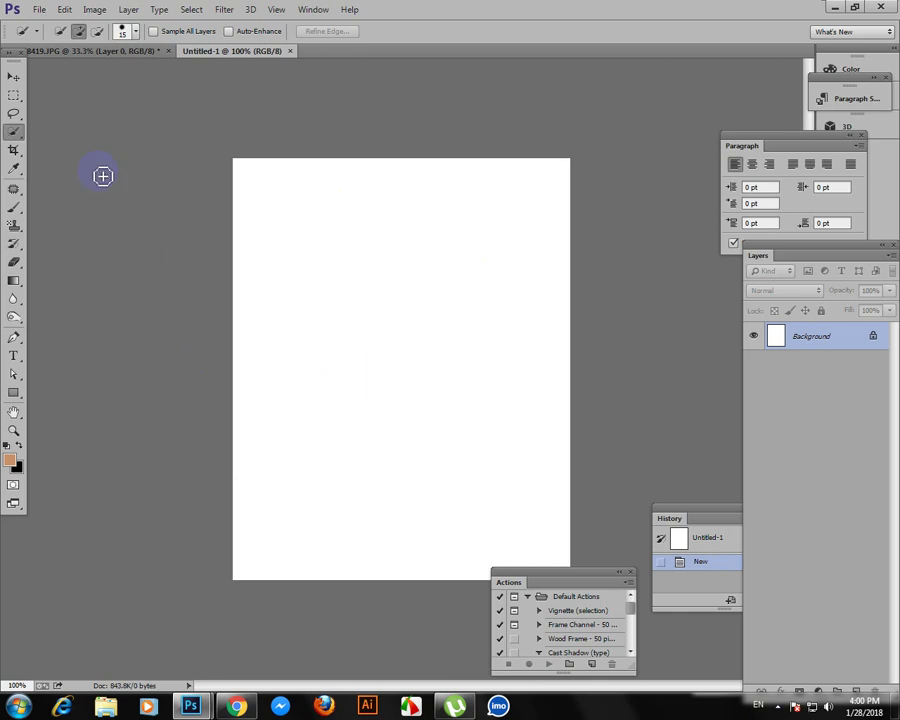
left_click(12, 76)
- Drag the cut-out portrait from its photo into the Untitled-1 document
left_click(88, 50)
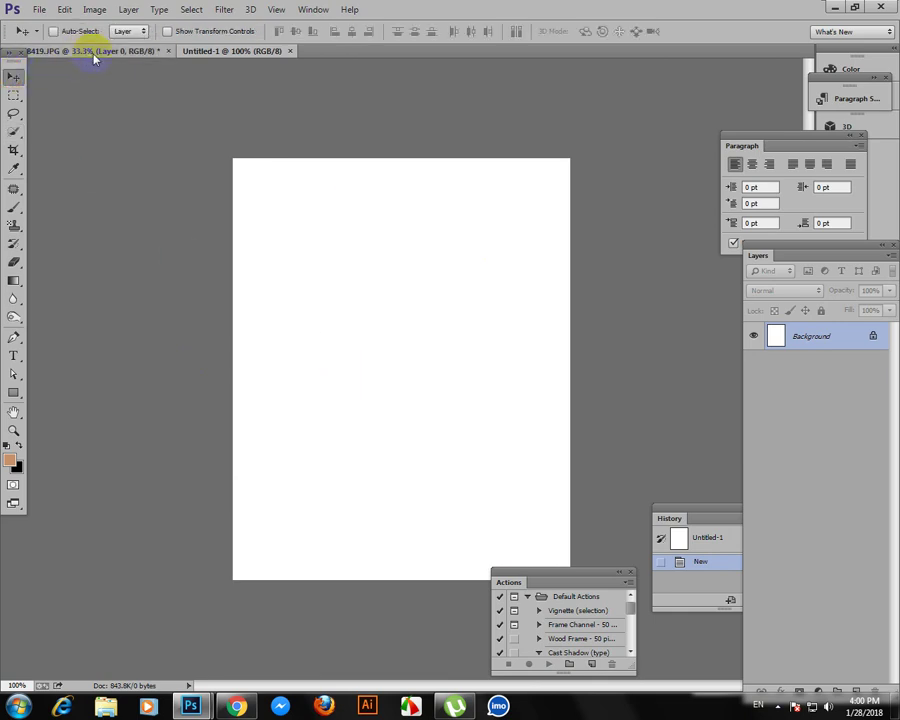
left_click_drag(400, 260, 241, 48)
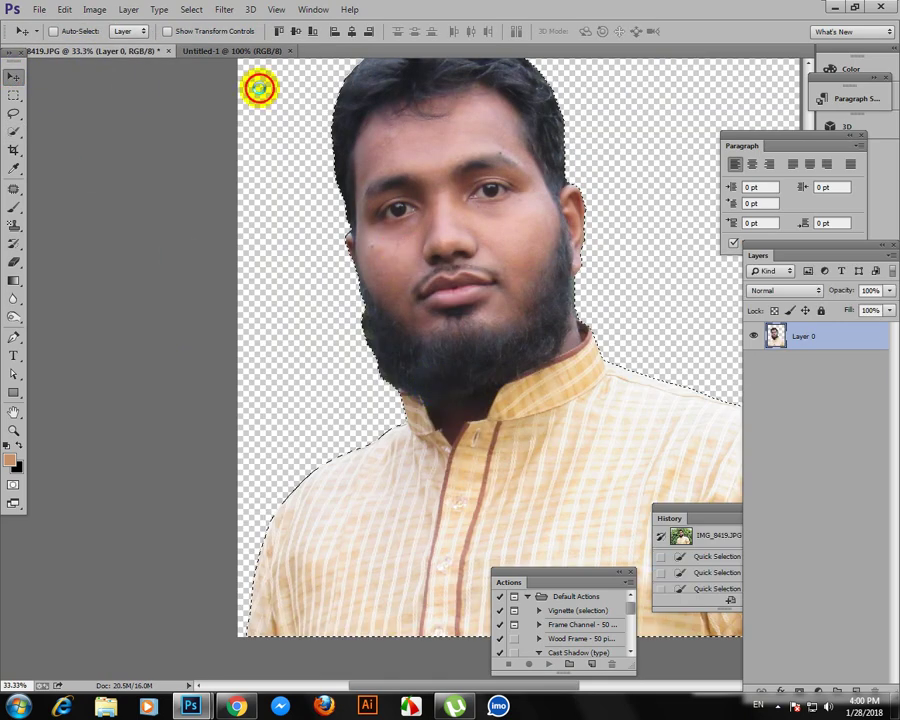
left_click(241, 49)
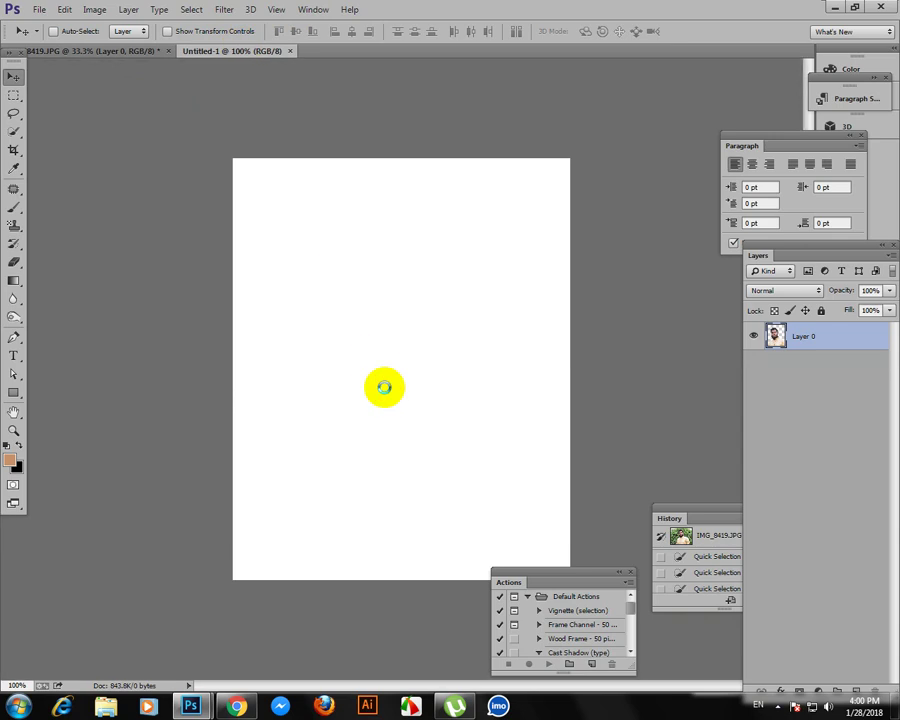
left_click_drag(384, 387, 386, 390)
mouse_move(386, 333)
left_mouse_down()
mouse_move(305, 443)
mouse_move(297, 472)
left_mouse_up()
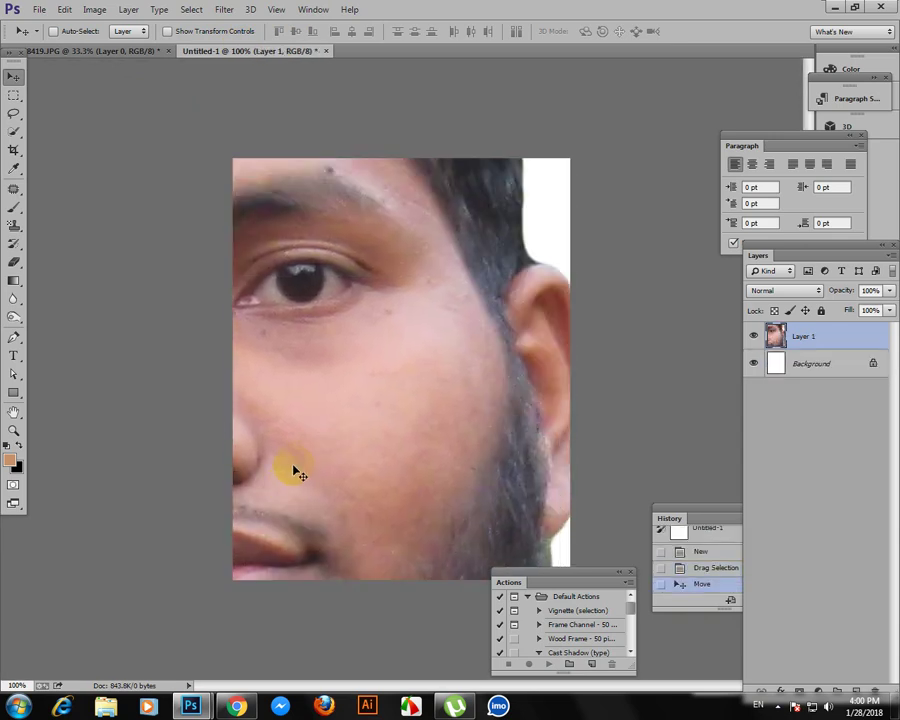
- Free Transform the portrait, shrinking and positioning it to fill the small canvas
key("ctrl+t")
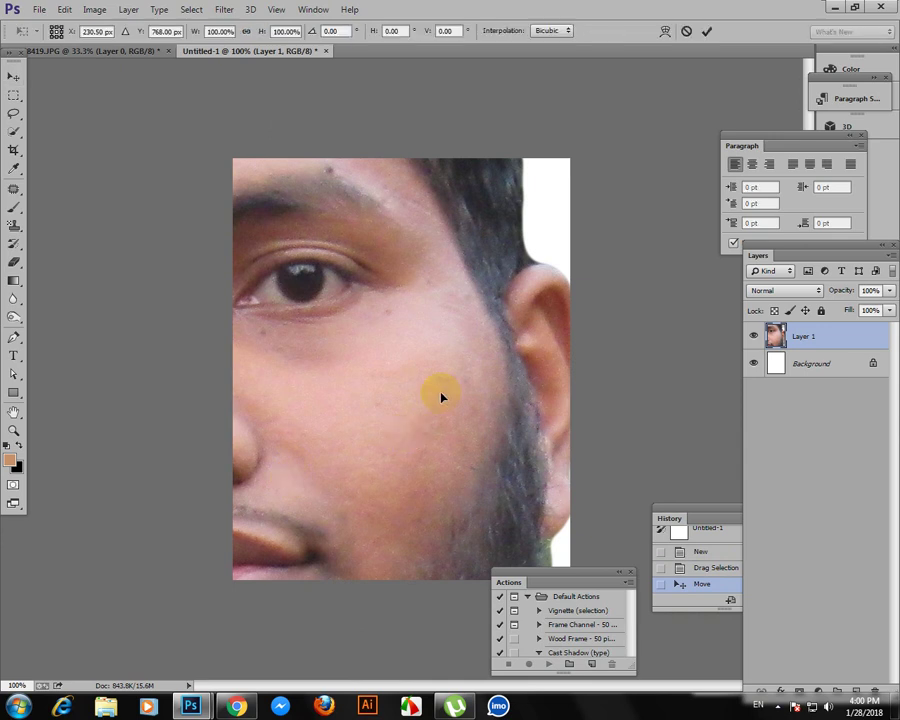
mouse_move(308, 487)
left_mouse_down()
mouse_move(424, 294)
mouse_move(246, 374)
mouse_move(412, 286)
mouse_move(209, 314)
mouse_move(426, 260)
left_mouse_up()
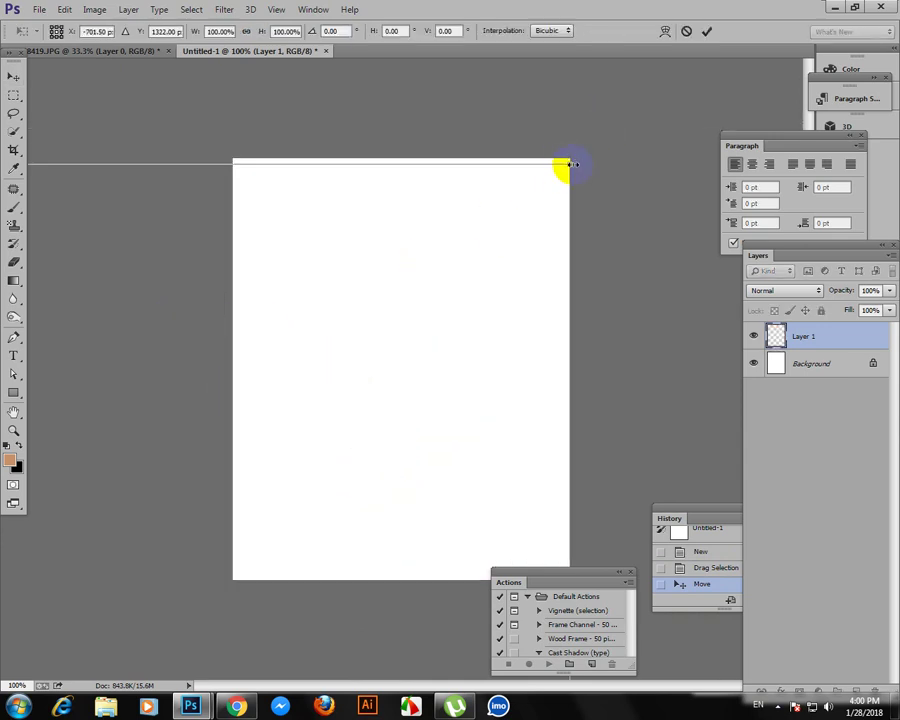
mouse_move(565, 163)
left_mouse_down()
mouse_move(372, 308)
mouse_move(219, 470)
mouse_move(169, 504)
mouse_move(157, 502)
left_mouse_up()
mouse_move(126, 576)
left_mouse_down()
mouse_move(447, 341)
mouse_move(558, 234)
mouse_move(590, 220)
left_mouse_up()
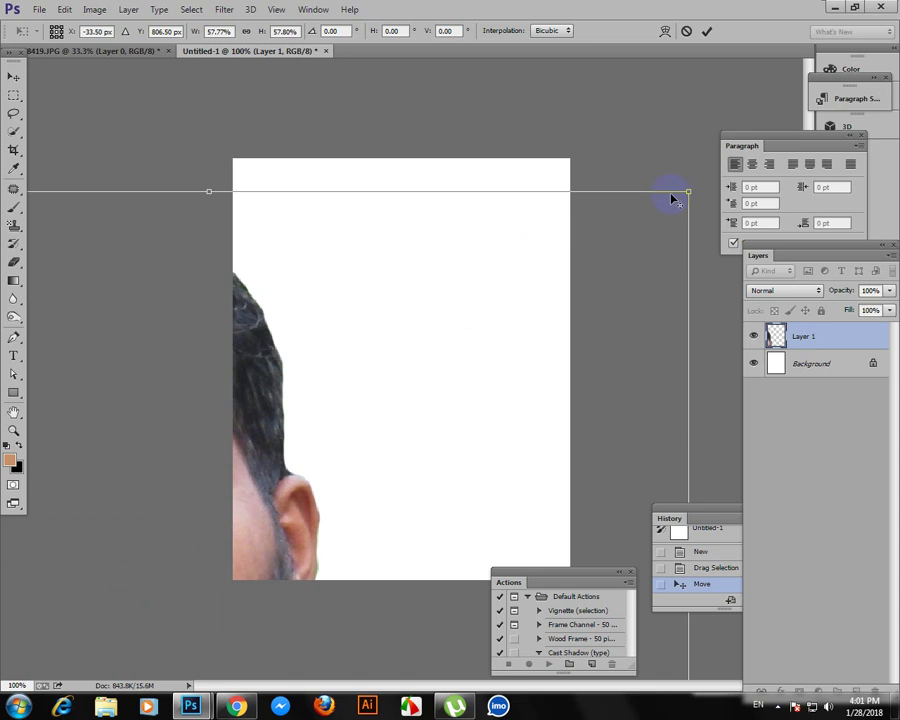
mouse_move(689, 191)
left_mouse_down()
mouse_move(235, 518)
mouse_move(215, 542)
left_mouse_up()
mouse_move(165, 595)
left_mouse_down()
mouse_move(657, 147)
mouse_move(653, 158)
left_mouse_up()
key("ctrl+z")
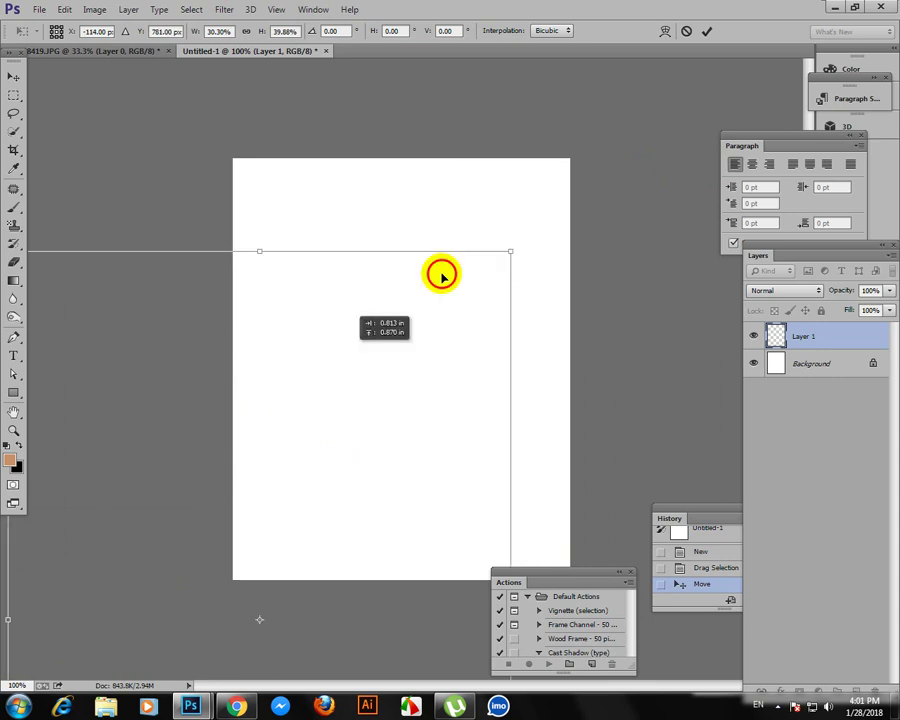
left_click_drag(71, 625, 506, 215)
right_click(506, 218)
left_click(563, 154)
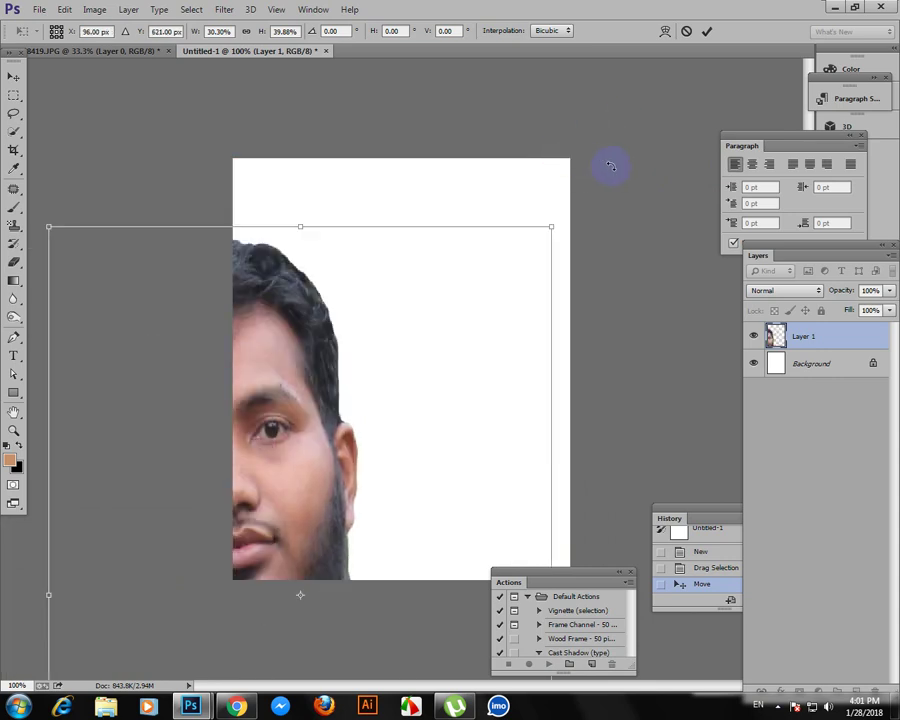
left_click_drag(459, 283, 600, 191)
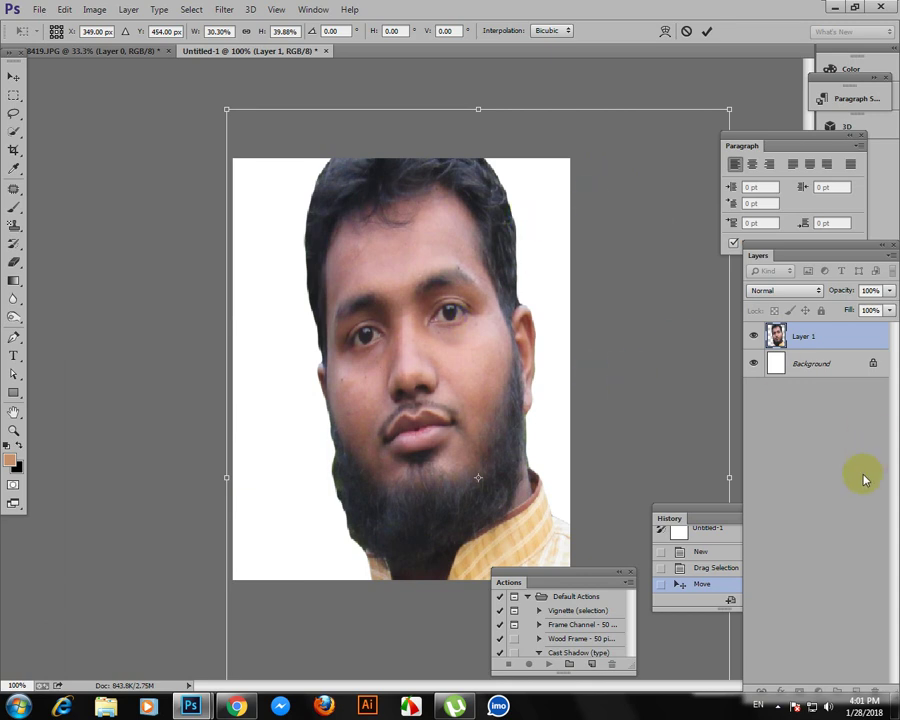
key("Return")
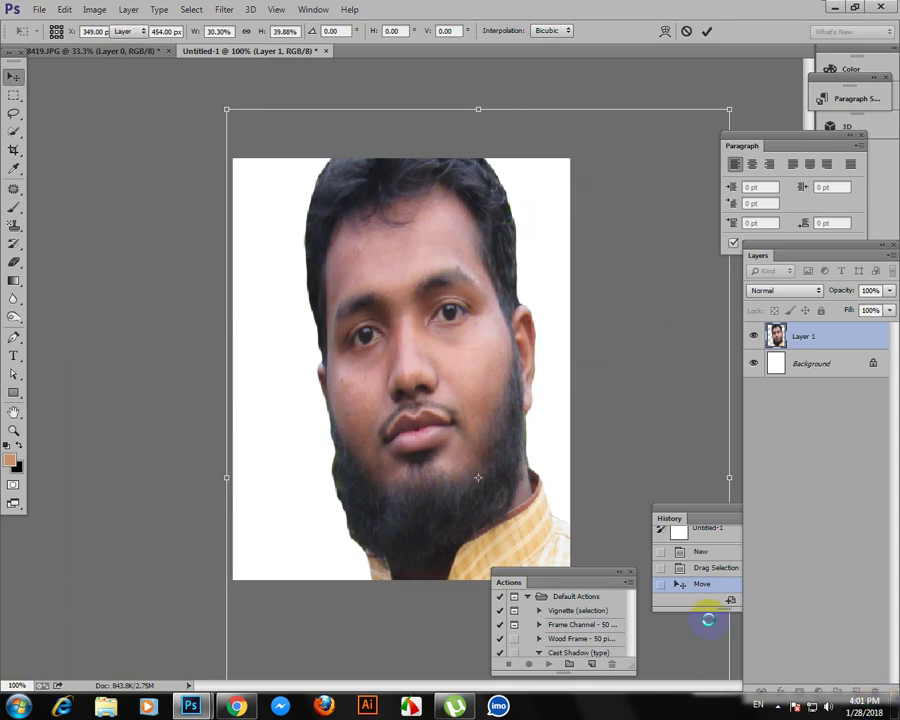
- Delete the placed portrait layer and drag the cut-out into Untitled-1 again
left_click(877, 692)
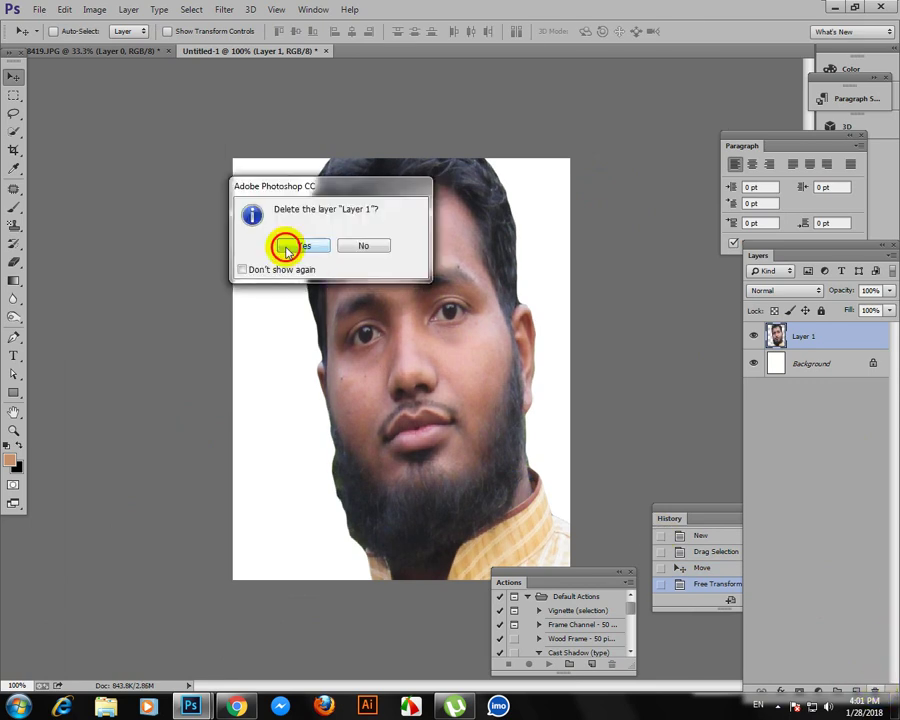
left_click(299, 245)
left_click(94, 50)
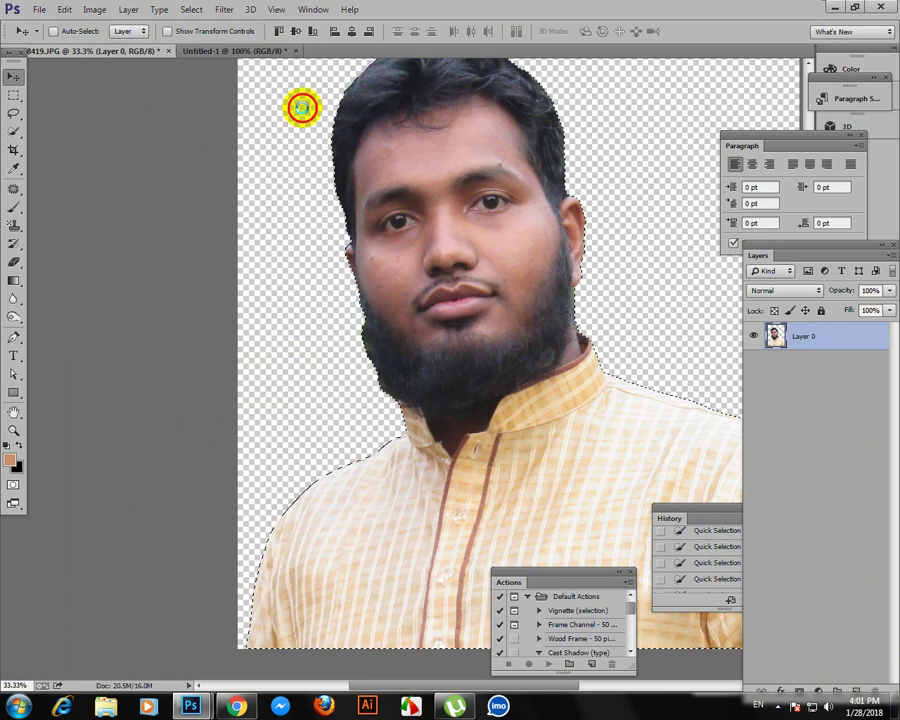
scroll(261, 67, "up", 2)
left_click_drag(261, 67, 435, 502)
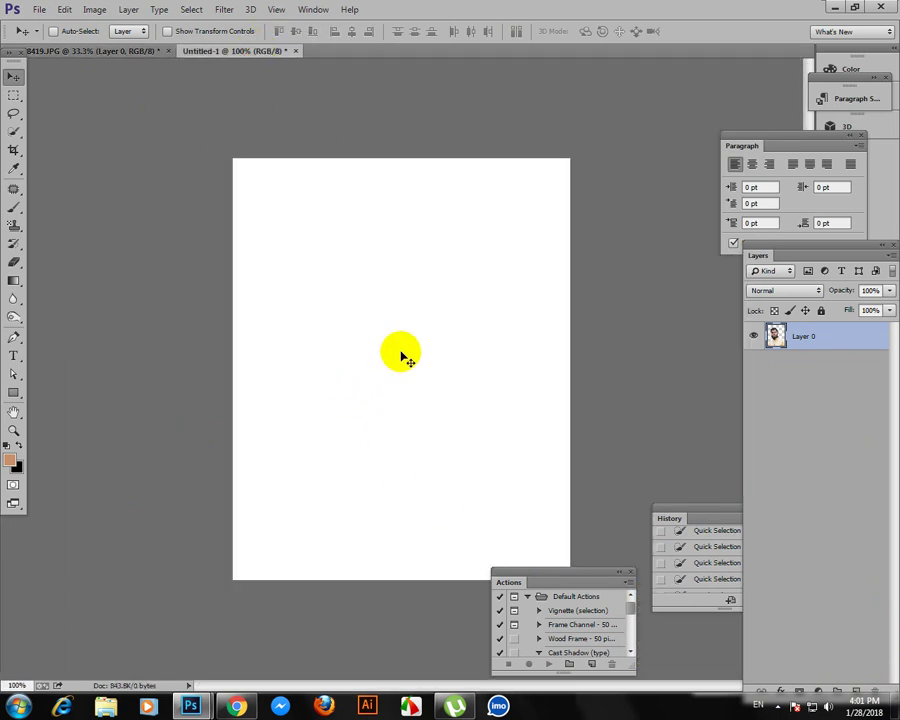
left_click_drag(435, 502, 440, 330)
left_click_drag(376, 380, 258, 481)
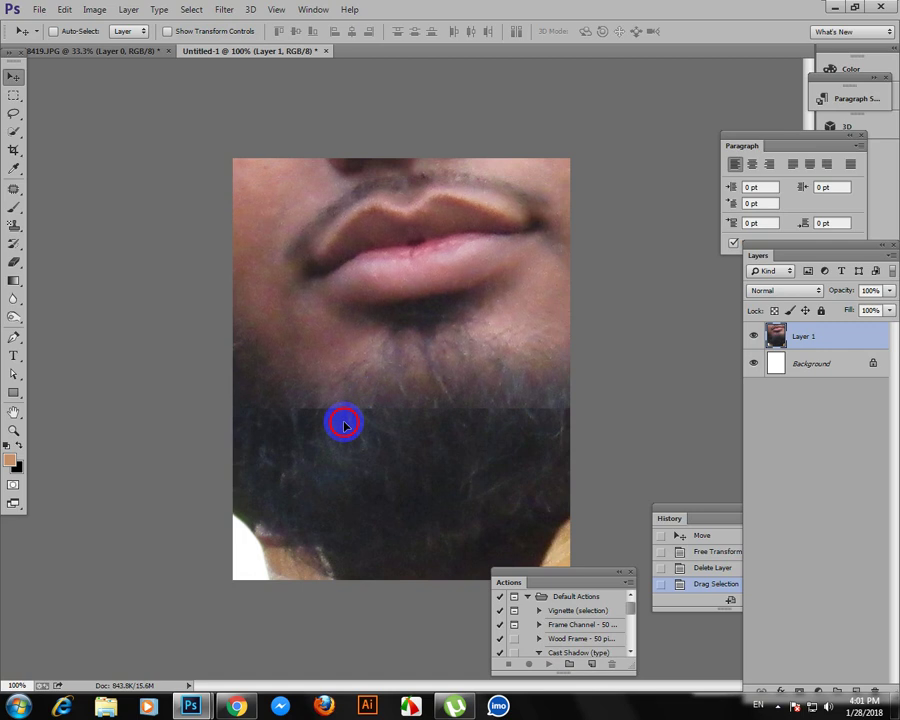
left_click_drag(372, 342, 240, 570)
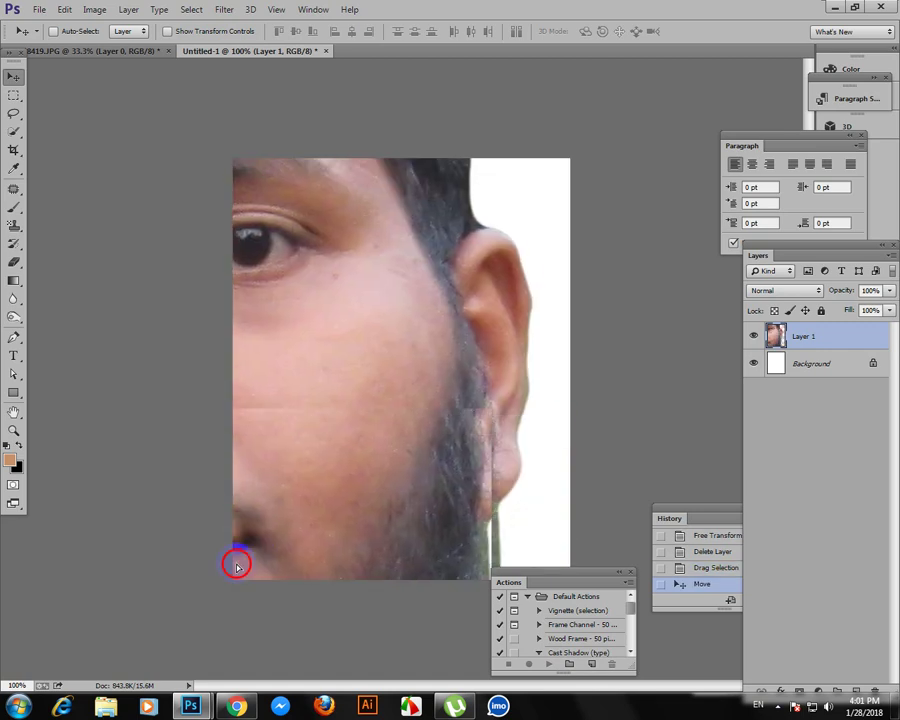
- Free Transform the portrait down to about 22% and move it onto the page
key("ctrl+t")
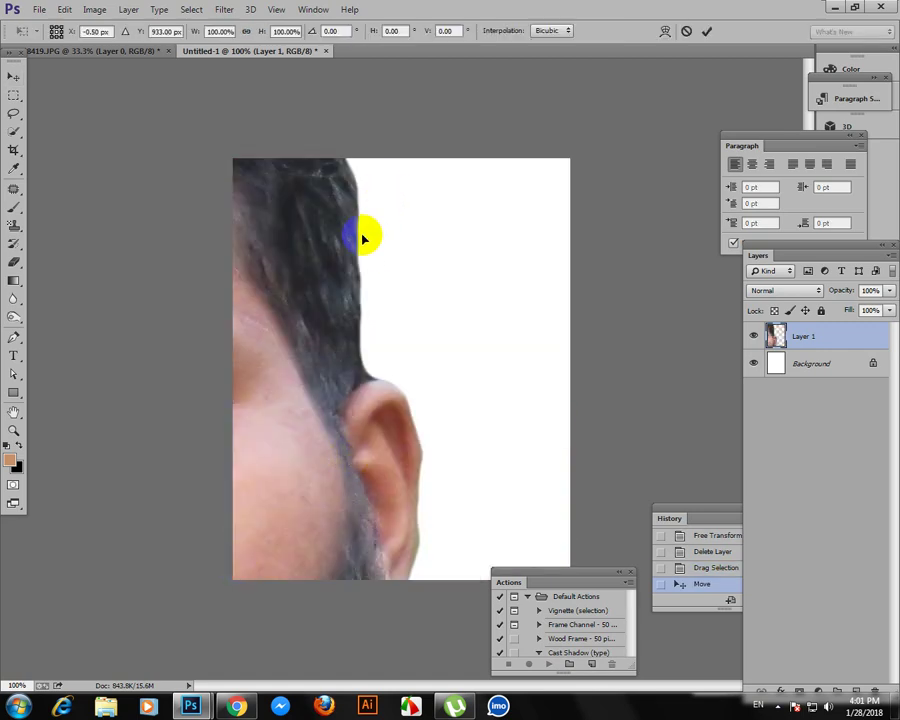
mouse_move(401, 247)
left_mouse_down()
mouse_move(311, 369)
mouse_move(520, 211)
left_mouse_up()
left_click_drag(406, 336, 332, 357)
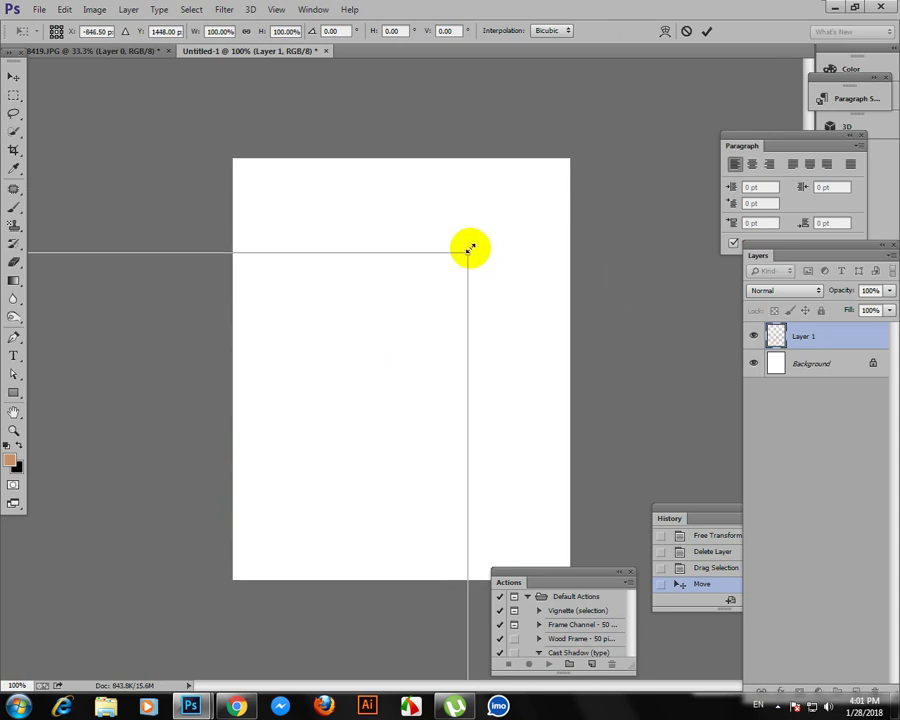
mouse_move(466, 251)
left_mouse_down()
mouse_move(281, 446)
mouse_move(193, 505)
mouse_move(640, 228)
mouse_move(569, 226)
left_mouse_up()
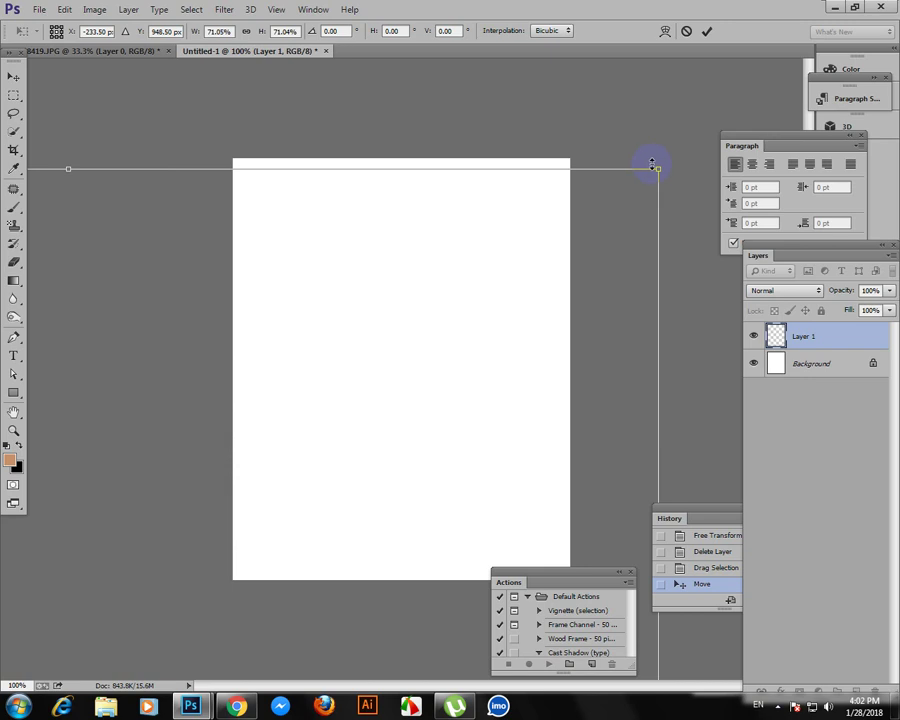
left_click_drag(658, 170, 251, 524)
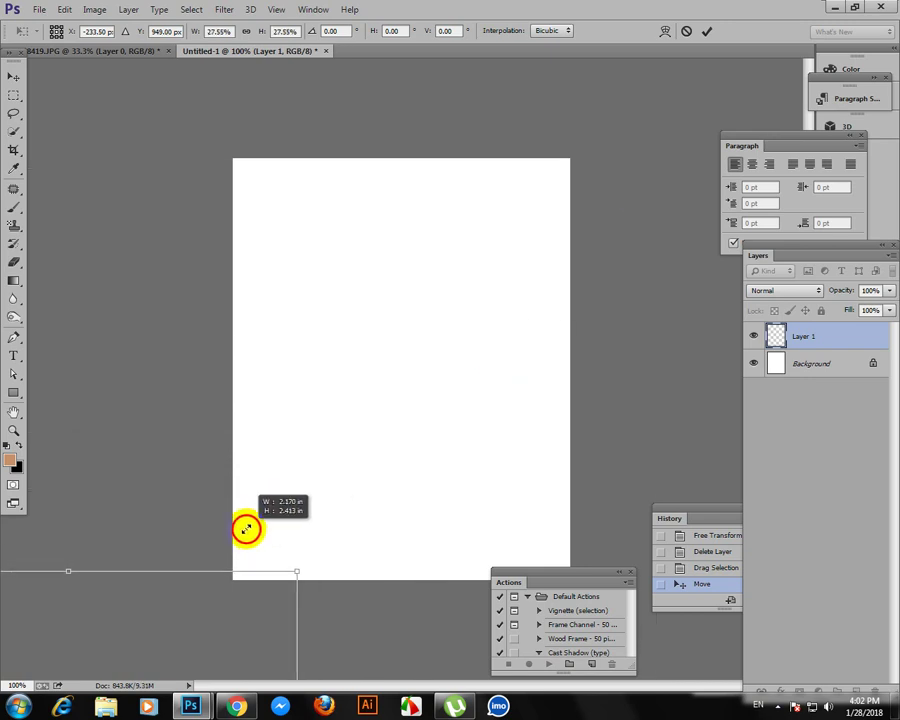
left_click_drag(251, 524, 174, 578)
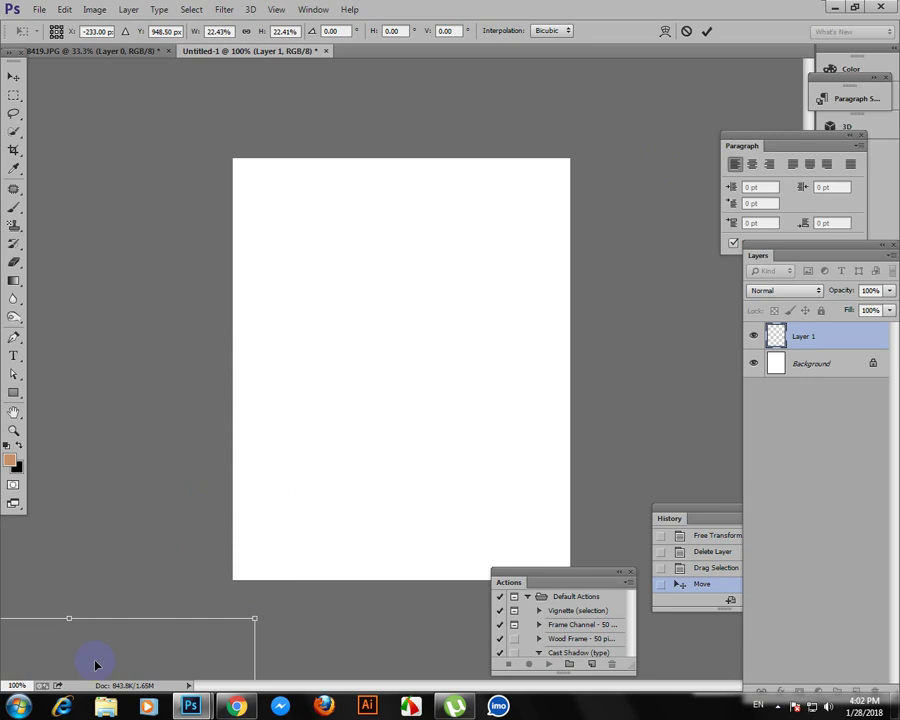
mouse_move(138, 632)
left_mouse_down()
mouse_move(490, 228)
mouse_move(446, 205)
mouse_move(426, 202)
mouse_move(425, 212)
left_mouse_up()
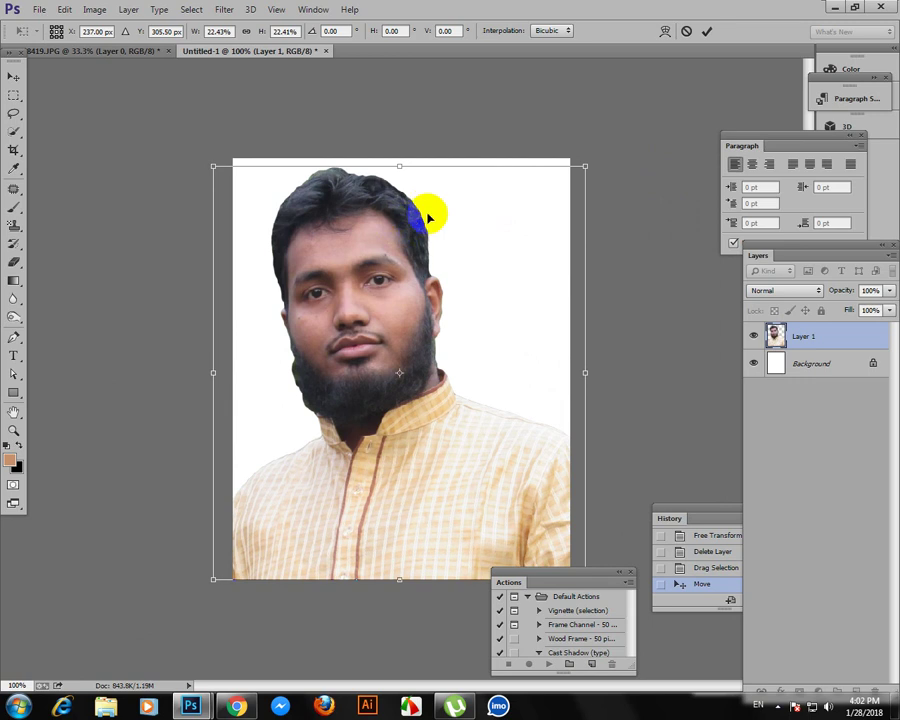
- Fine-tune the portrait's edges to span the page and commit the transform
left_click_drag(398, 166, 395, 155)
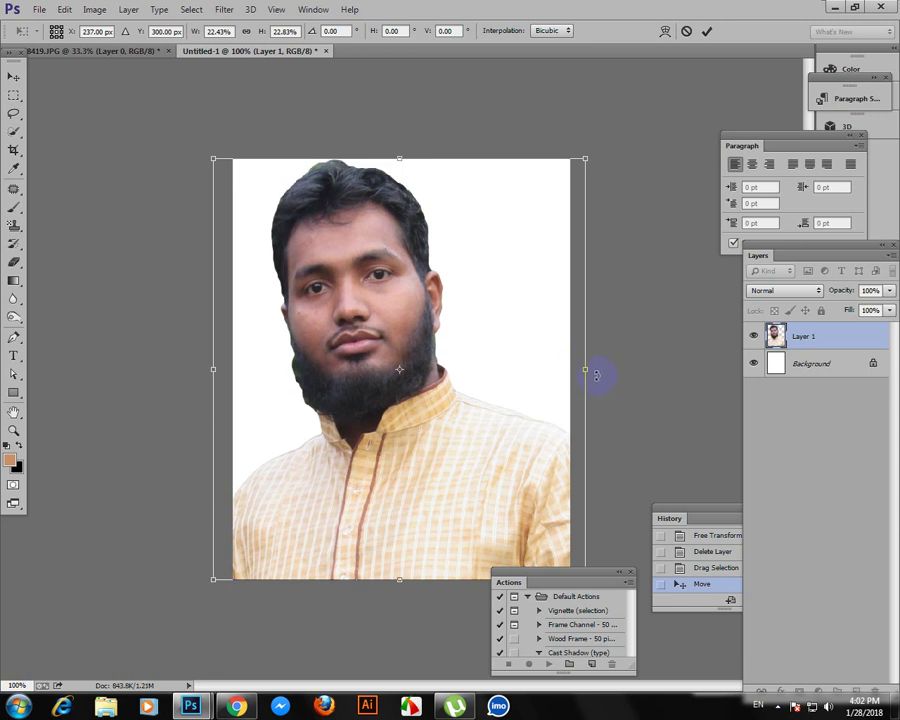
mouse_move(582, 370)
left_mouse_down()
mouse_move(558, 368)
mouse_move(566, 369)
left_mouse_up()
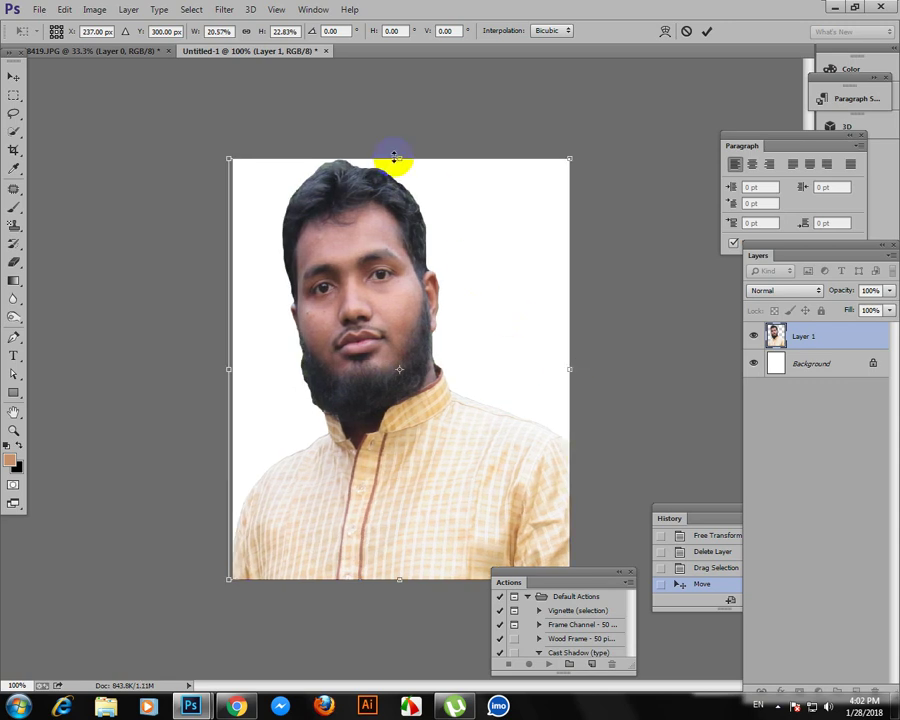
left_click_drag(400, 158, 402, 166)
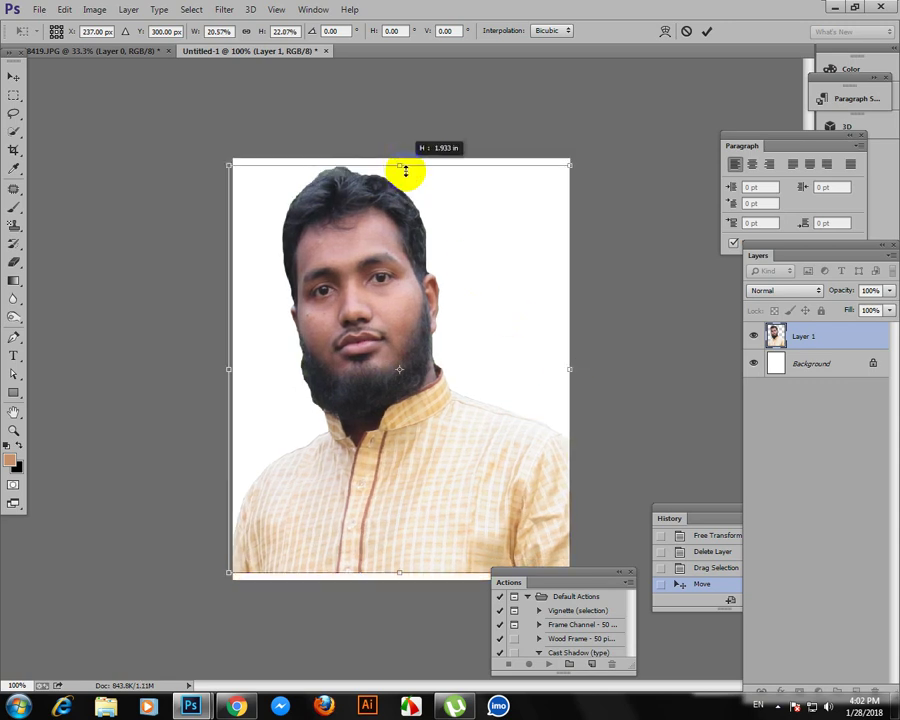
key("Down")
key("Down")
key("Down")
key("Down")
key("Down")
key("Down")
key("Down")
key("Down")
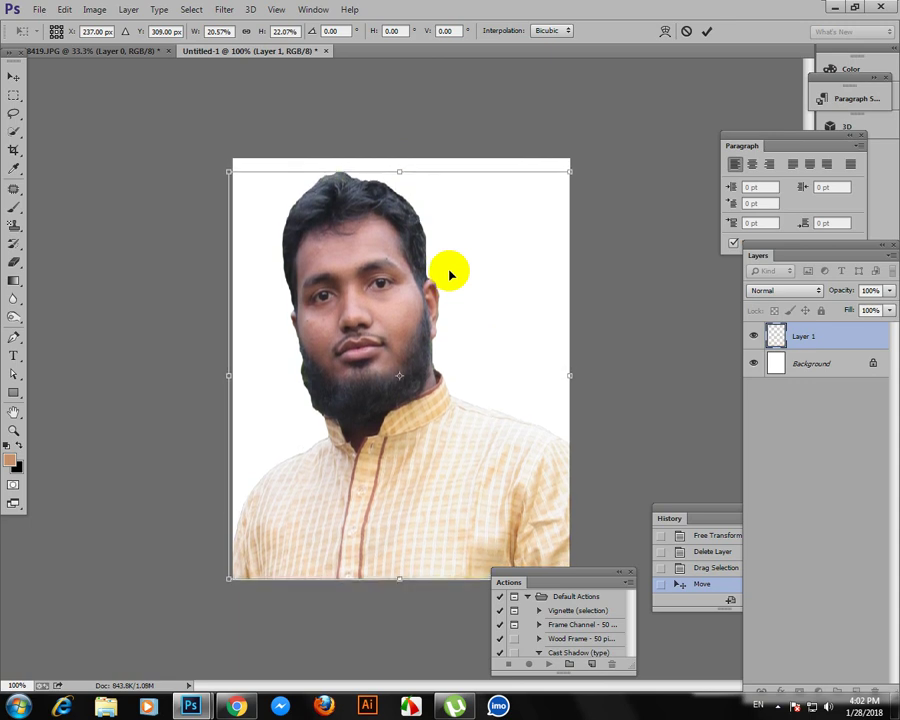
key("Down")
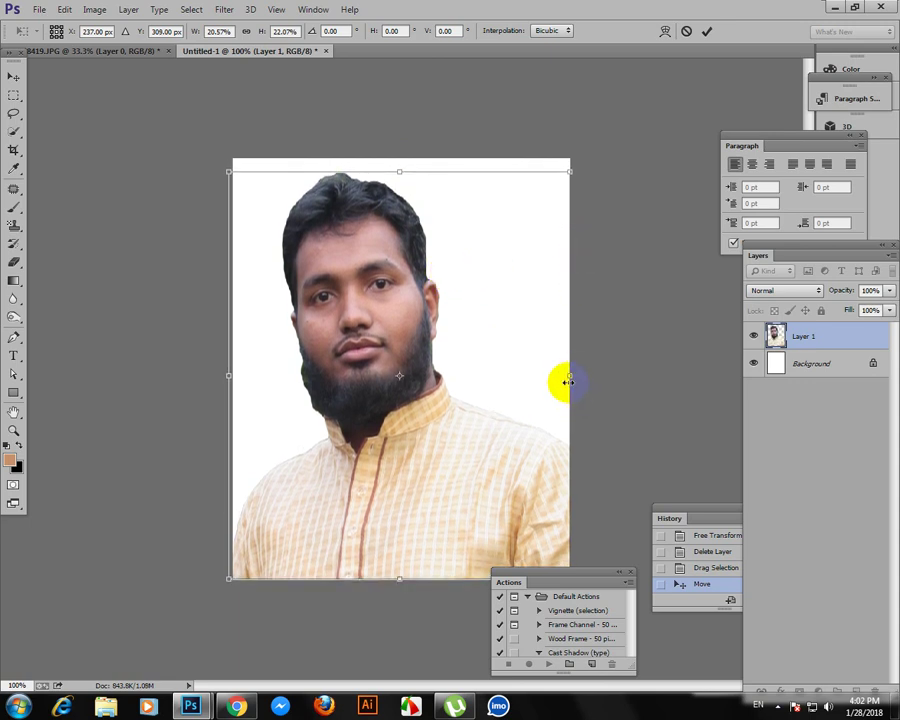
left_click_drag(566, 375, 566, 379)
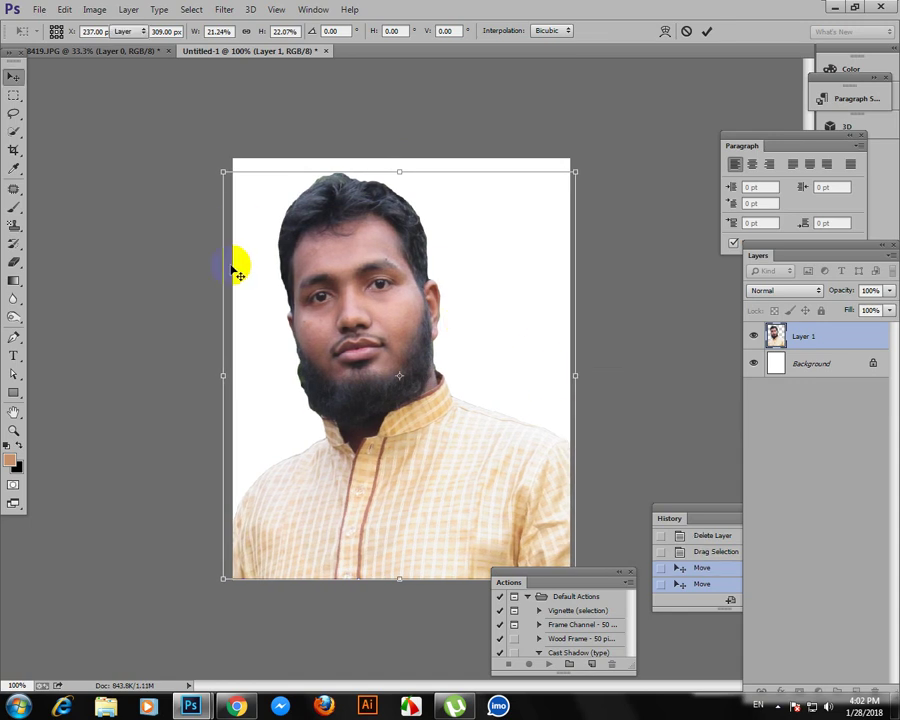
double_click(398, 358)
left_click(830, 364)
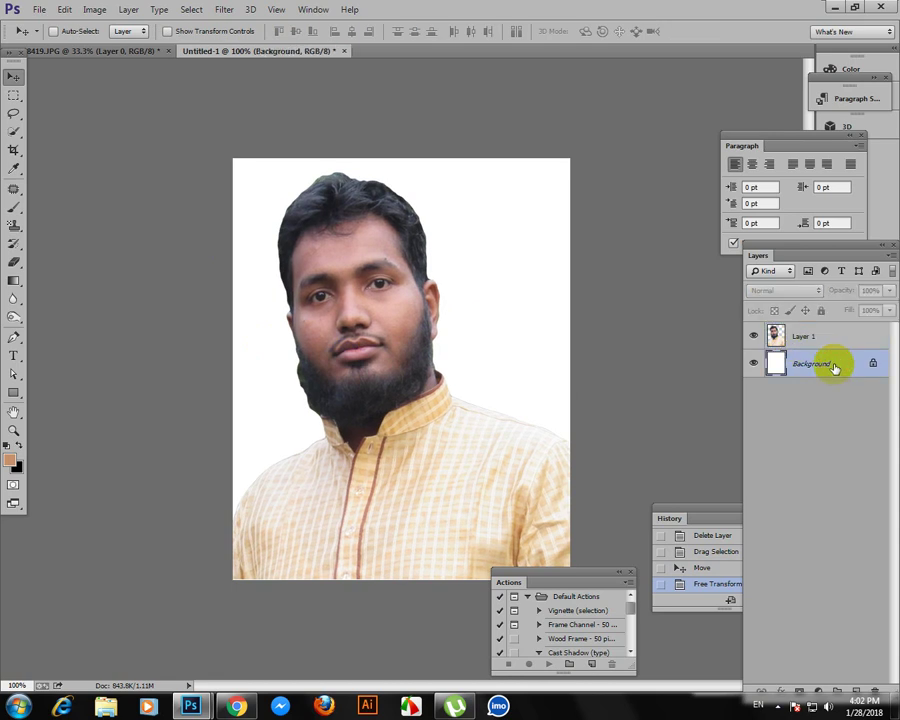
- Fill the Background layer with a light cyan (#90f6ff) foreground colour
left_click(10, 461)
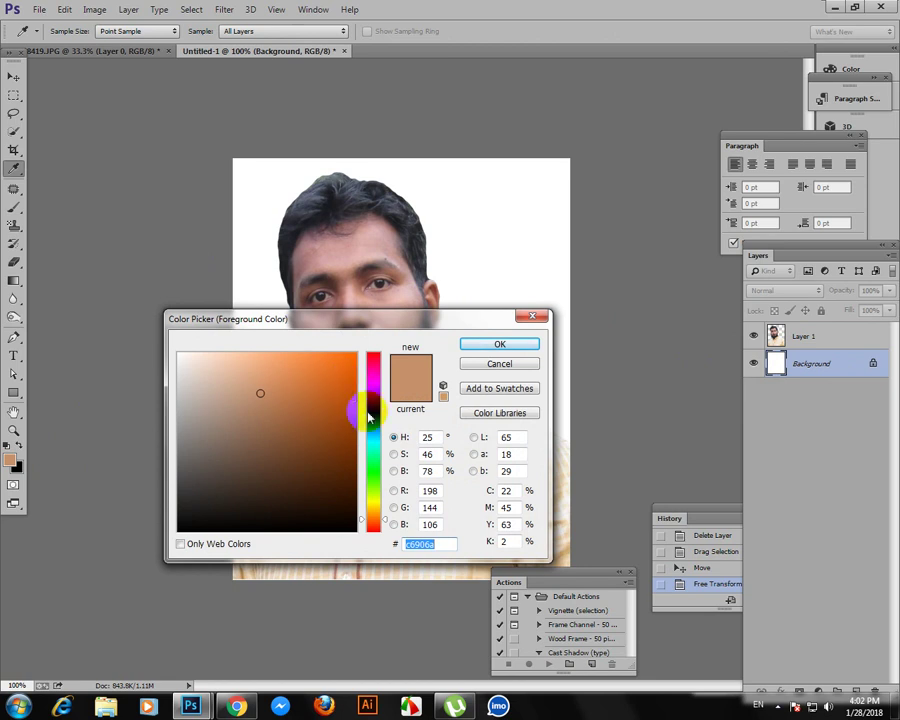
left_click_drag(369, 422, 370, 440)
left_click_drag(279, 371, 255, 349)
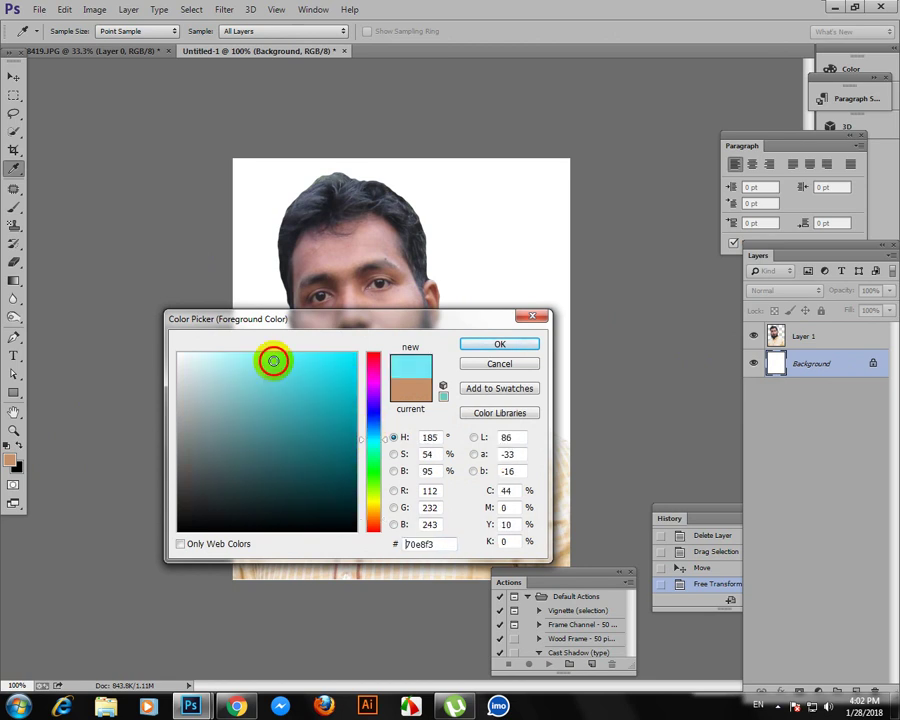
left_click(500, 343)
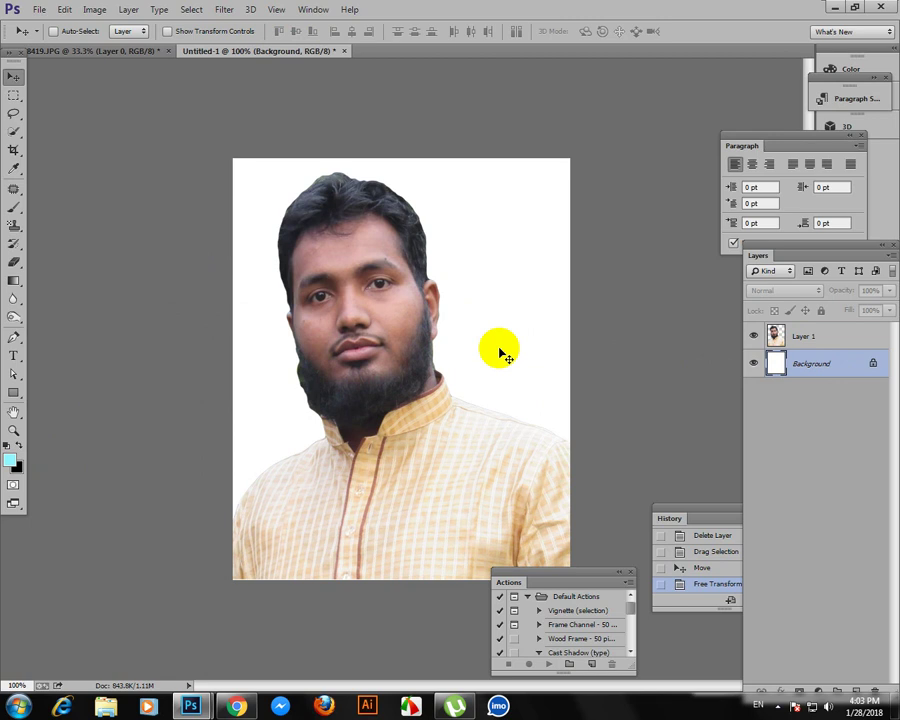
key("ctrl+BackSpace")
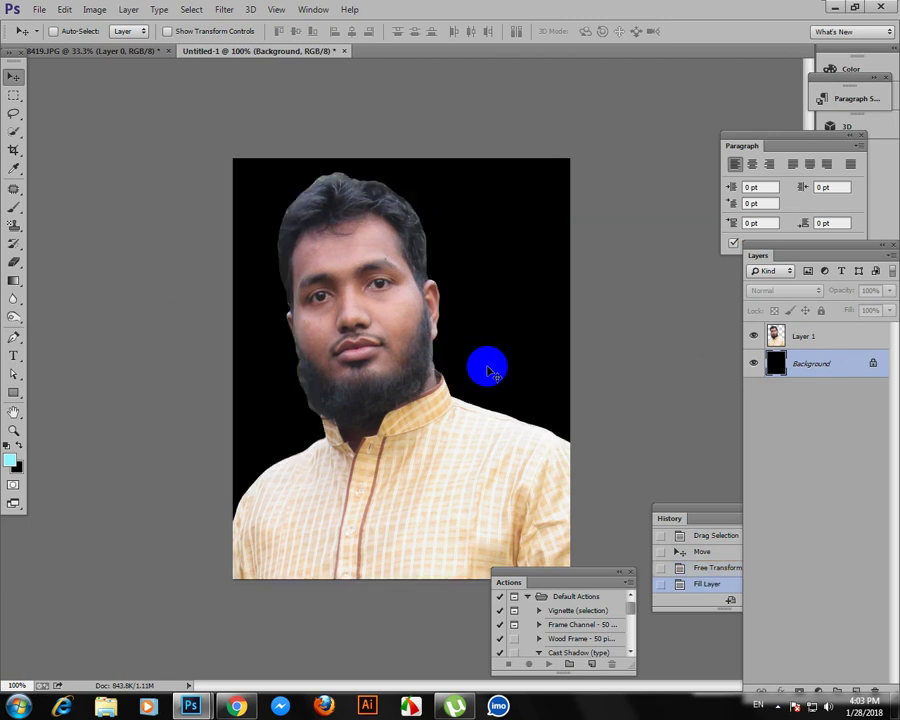
key("alt+BackSpace")
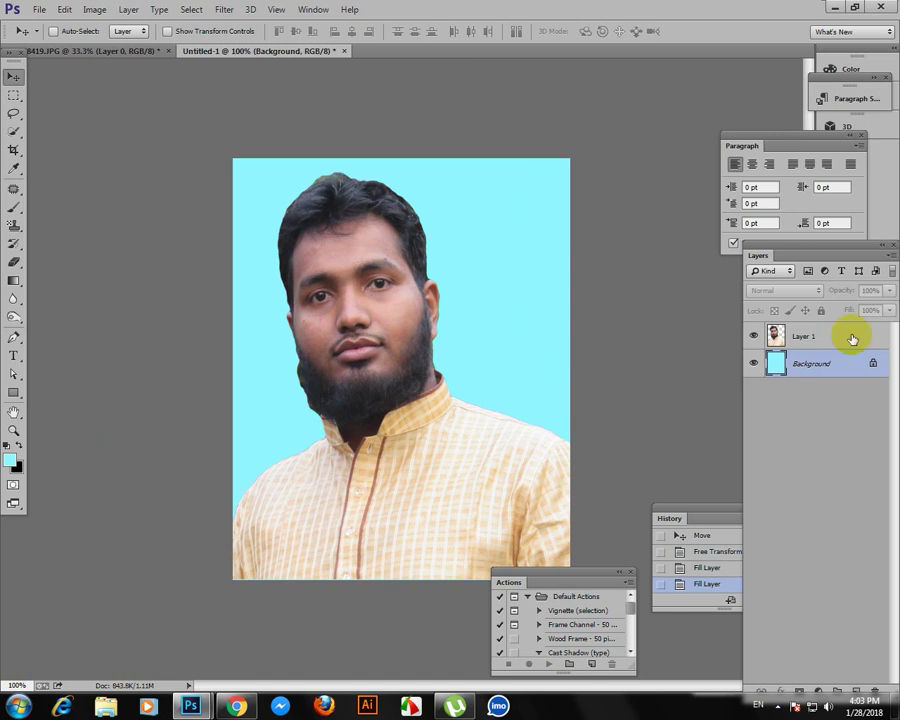
- Convert Background to Layer 0 and merge Layer 1 down into it
left_click(800, 371)
double_click(800, 371)
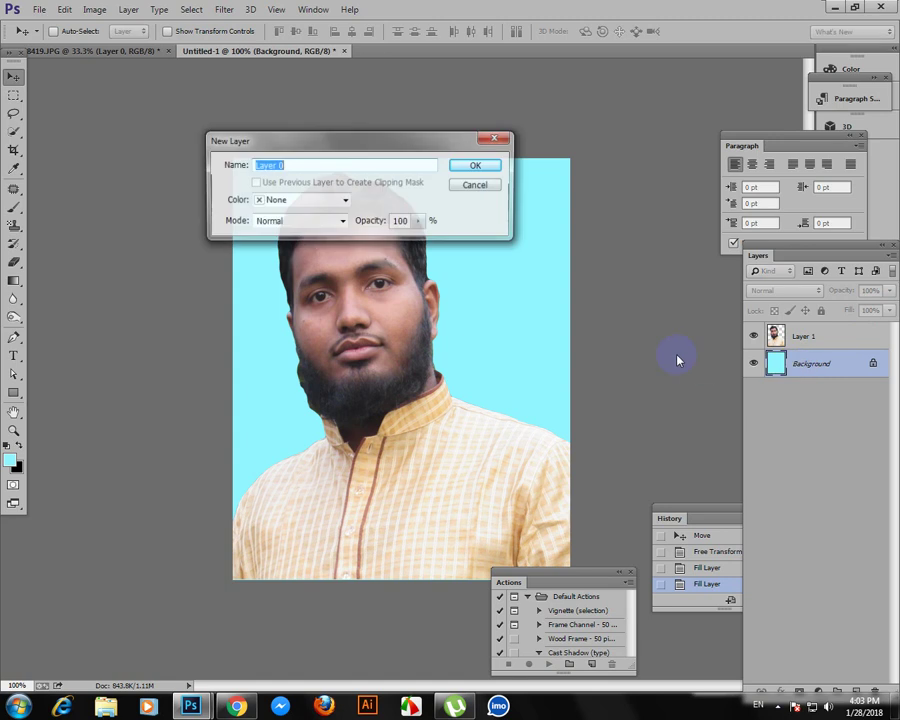
left_click(470, 165)
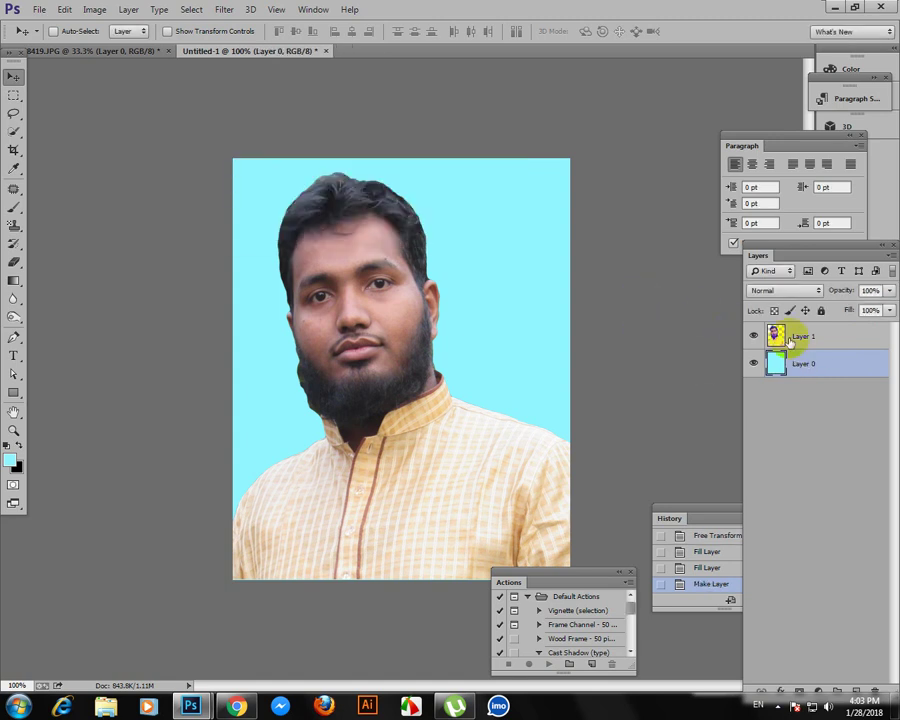
left_click(795, 336)
key("ctrl+e")
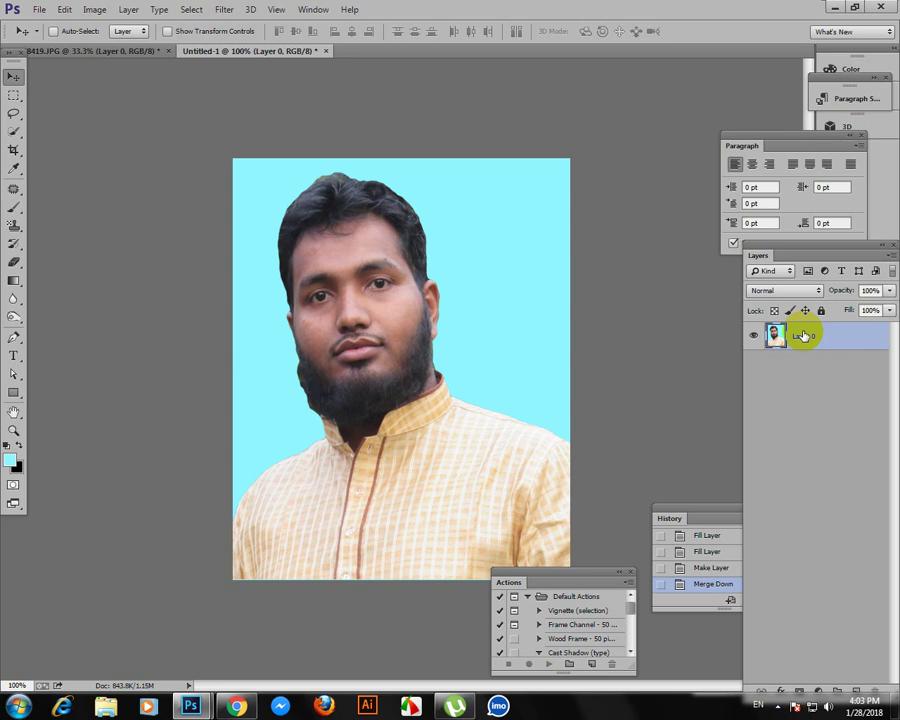
- Zoom in to inspect the face edges, then zoom back out
key("ctrl+plus")
key("ctrl+plus")
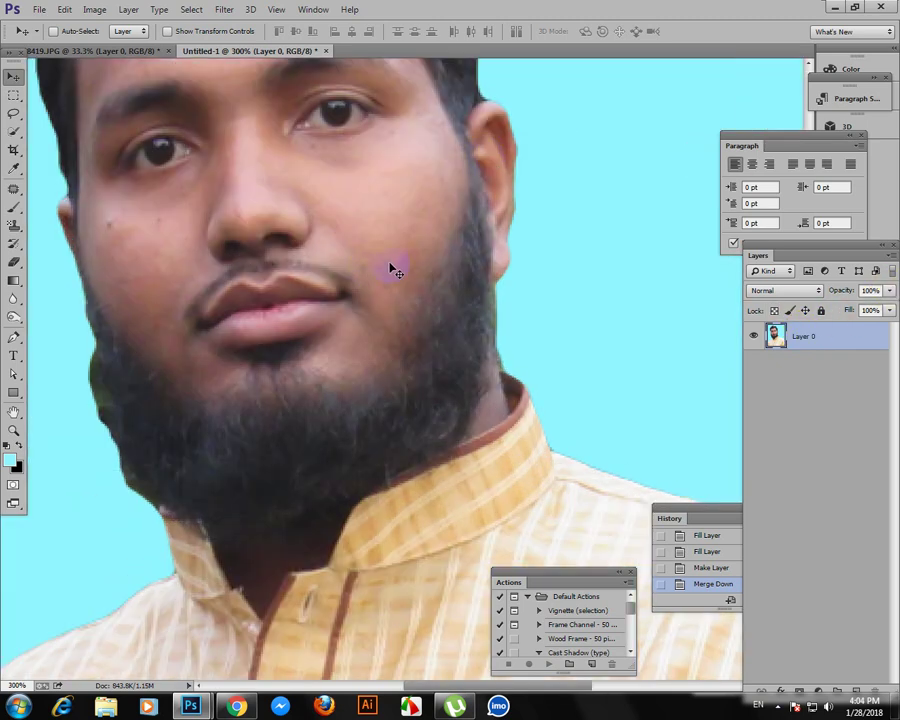
left_click_drag(408, 286, 408, 286)
mouse_move(414, 357)
left_mouse_down()
mouse_move(480, 307)
mouse_move(469, 297)
left_mouse_up()
key("ctrl+minus")
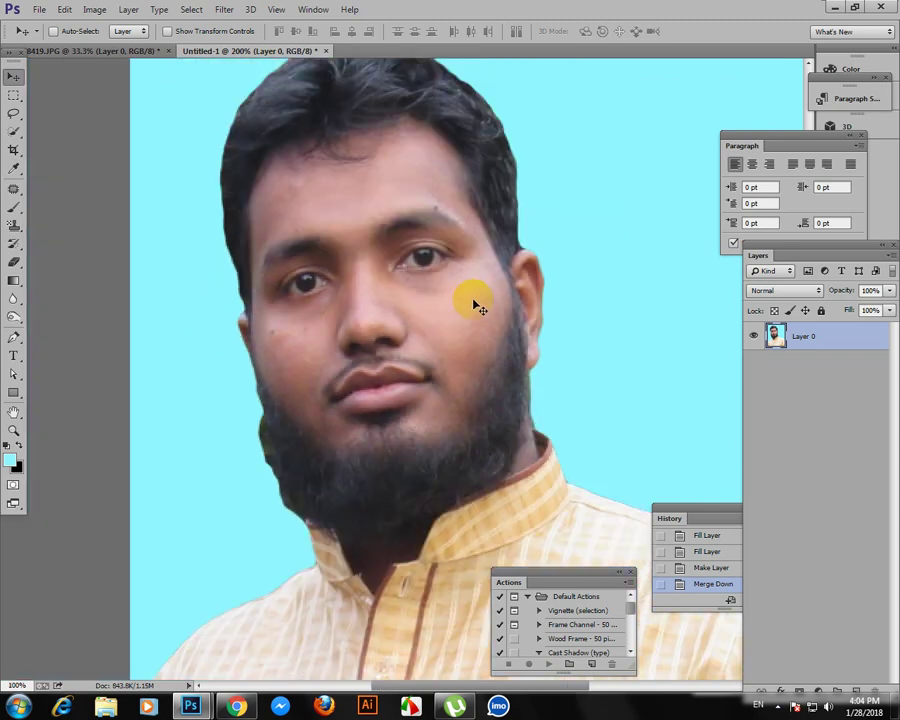
key("ctrl+minus")
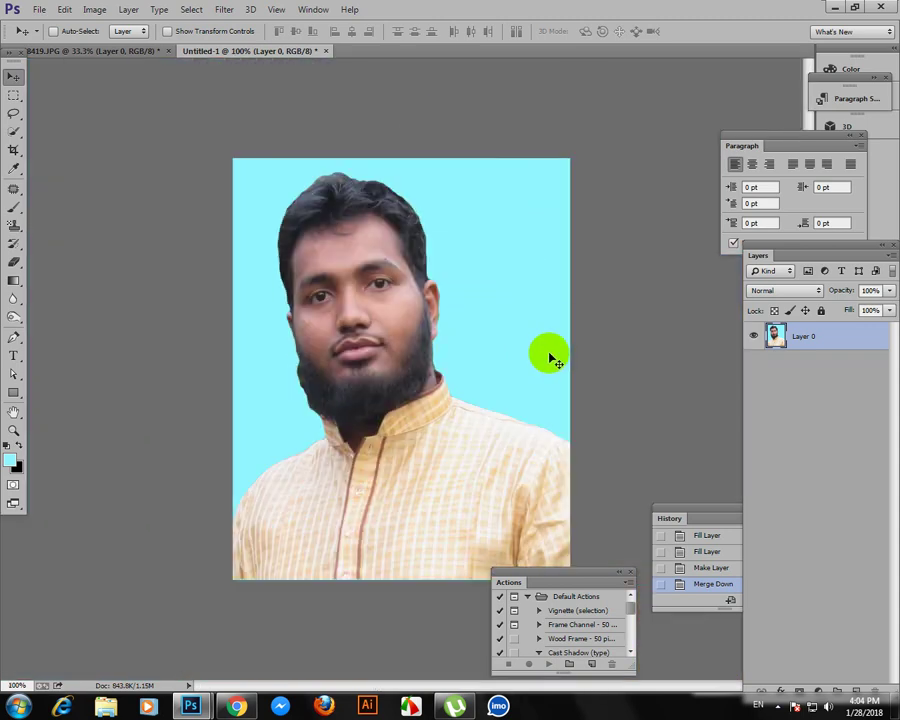
- Apply a Curves adjustment raising input 113 to output 130 on Layer 0
left_click(92, 10)
mouse_move(116, 45)
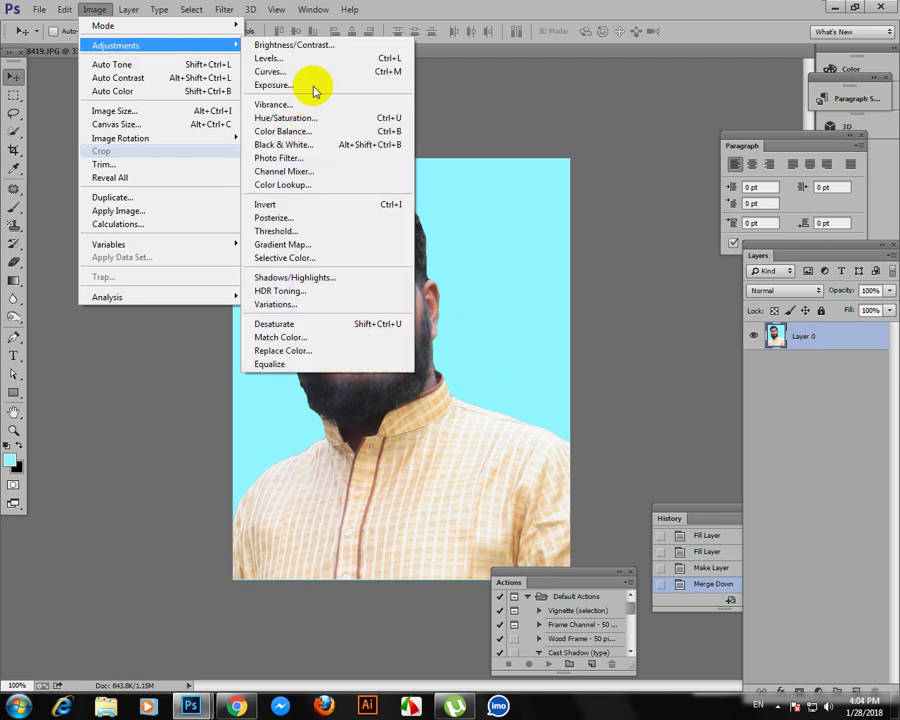
left_click(304, 75)
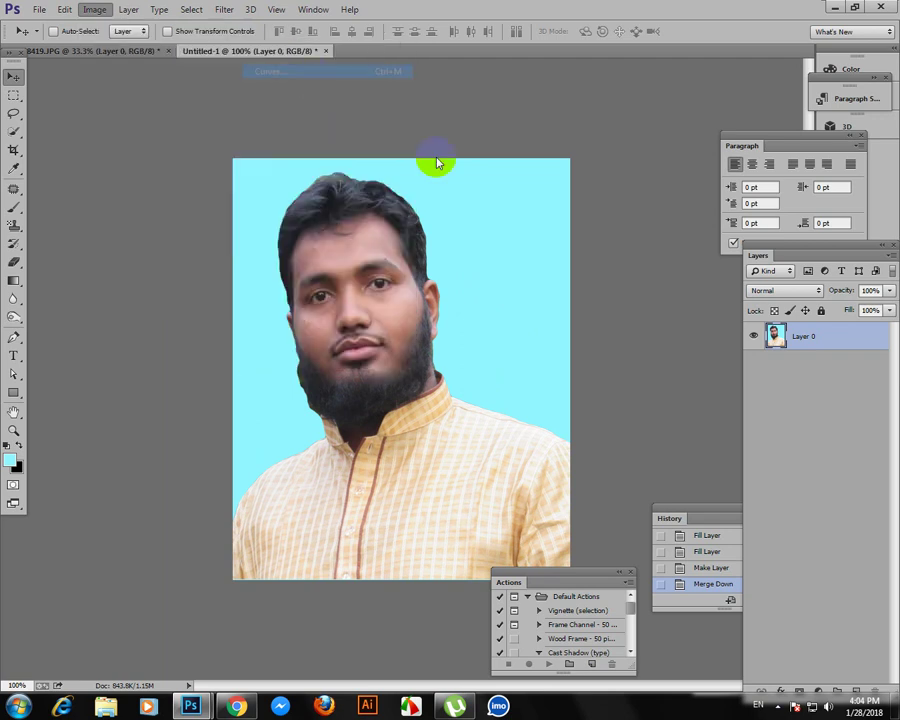
left_click_drag(618, 415, 608, 411)
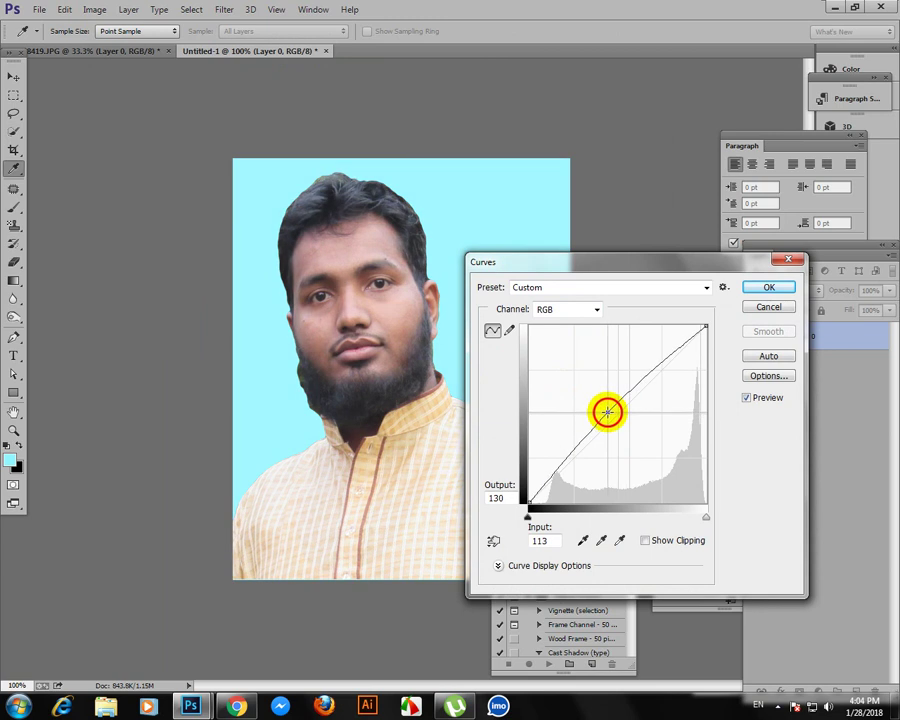
left_click(769, 288)
left_click(96, 11)
left_click(115, 45)
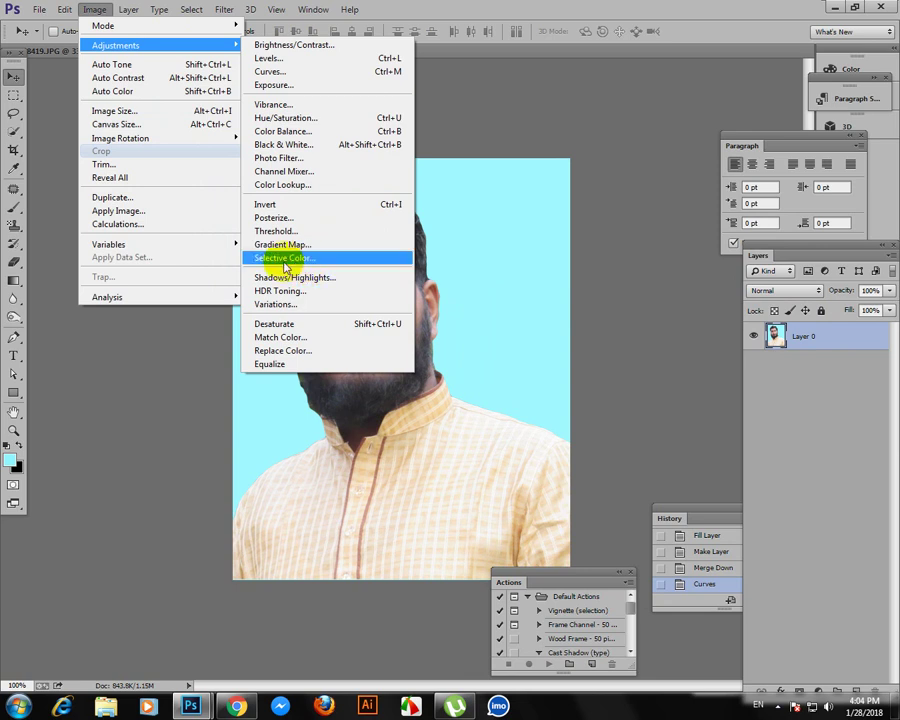
- In Selective Color, adjust the Blacks: cyan +12%, slight yellow, black +9
left_click(285, 259)
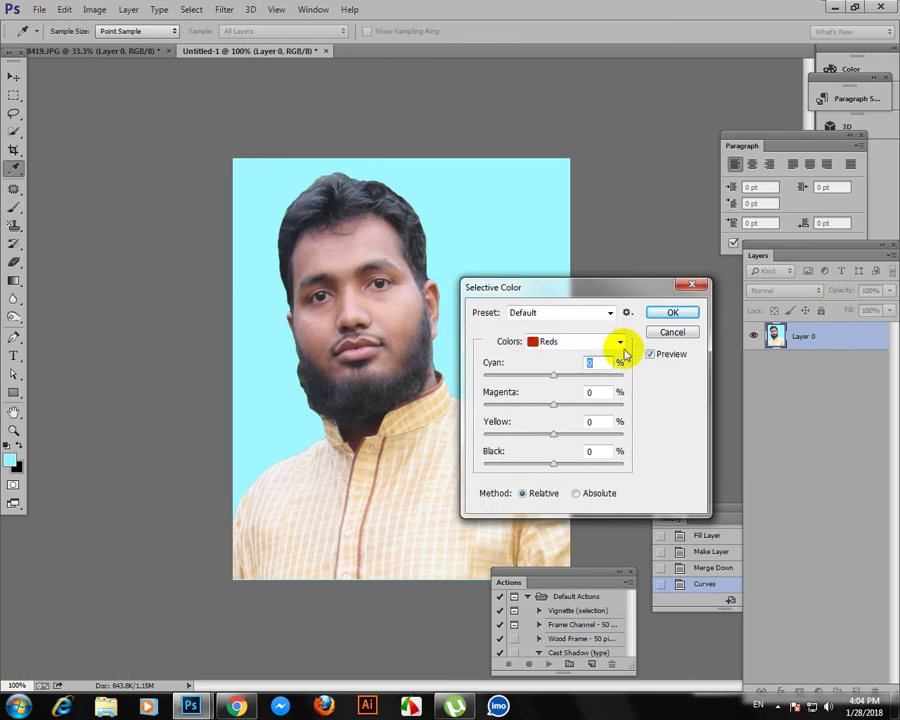
left_click(620, 344)
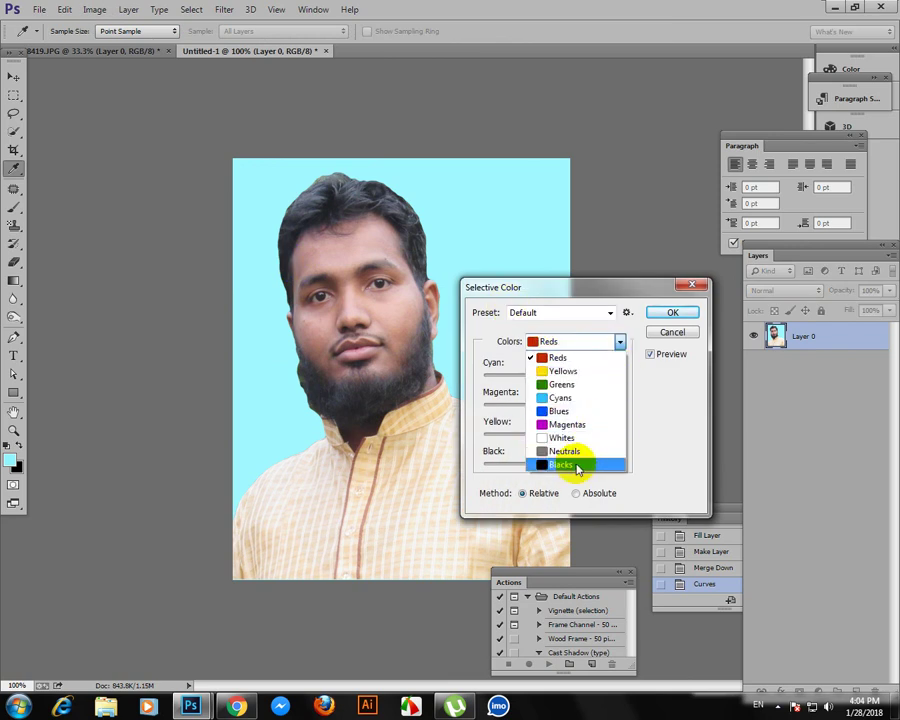
left_click(576, 466)
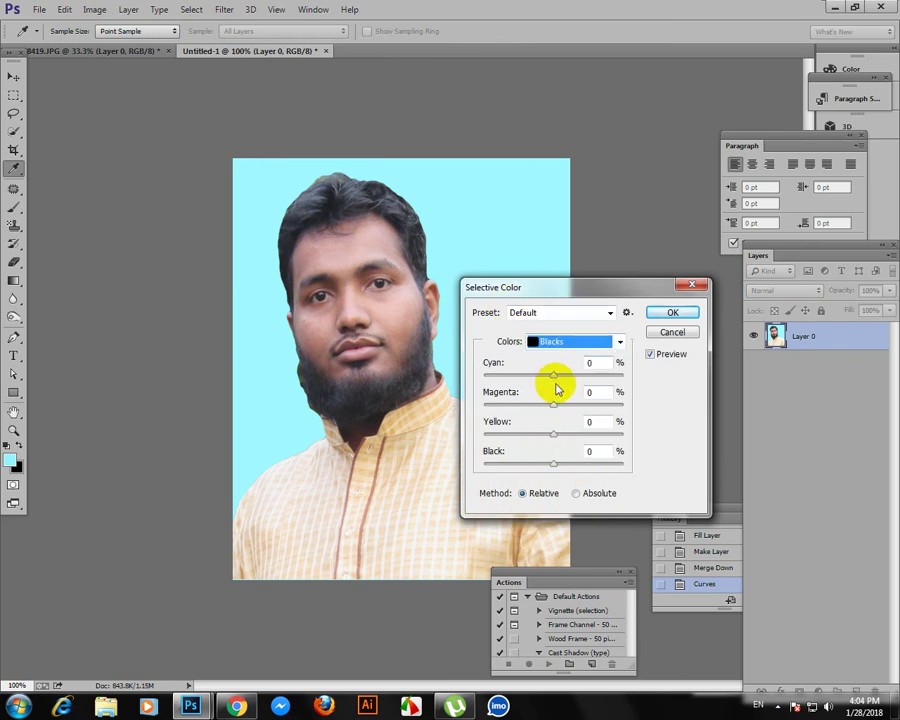
mouse_move(557, 382)
left_mouse_down()
mouse_move(541, 381)
mouse_move(573, 380)
left_mouse_up()
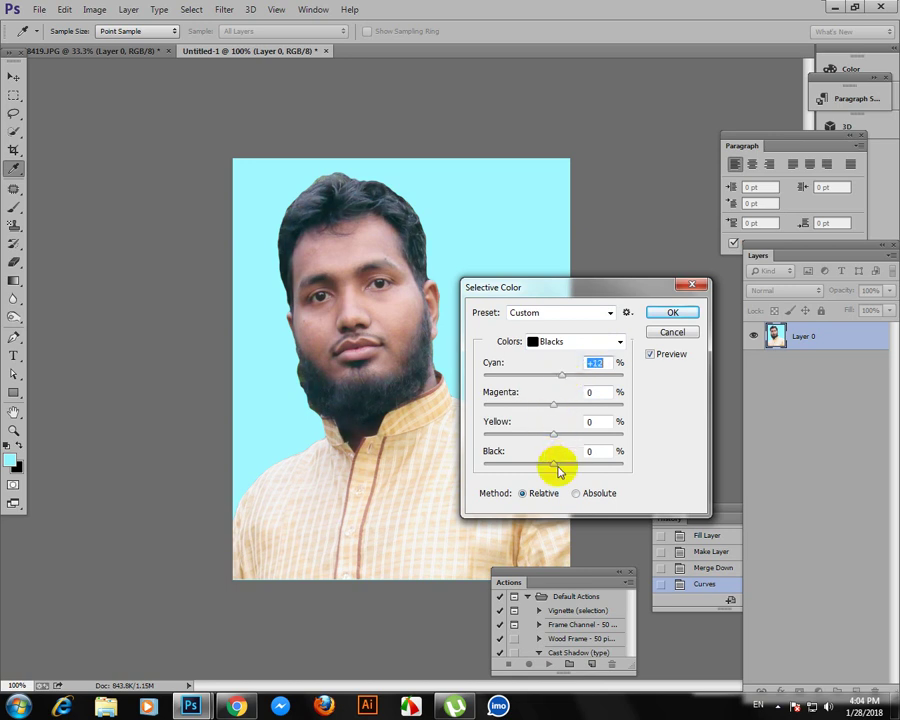
left_click_drag(557, 466, 572, 466)
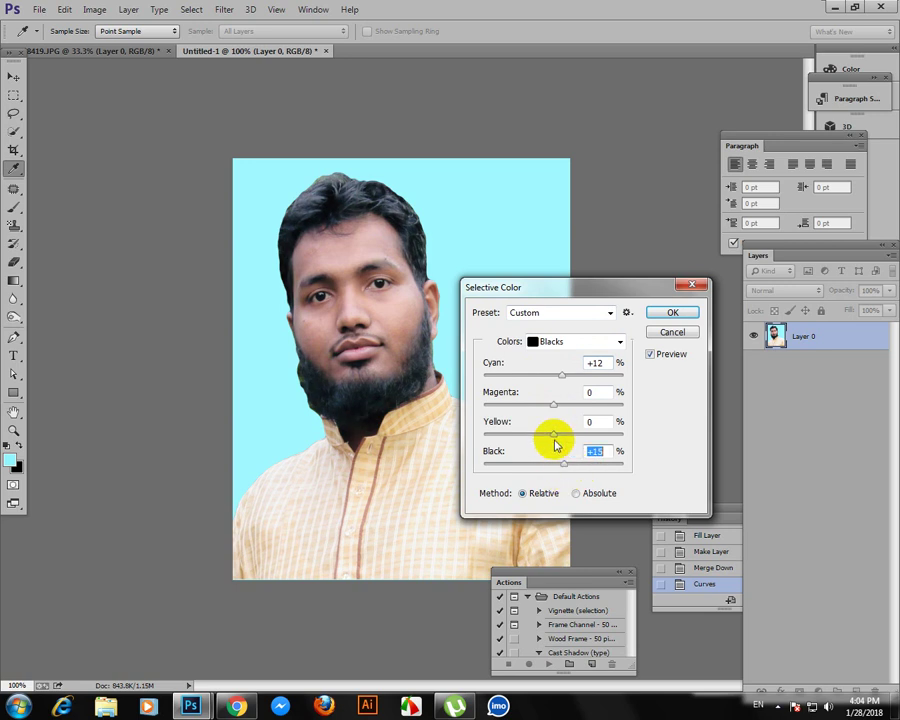
mouse_move(557, 437)
left_mouse_down()
mouse_move(583, 438)
mouse_move(526, 433)
mouse_move(566, 443)
mouse_move(558, 443)
left_mouse_up()
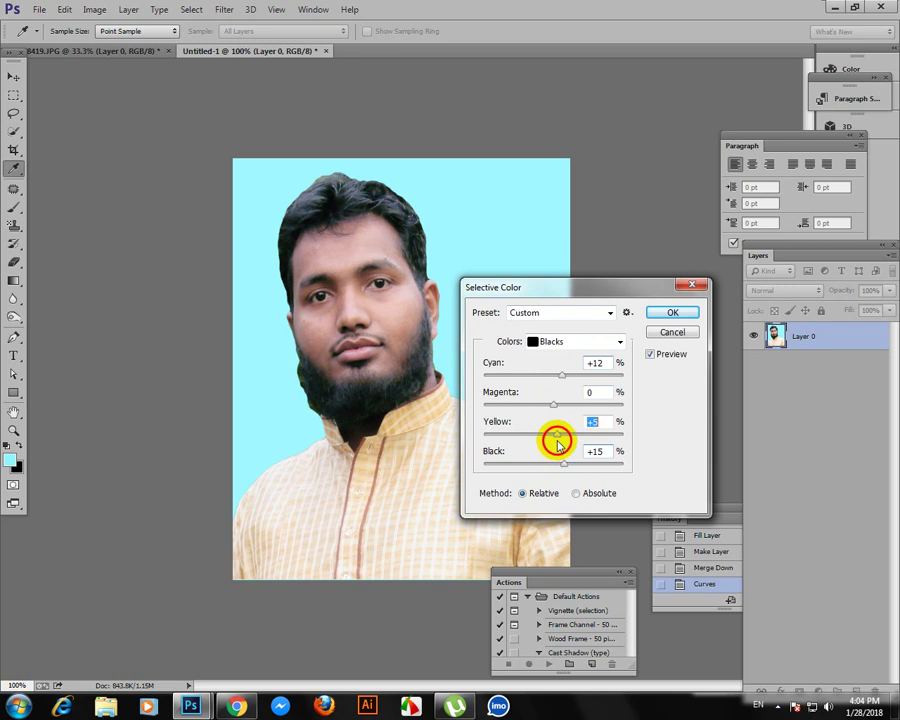
mouse_move(553, 404)
left_mouse_down()
mouse_move(575, 408)
mouse_move(545, 404)
left_mouse_up()
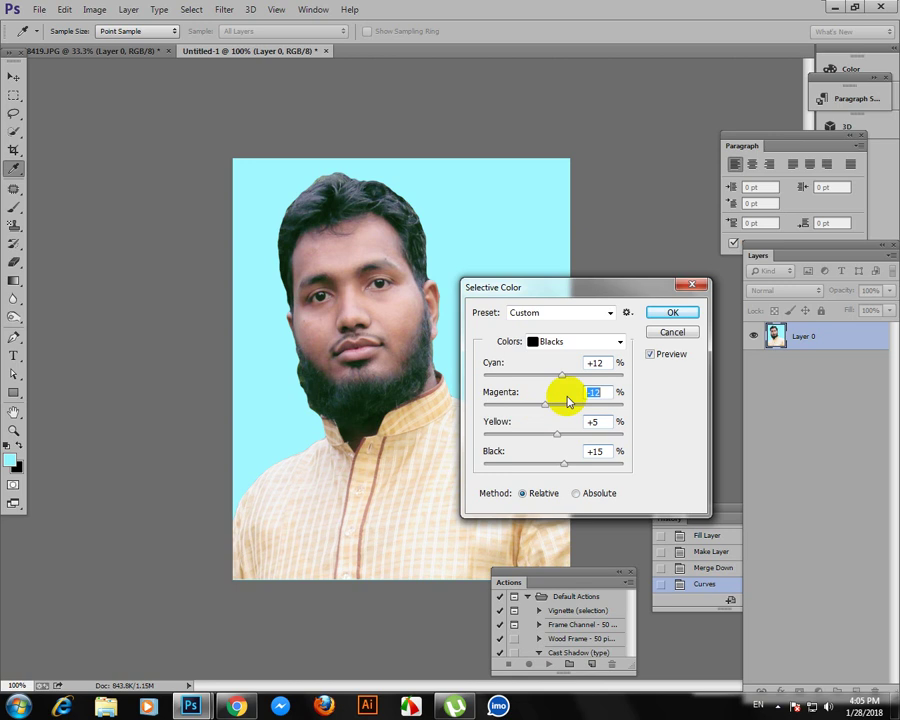
left_click(553, 404)
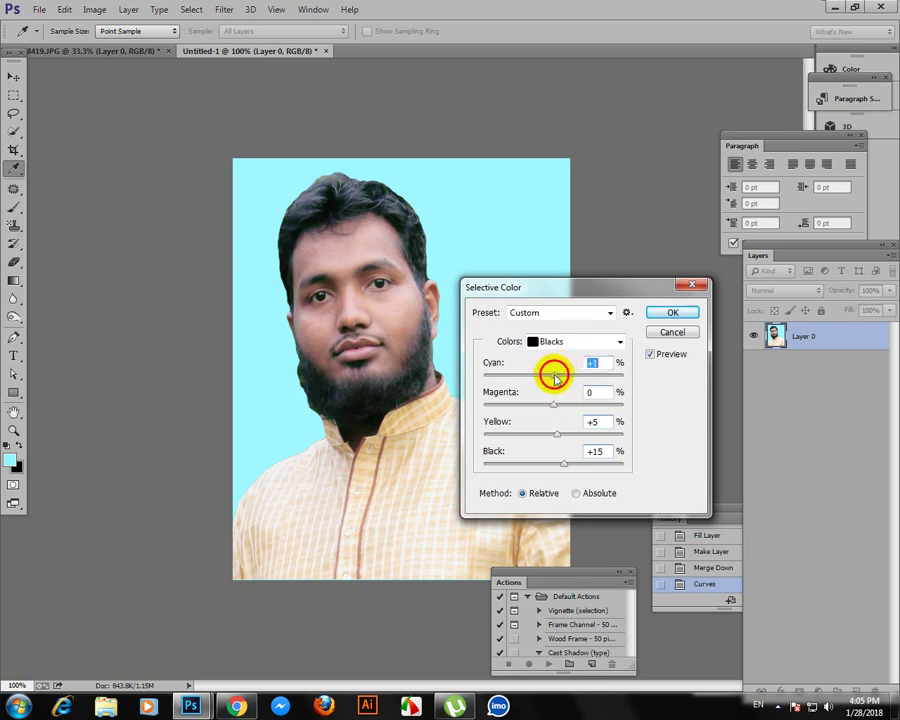
left_click_drag(563, 467, 560, 468)
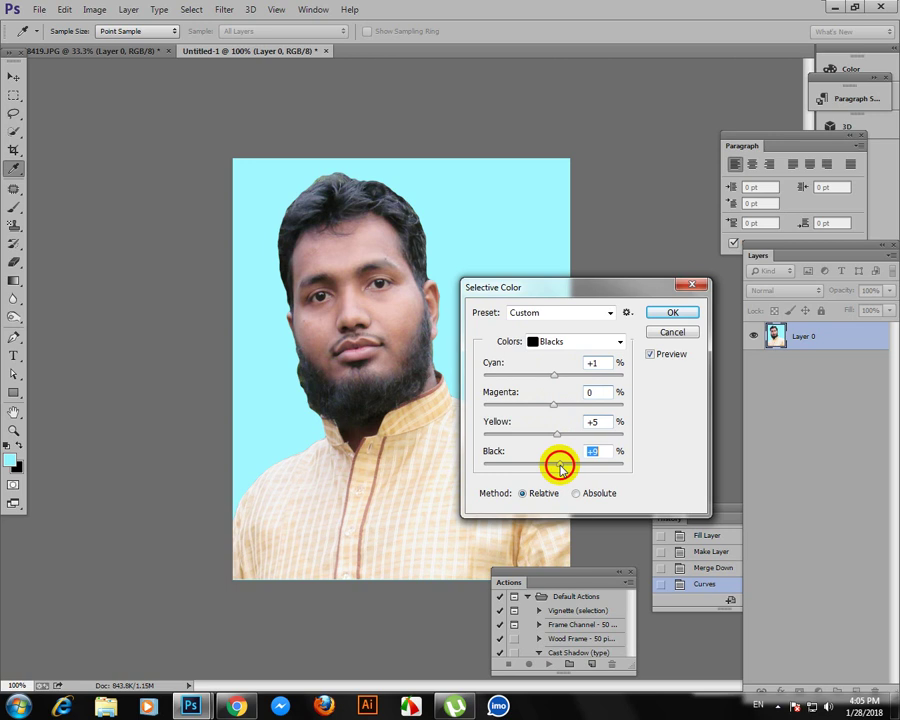
left_click(607, 314)
left_click(605, 314)
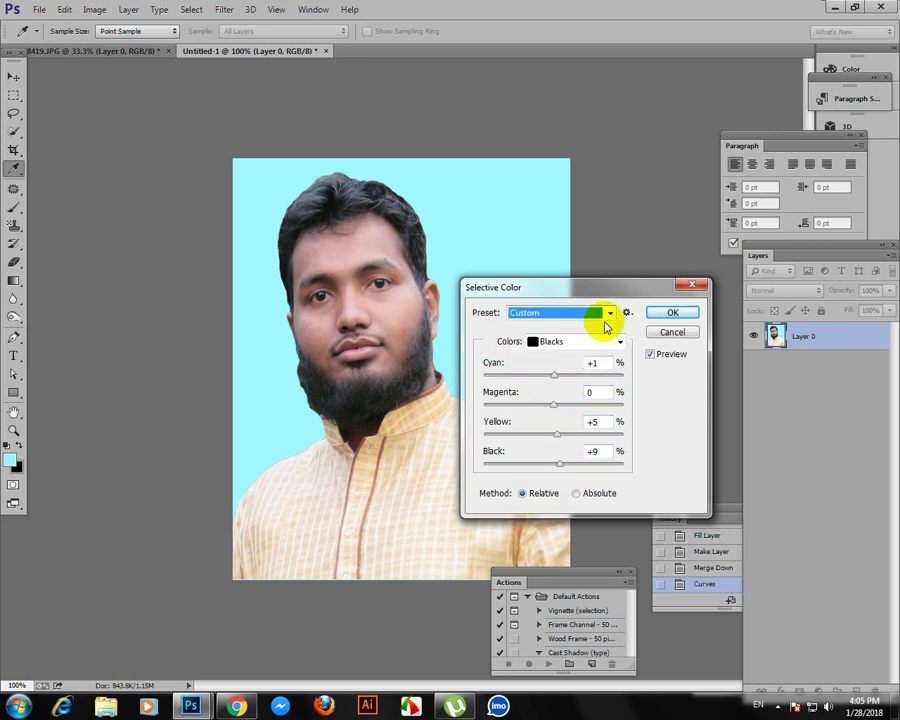
- Set Selective Color Yellows to Cyan +92% and Black +100% and apply it
left_click(617, 342)
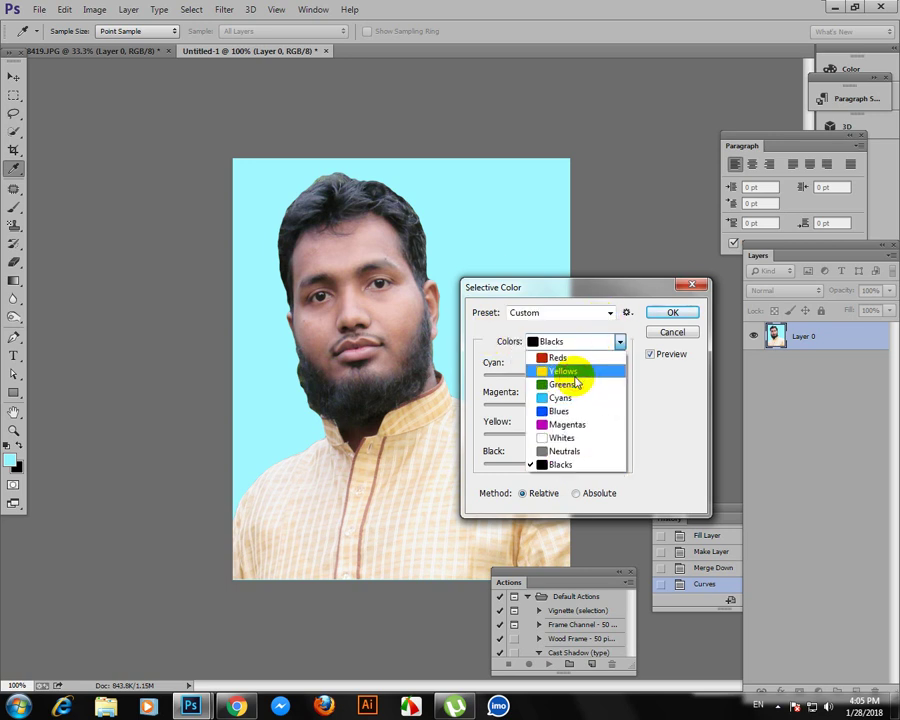
left_click(576, 368)
left_click_drag(553, 374, 617, 375)
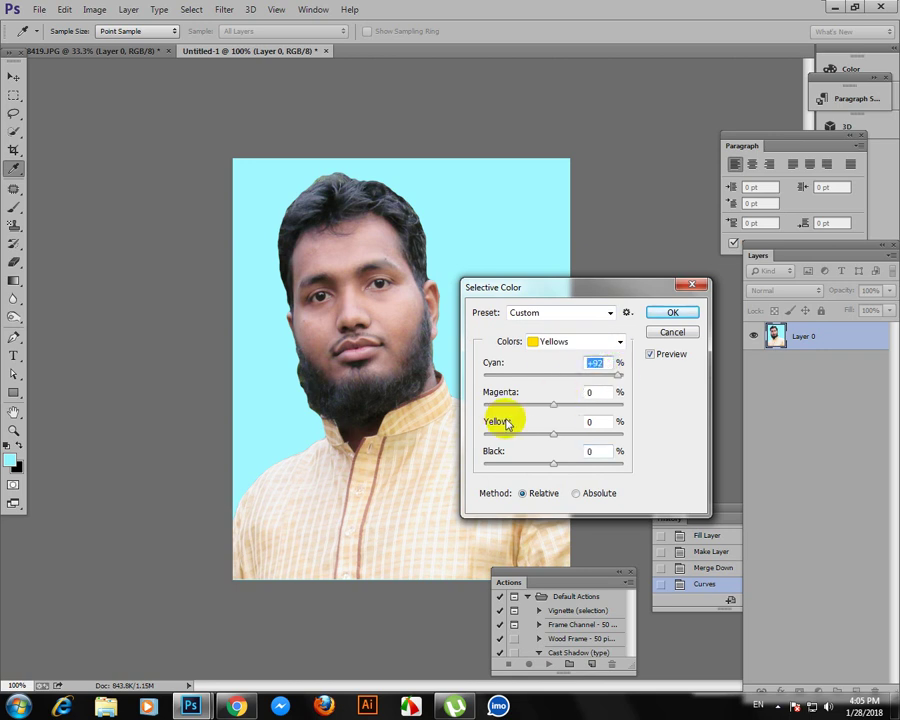
left_click_drag(555, 465, 636, 464)
left_click(680, 323)
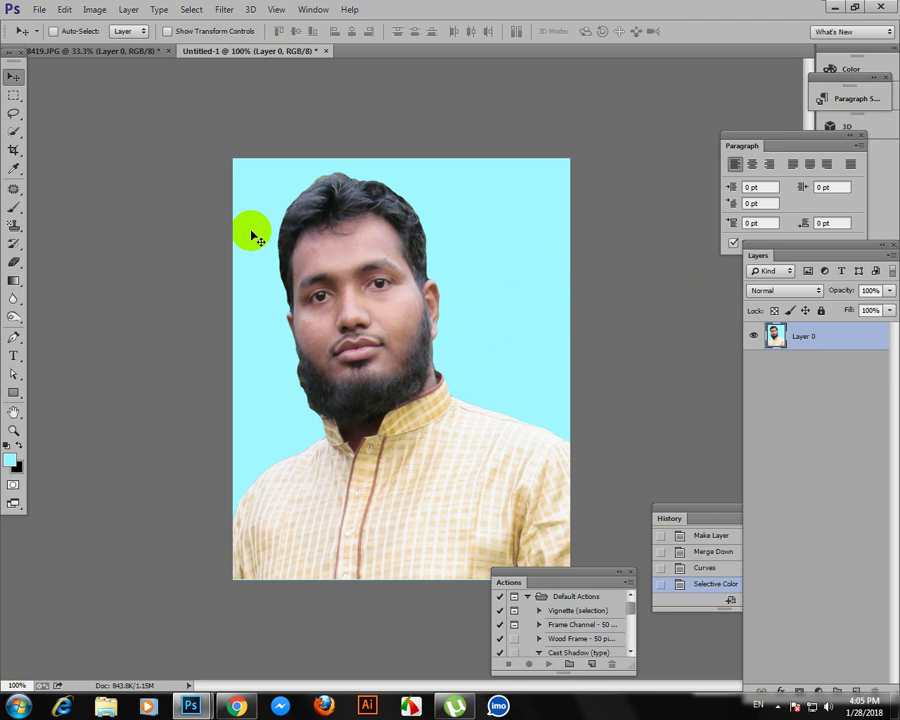
left_click(110, 124)
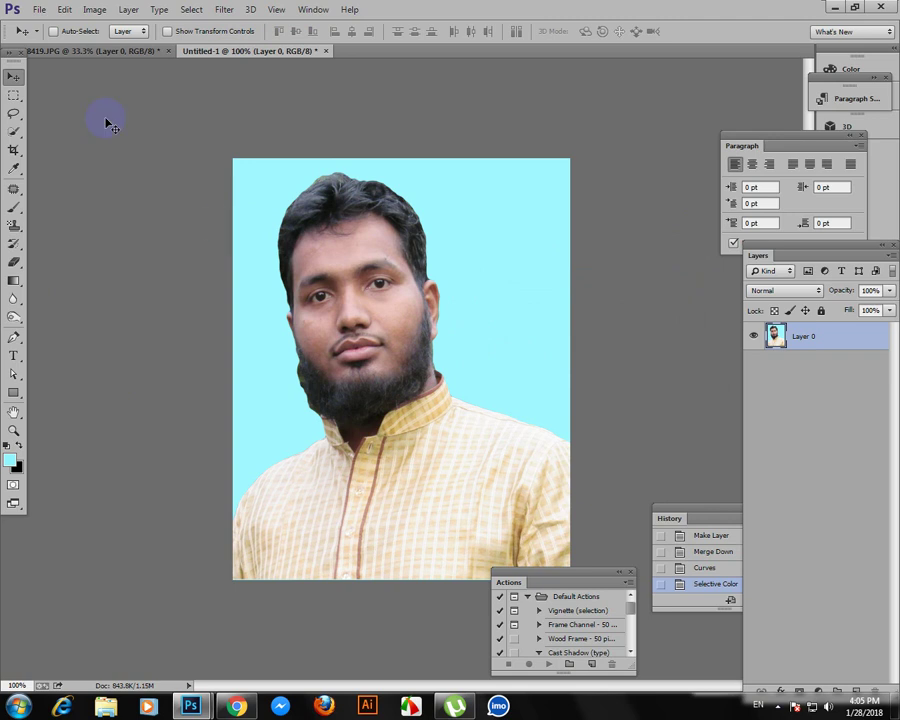
left_click(36, 10)
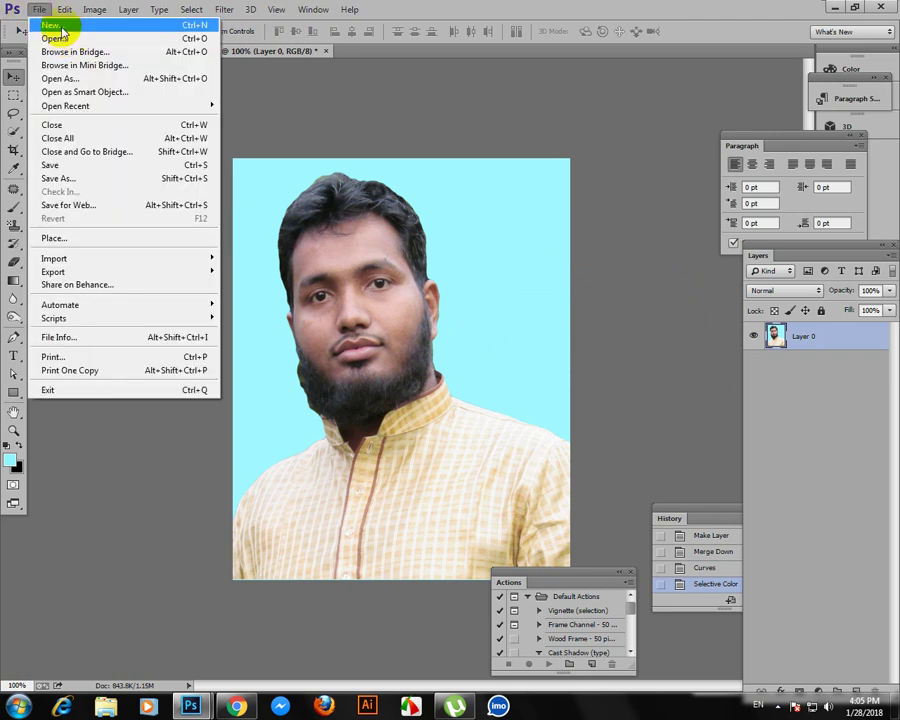
left_click(80, 178)
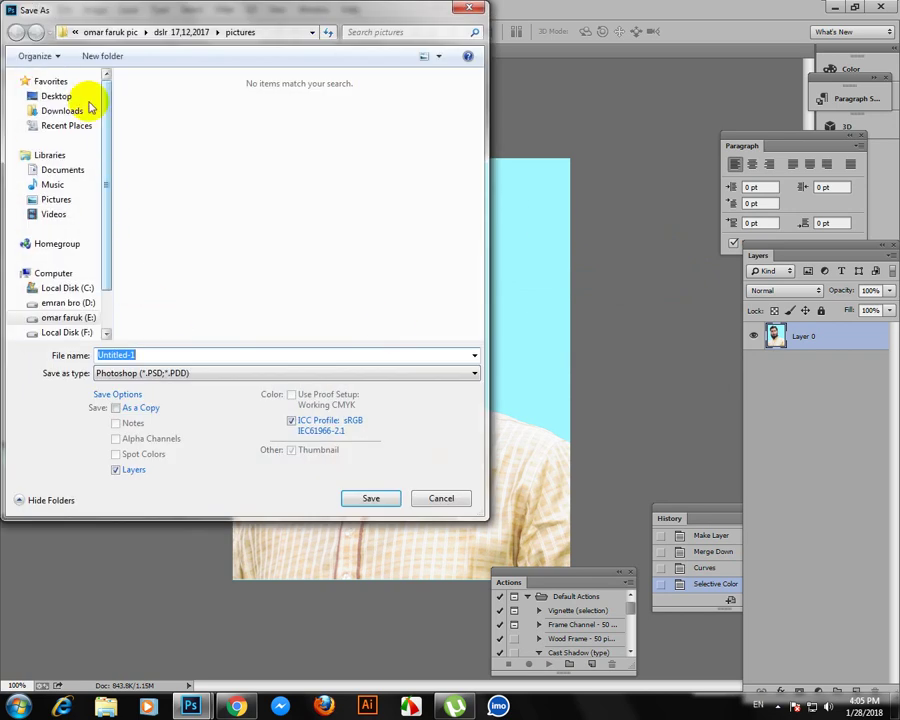
left_click(60, 97)
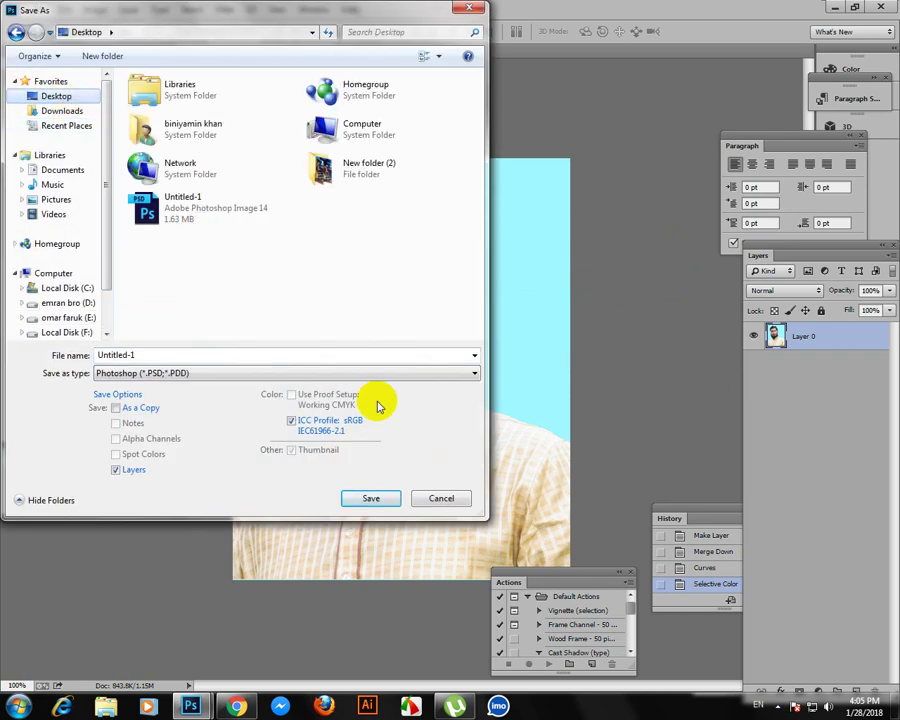
left_click(225, 377)
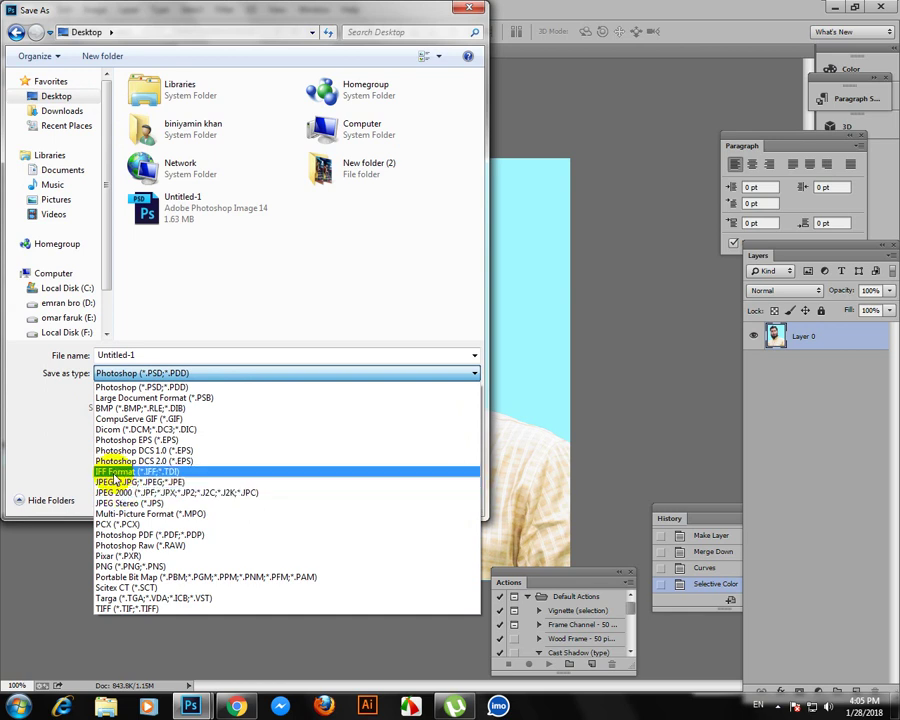
left_click(130, 482)
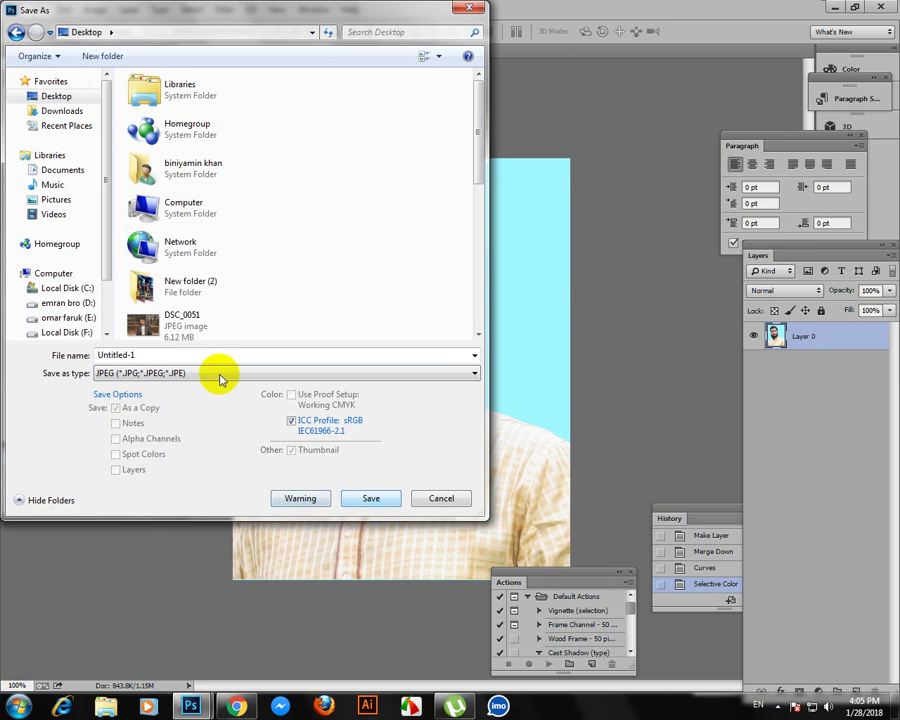
double_click(175, 353)
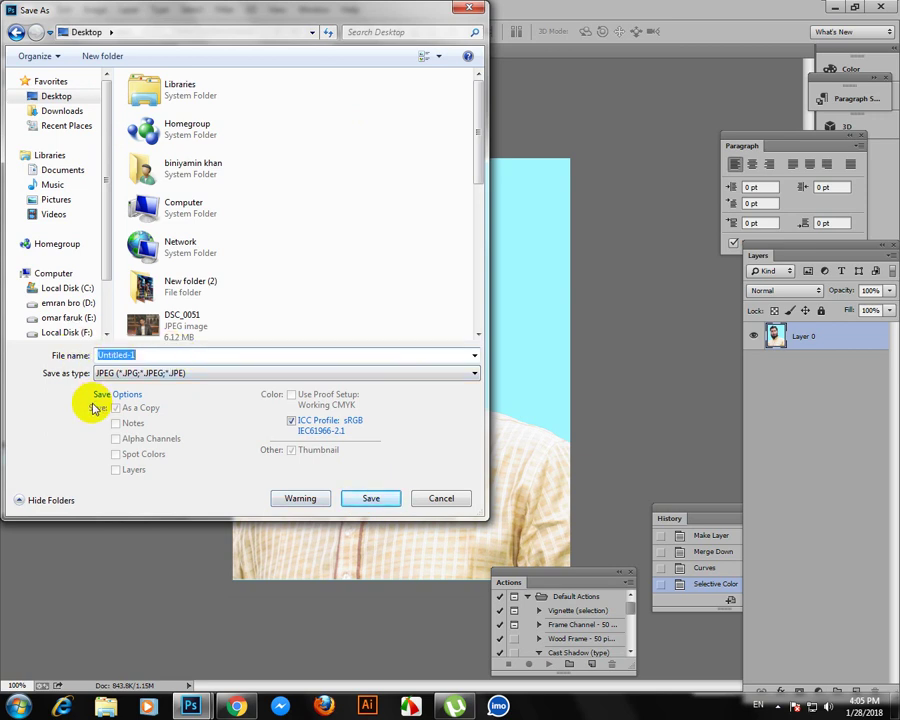
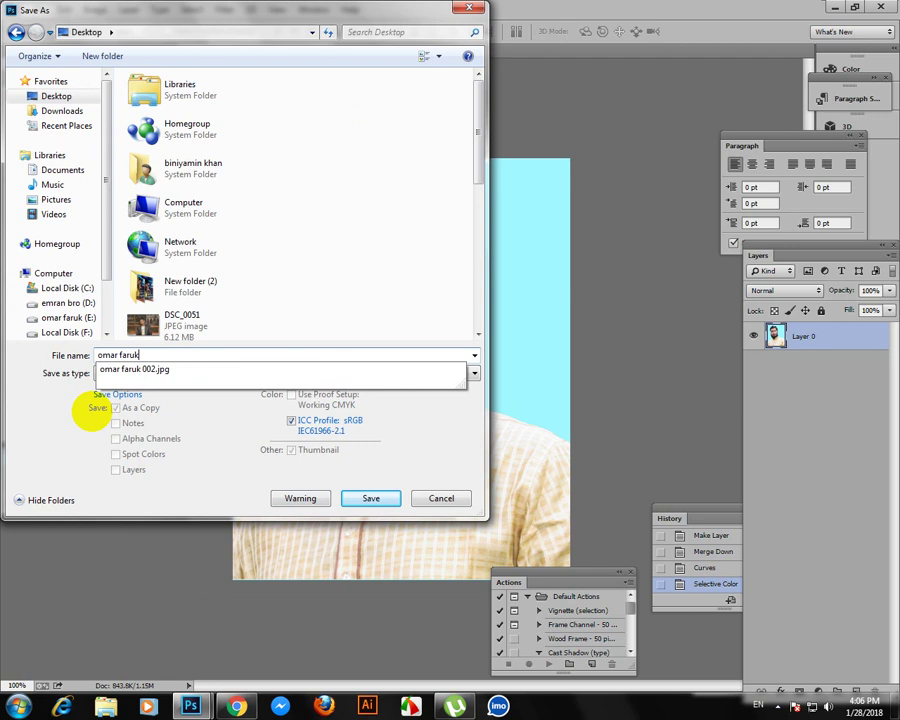
left_click(369, 498)
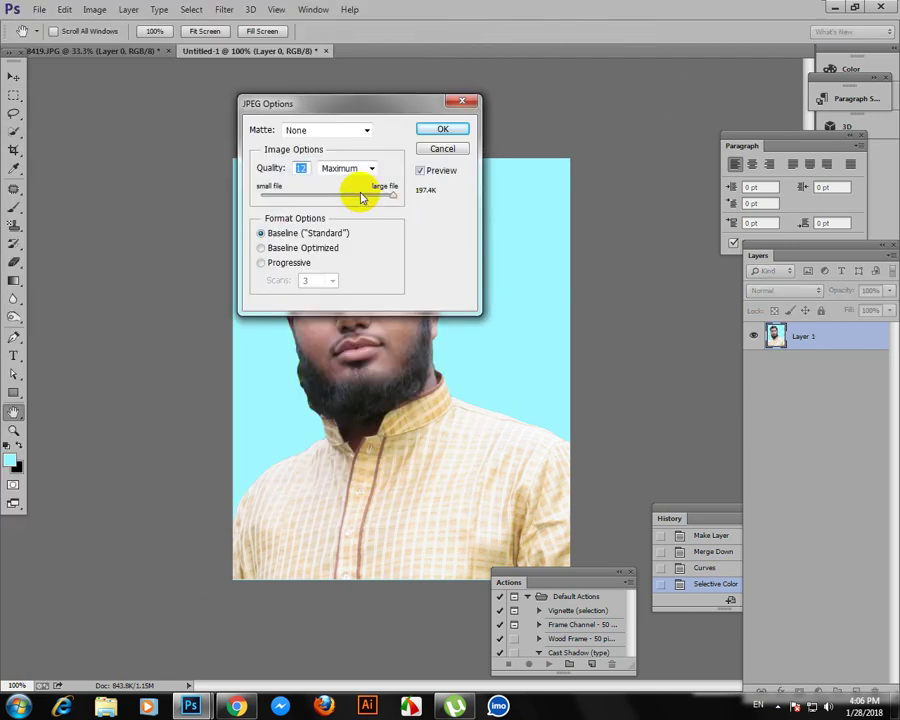
left_click(443, 131)
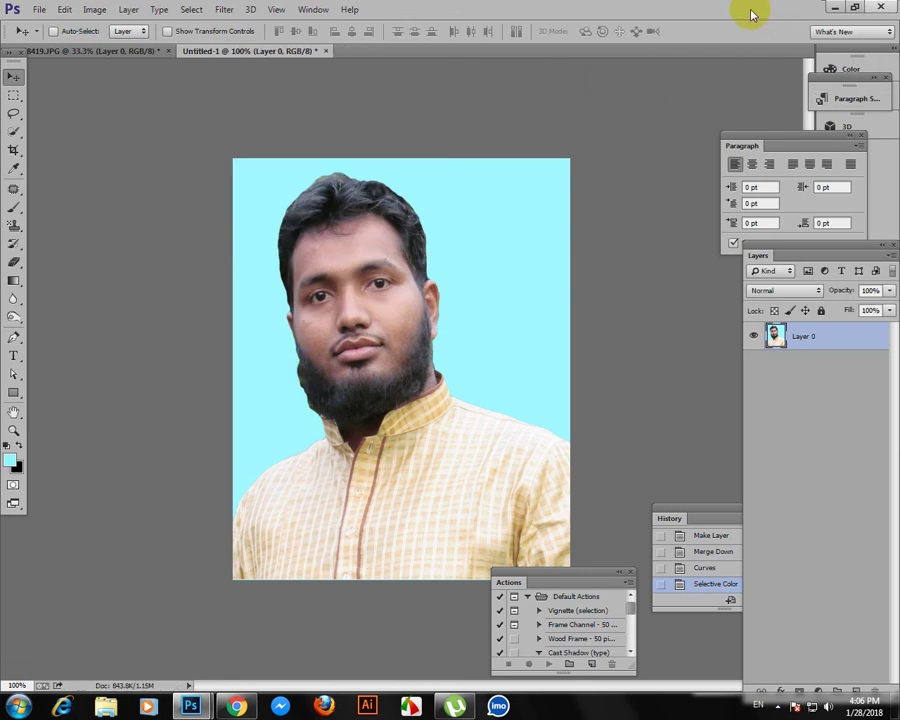
- Minimise Photoshop and open the saved portrait JPEG from the desktop in Photo Viewer
left_click(836, 11)
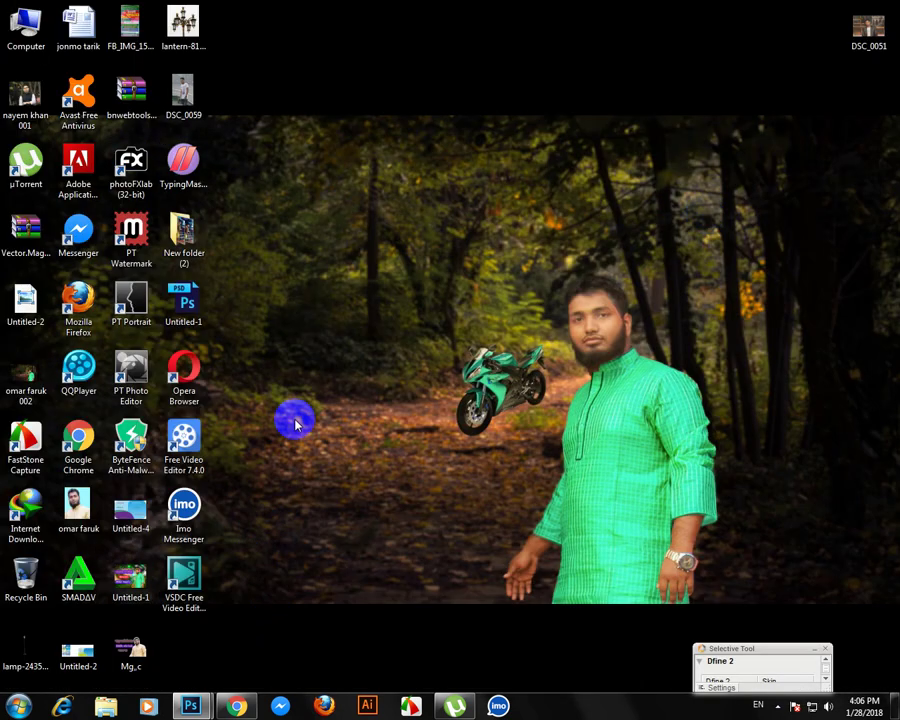
left_click(66, 518)
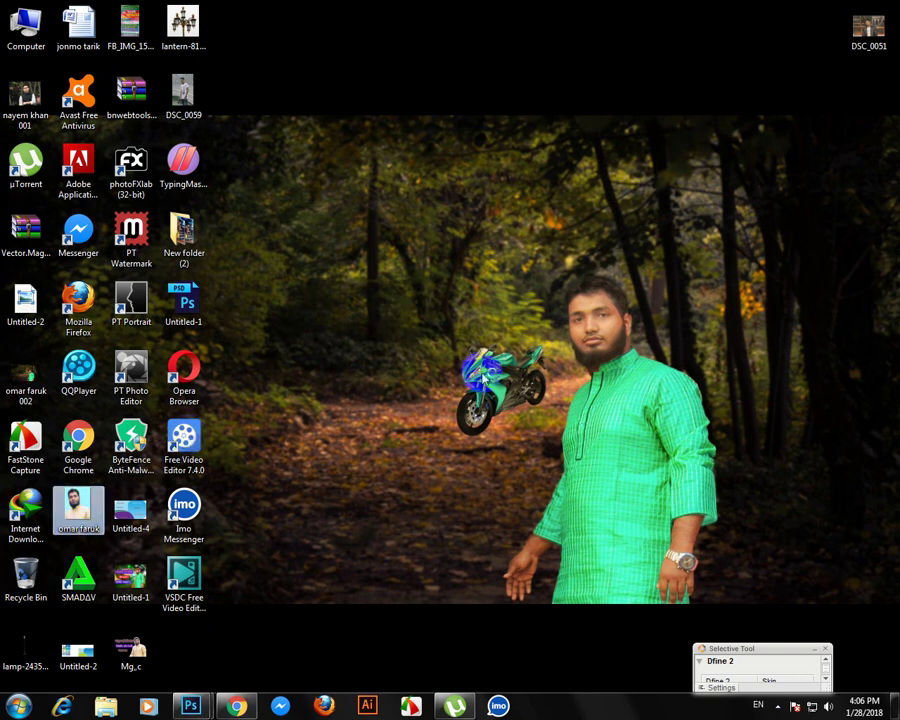
double_click(88, 525)
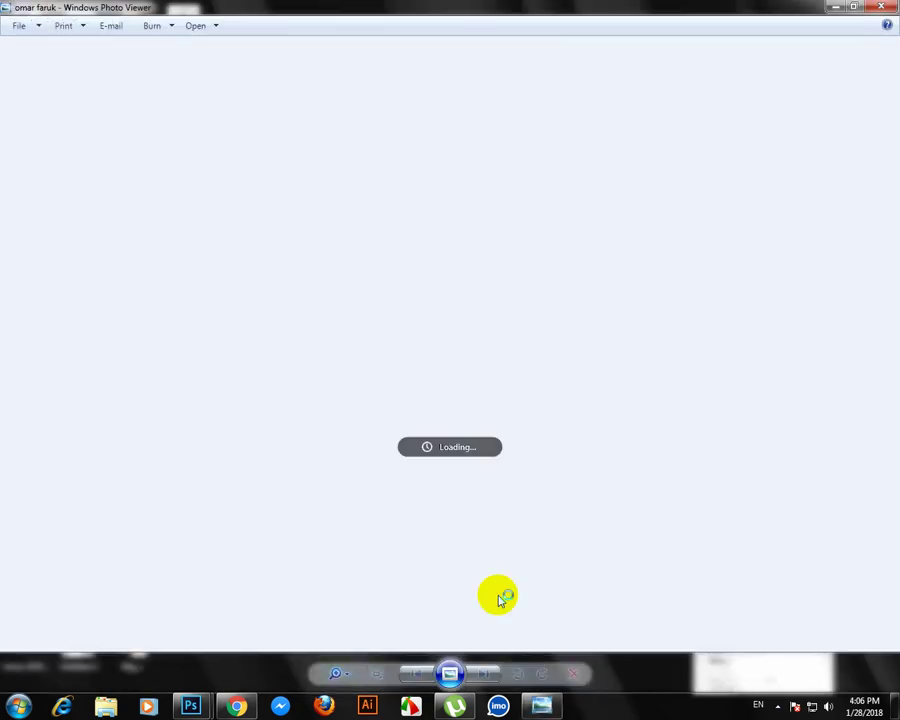
- Zoom in to check the hair, eyes and nose, then close Photo Viewer
scroll(480, 300, "up", 2)
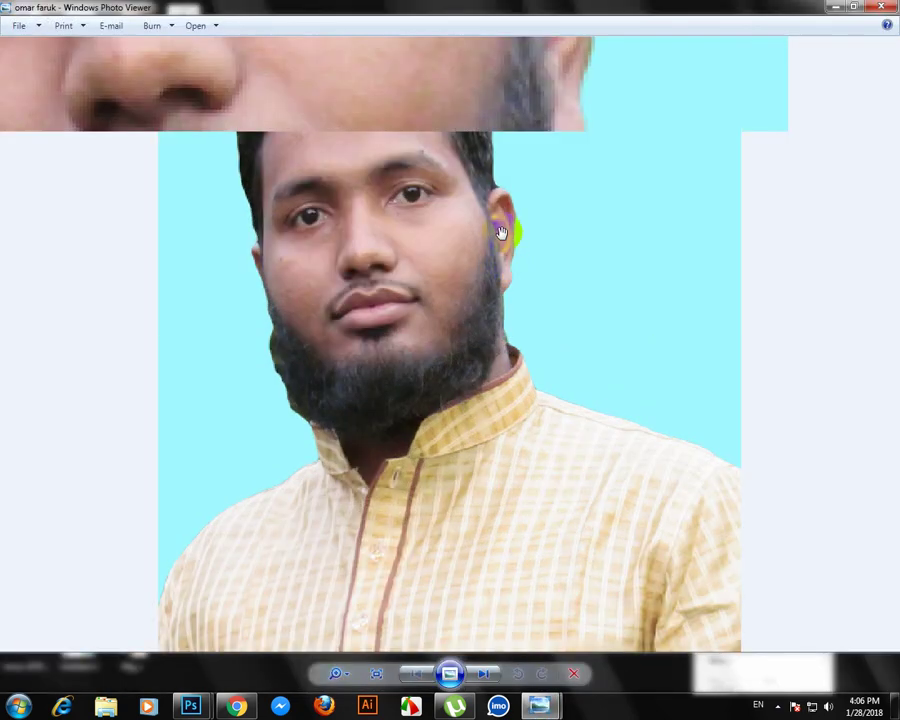
mouse_move(441, 157)
left_mouse_down()
mouse_move(420, 412)
mouse_move(484, 600)
left_mouse_up()
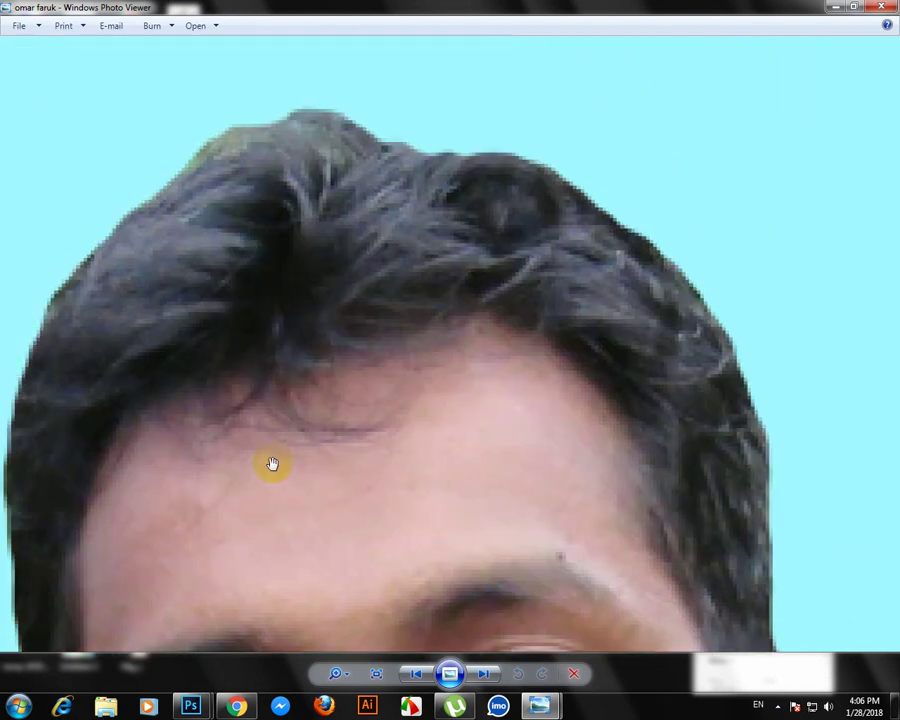
left_click_drag(420, 184, 480, 94)
left_click_drag(267, 613, 447, 347)
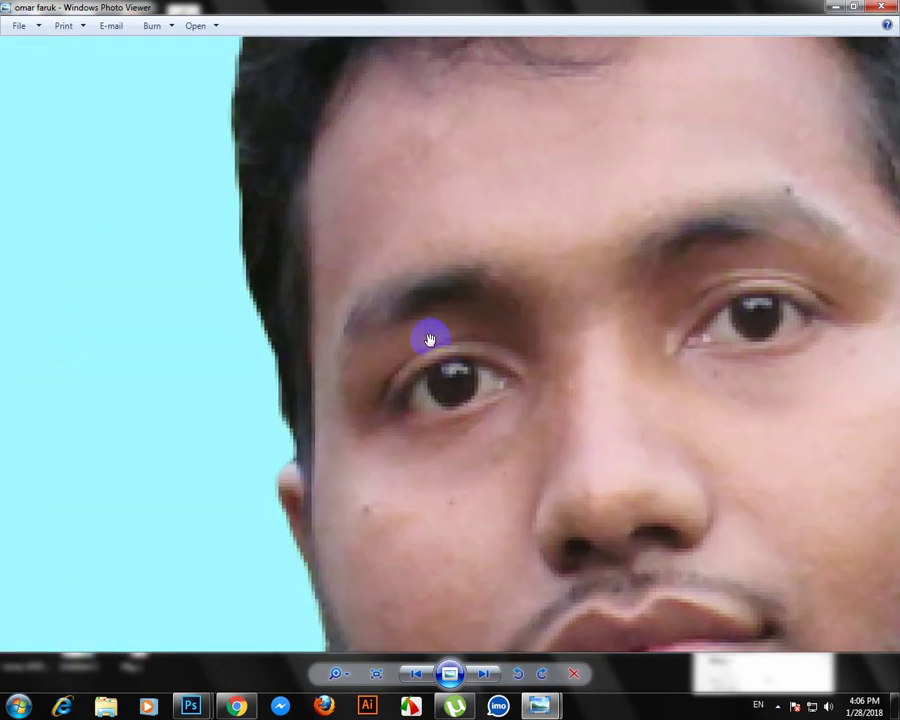
scroll(425, 350, "down", 3)
scroll(423, 350, "down", 2)
scroll(423, 350, "down", 2)
scroll(425, 352, "down", 2)
scroll(427, 355, "down", 2)
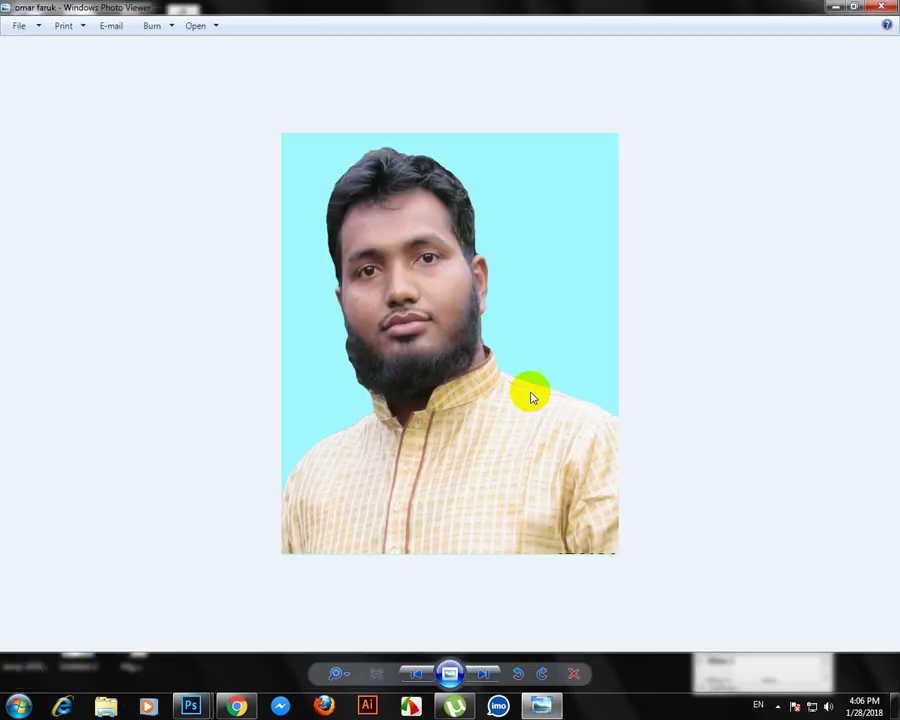
left_click(870, 10)
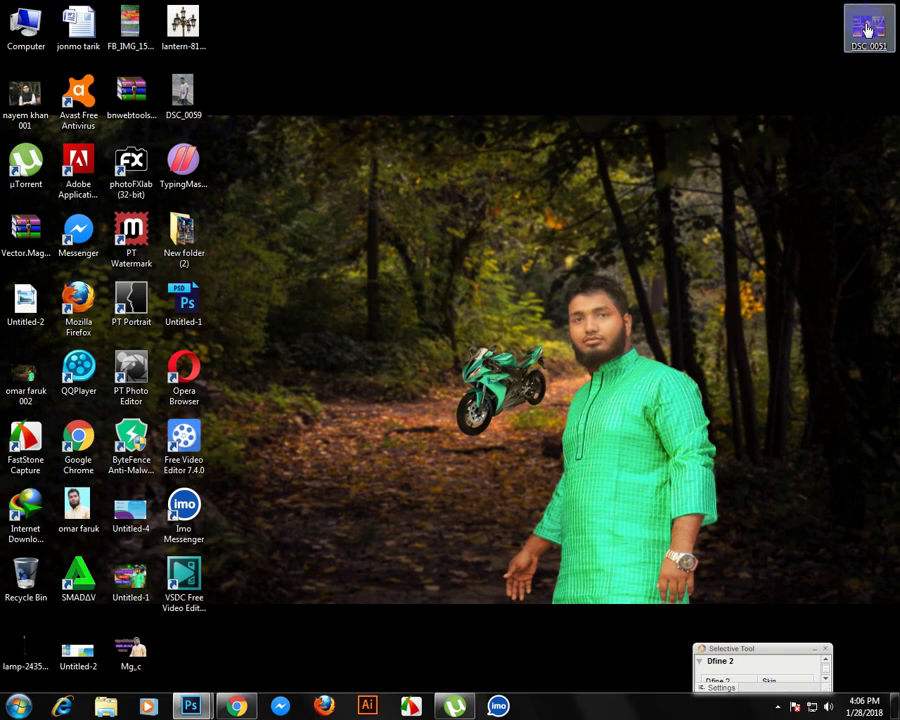
- Restore Photoshop and create a new 0.8 × 1 inch document at 300 pixels/inch
left_click(199, 705)
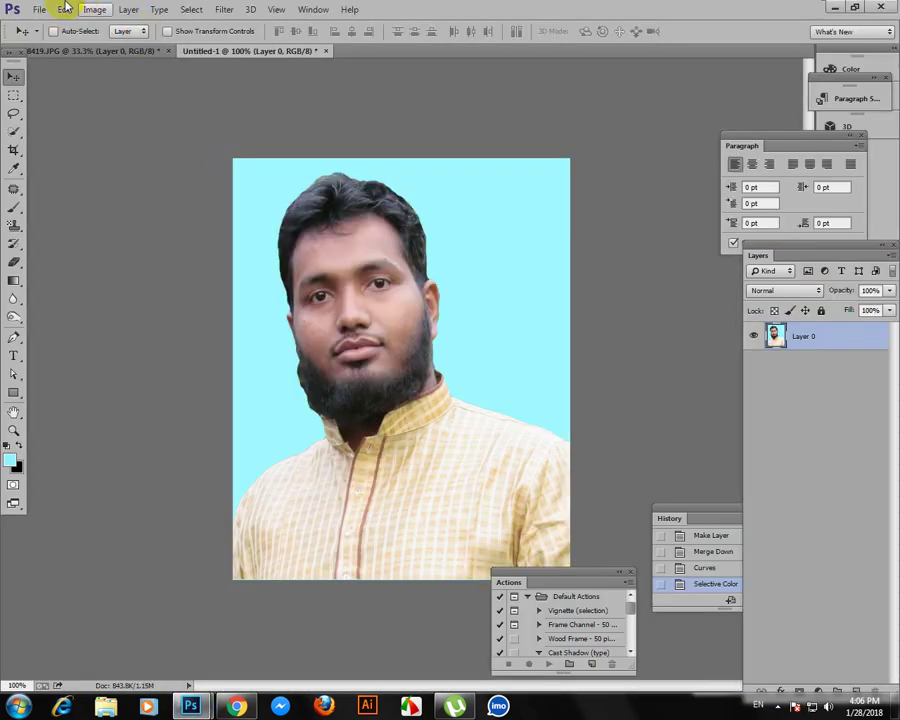
left_click(37, 9)
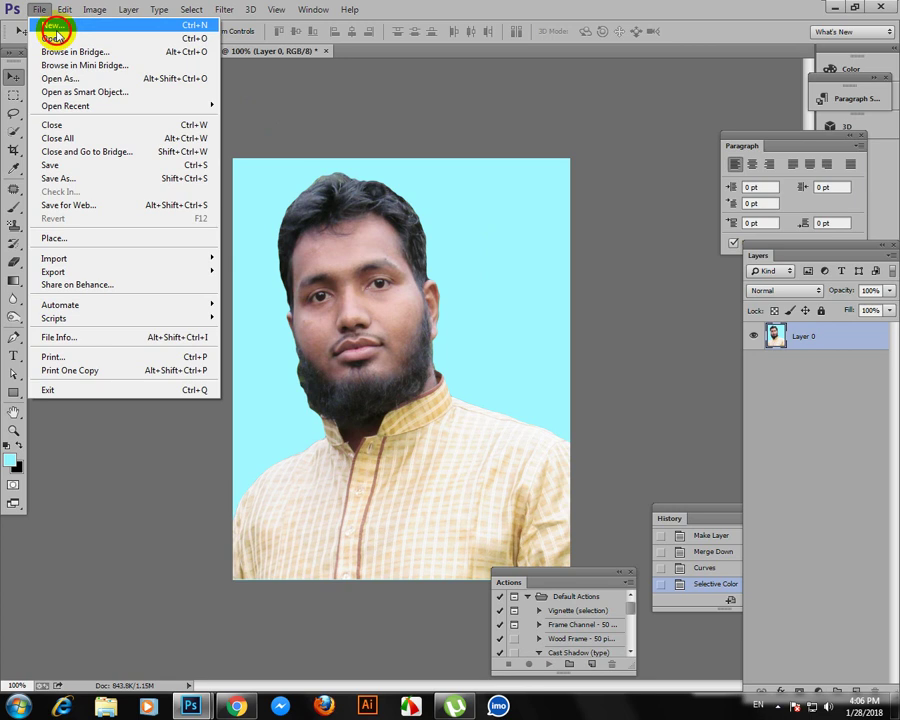
left_click(53, 26)
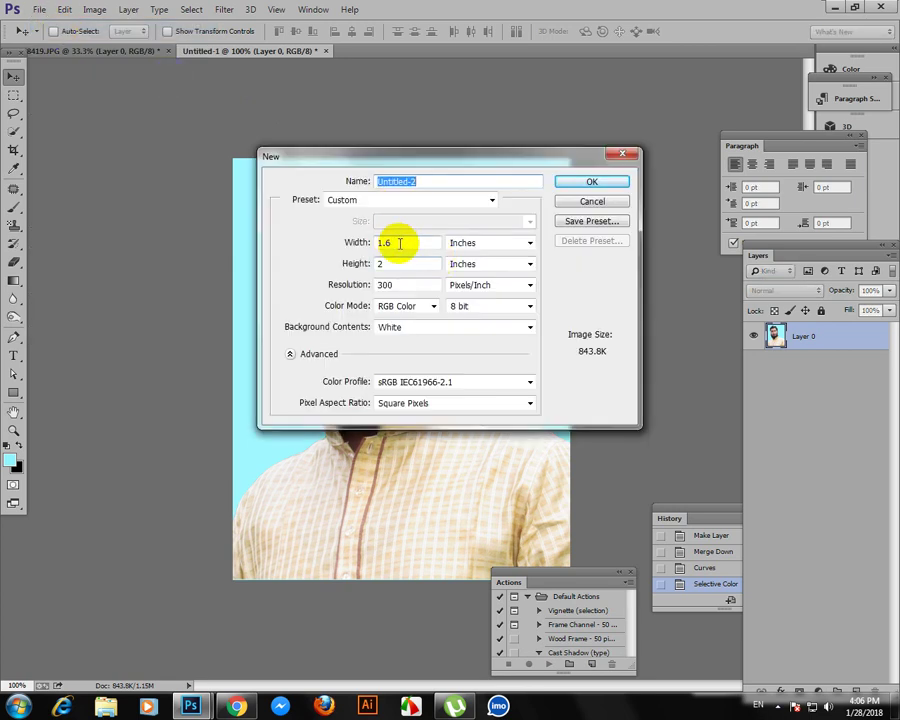
left_click(355, 241)
type(".8")
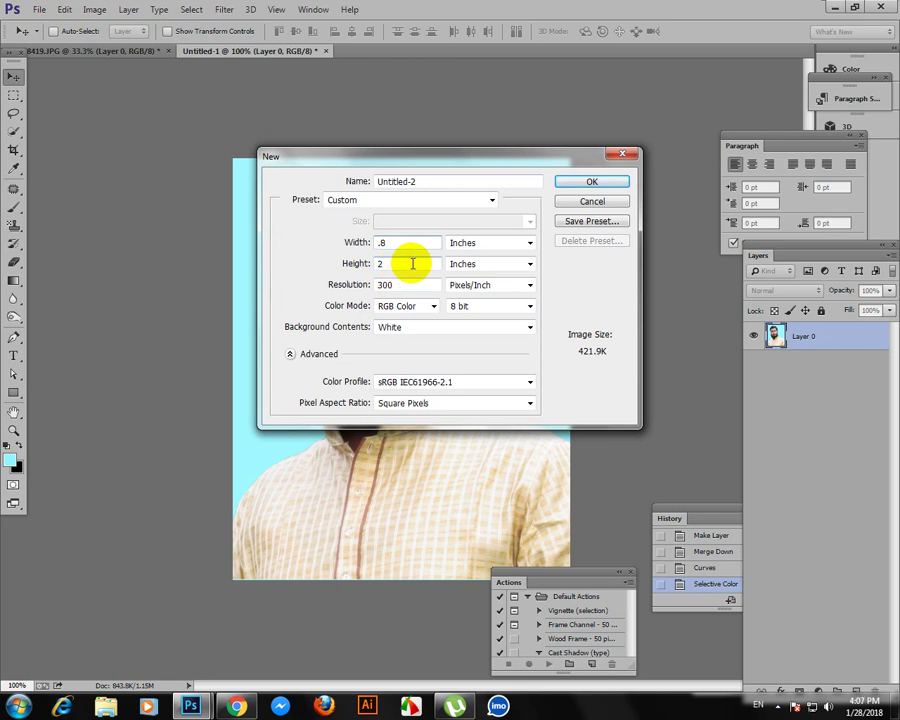
double_click(412, 263)
type("1")
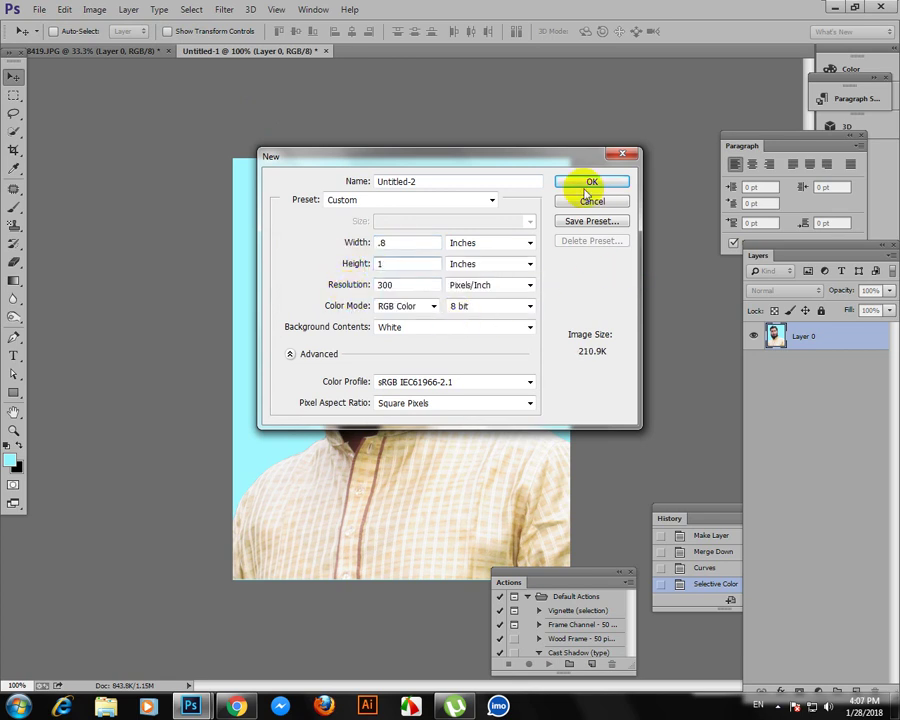
left_click(590, 184)
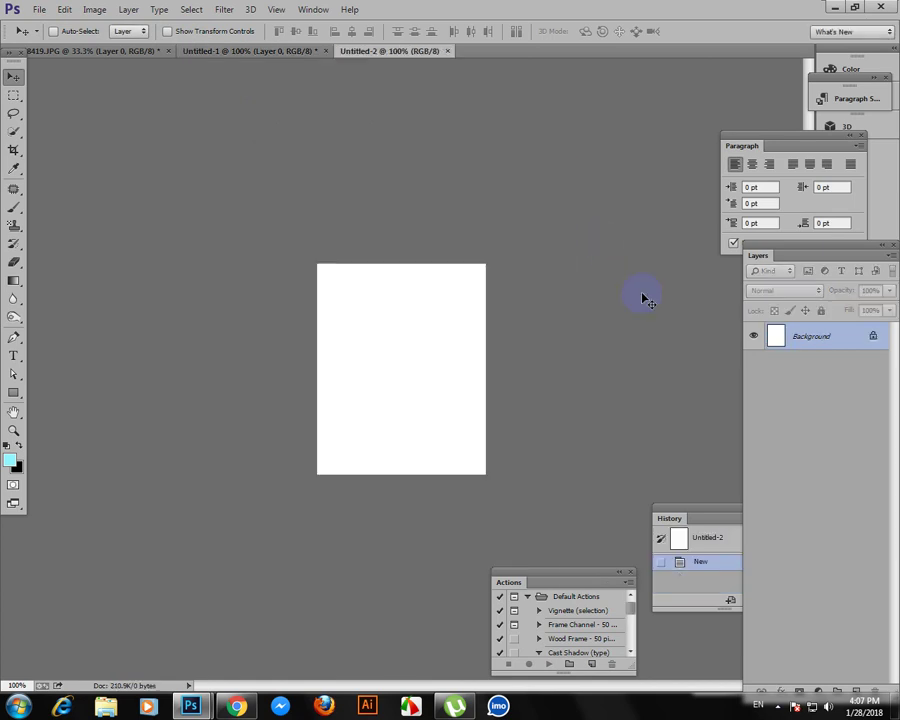
- Drag the cyan portrait into Untitled-2 and begin shrinking it with Free Transform
left_click(226, 52)
left_click_drag(367, 256, 388, 30)
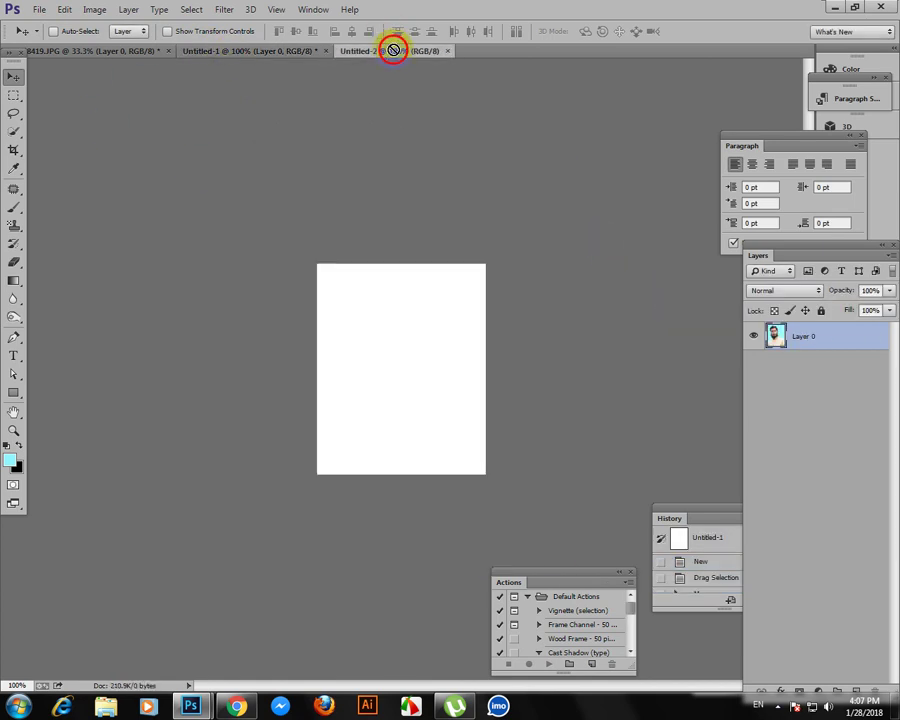
mouse_move(393, 50)
left_mouse_down()
mouse_move(396, 334)
mouse_move(410, 362)
left_mouse_up()
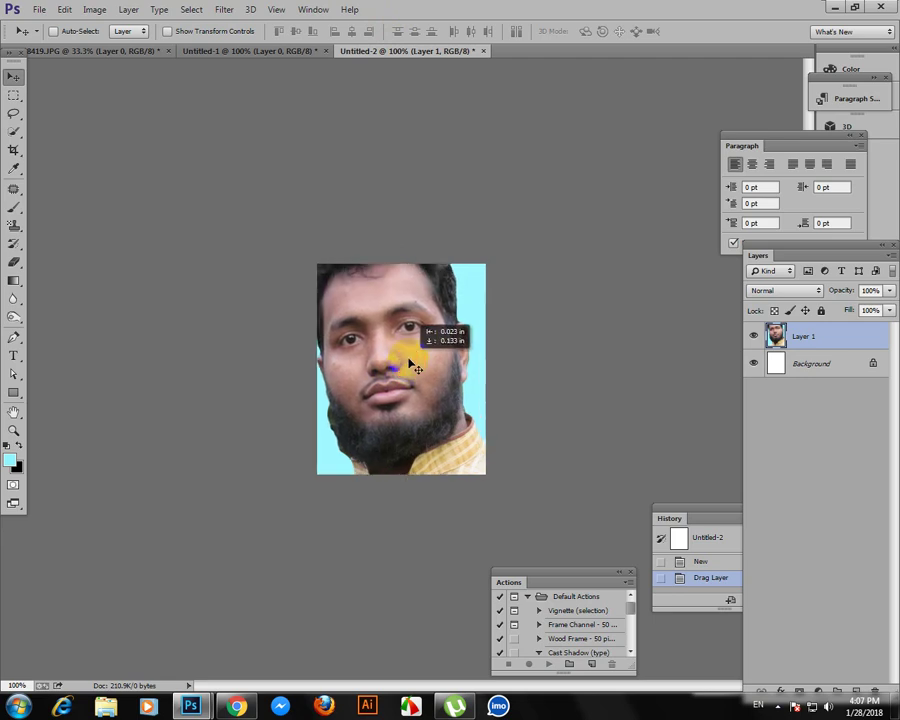
key("ctrl+t")
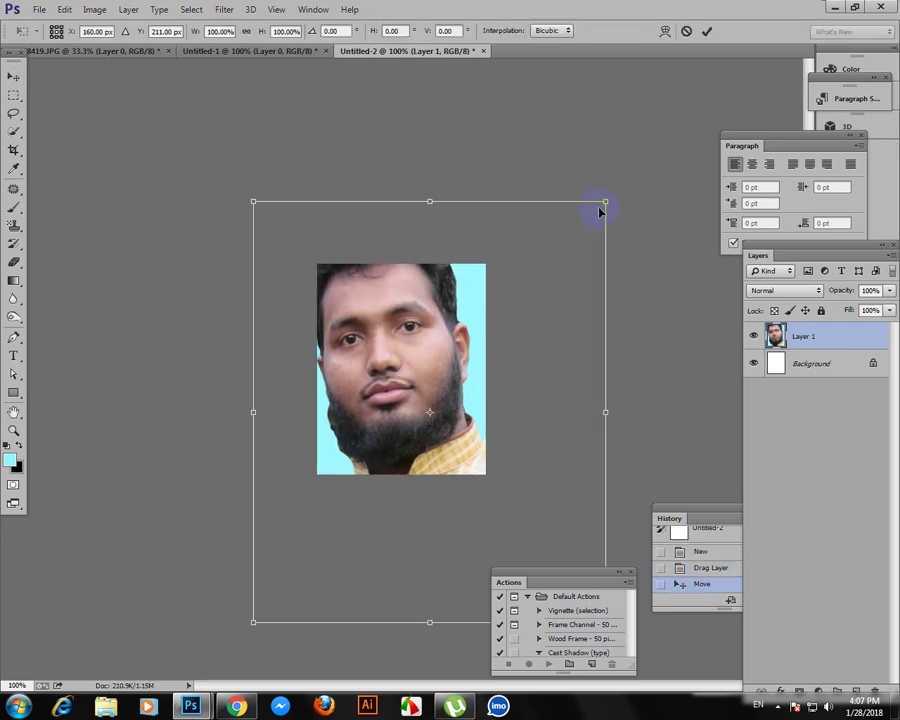
mouse_move(607, 204)
left_mouse_down()
mouse_move(527, 266)
mouse_move(518, 263)
left_mouse_up()
left_click_drag(422, 356, 405, 332)
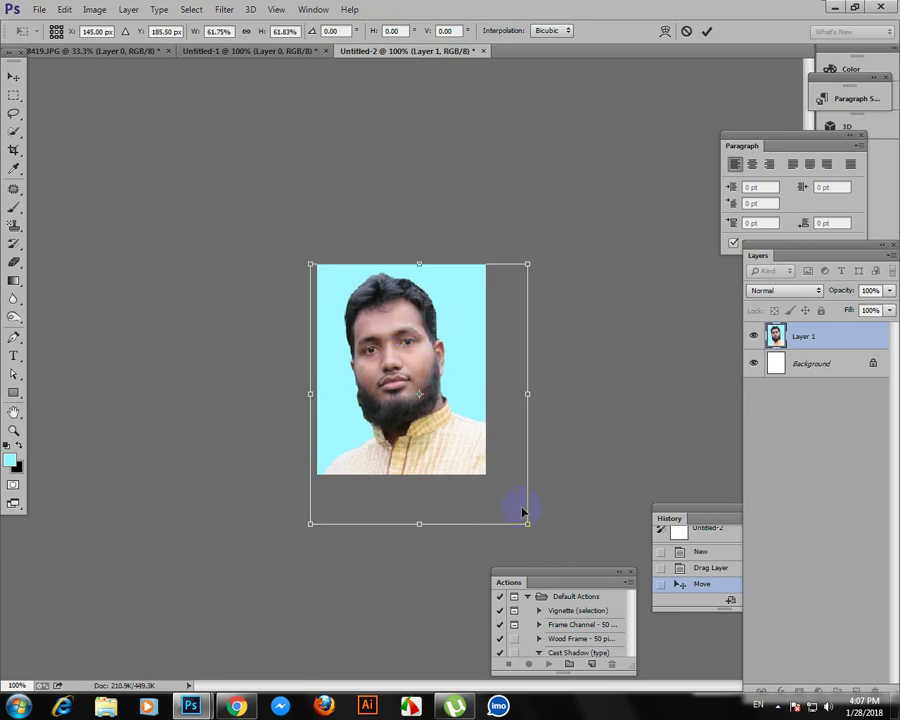
left_click_drag(528, 524, 511, 508)
- Fit the shrunken portrait to the canvas height and widen its sides to the edges
left_click_drag(495, 491, 487, 472)
left_click_drag(448, 404, 430, 380)
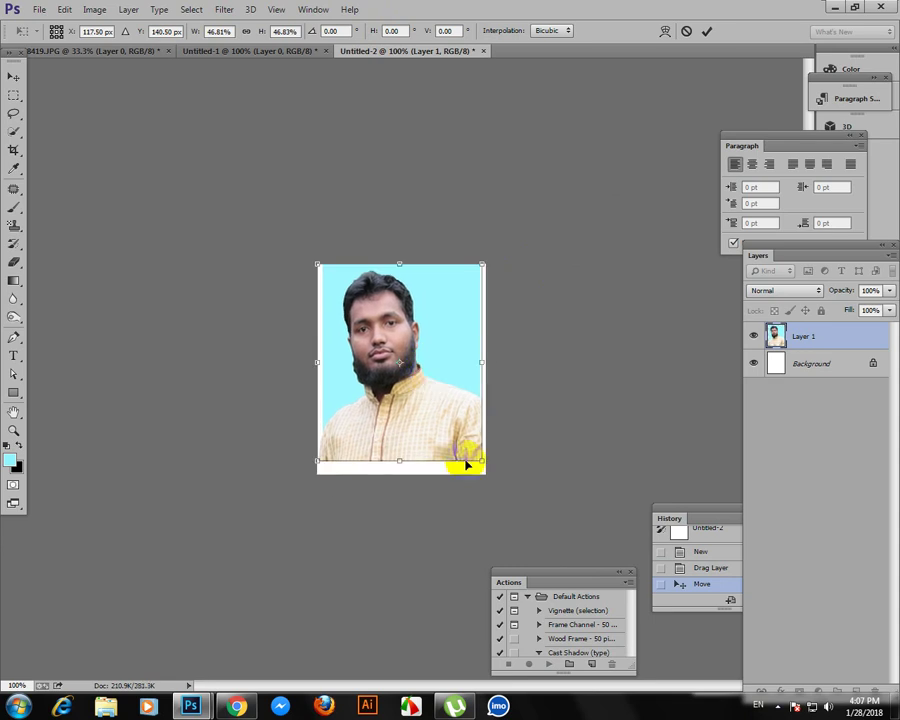
left_click_drag(480, 463, 485, 473)
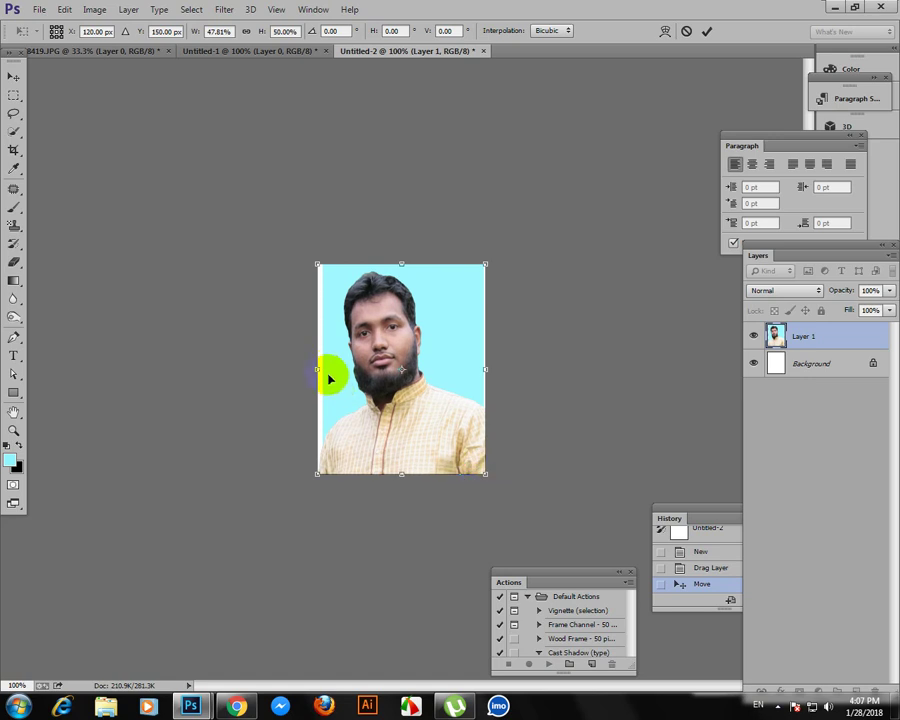
left_click_drag(319, 370, 319, 371)
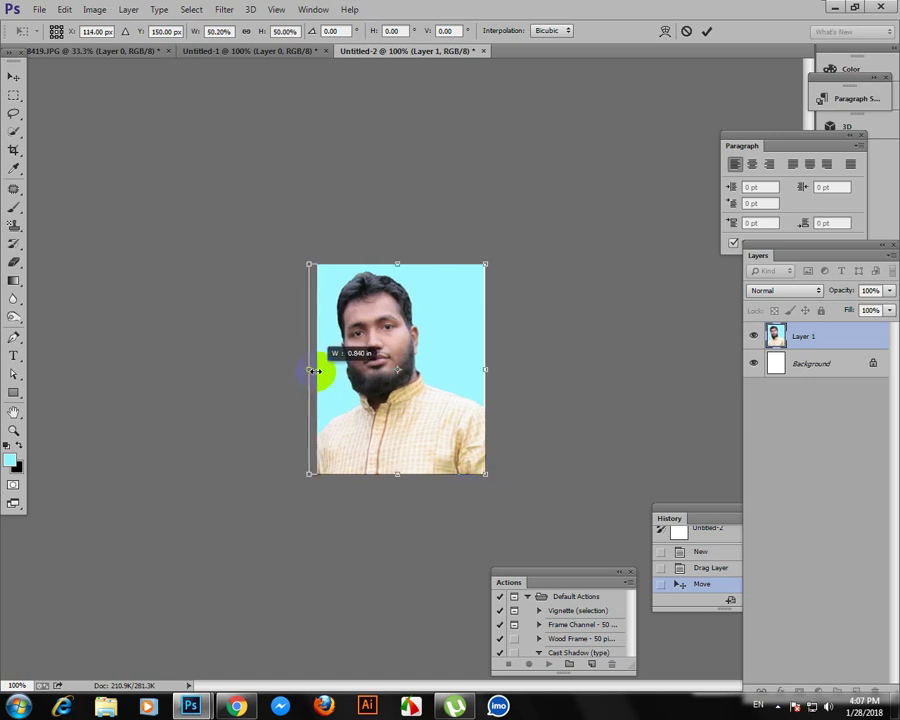
left_click_drag(319, 371, 315, 370)
key("ctrl+plus")
key("ctrl+plus")
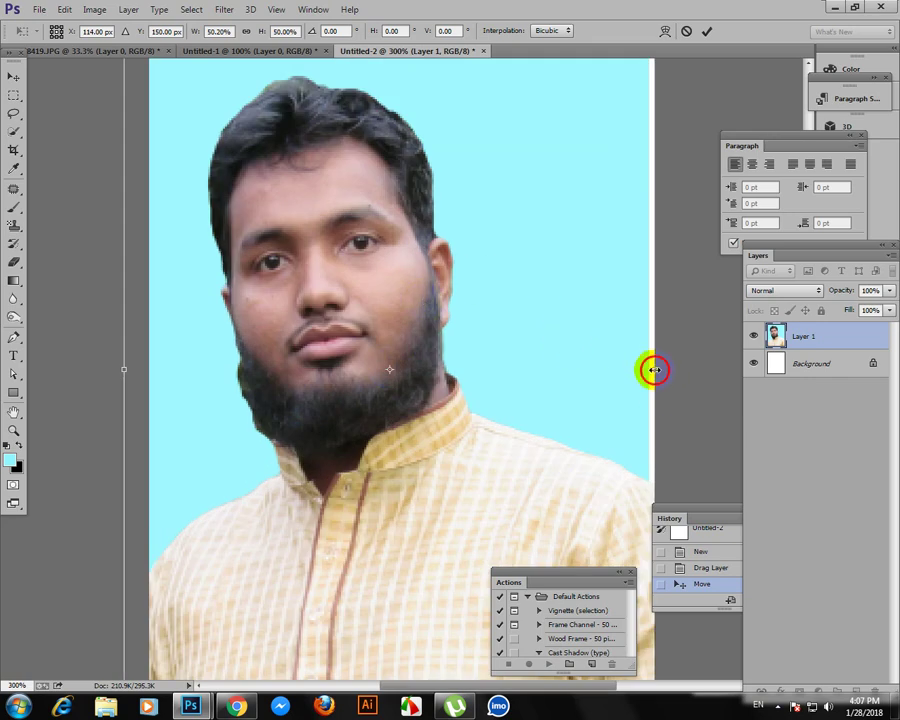
left_click_drag(659, 371, 662, 370)
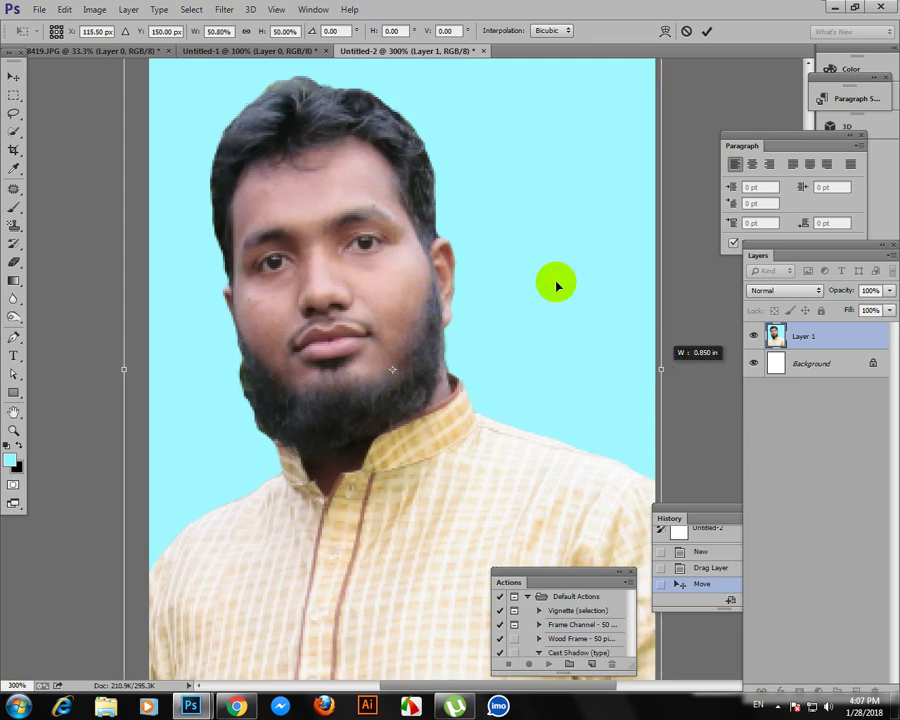
- Pull the portrait's top edge flush, apply the transform, and zoom back out
left_click_drag(704, 207, 697, 340)
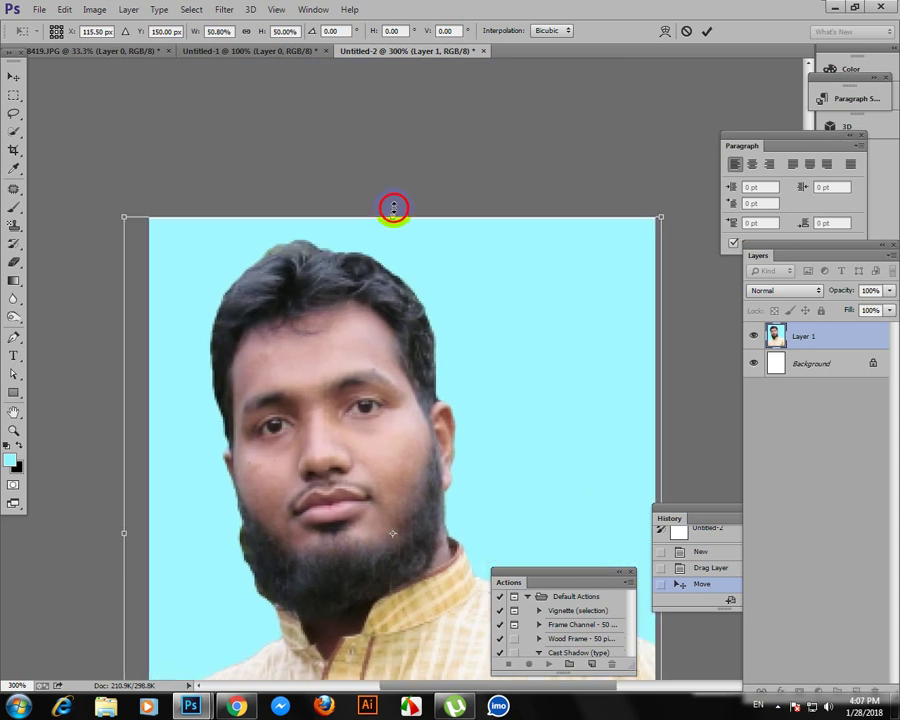
left_click_drag(392, 211, 393, 206)
left_click_drag(700, 380, 658, 190)
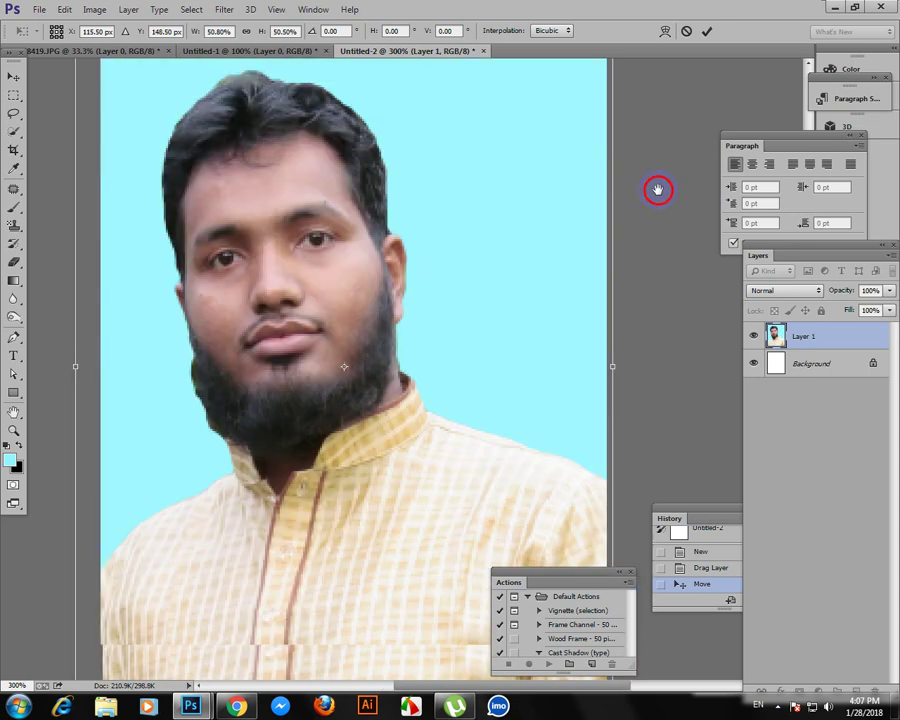
scroll(661, 296, "down", 5)
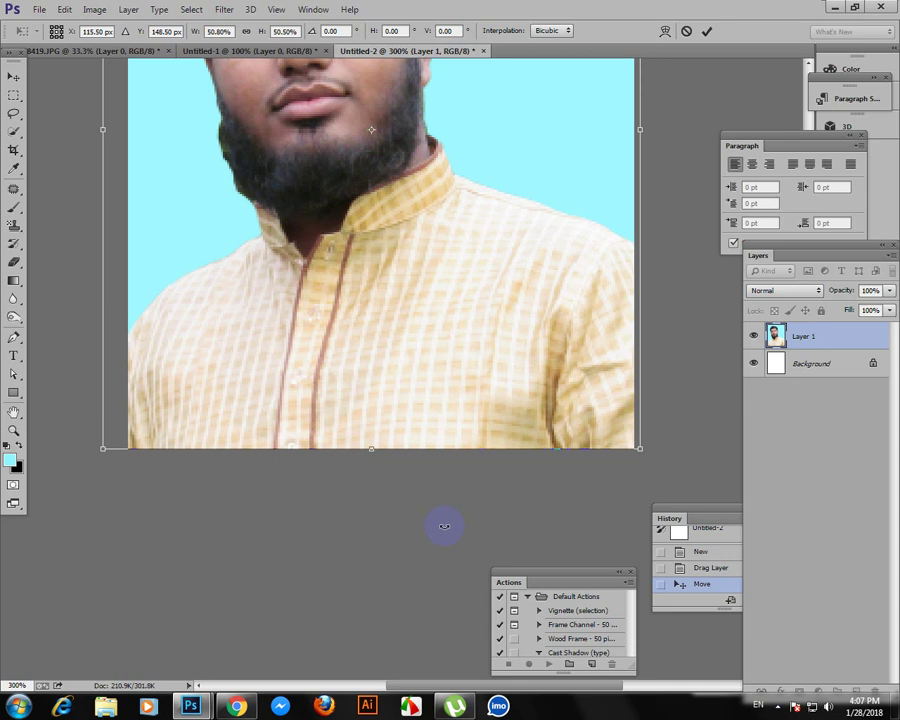
key("Return")
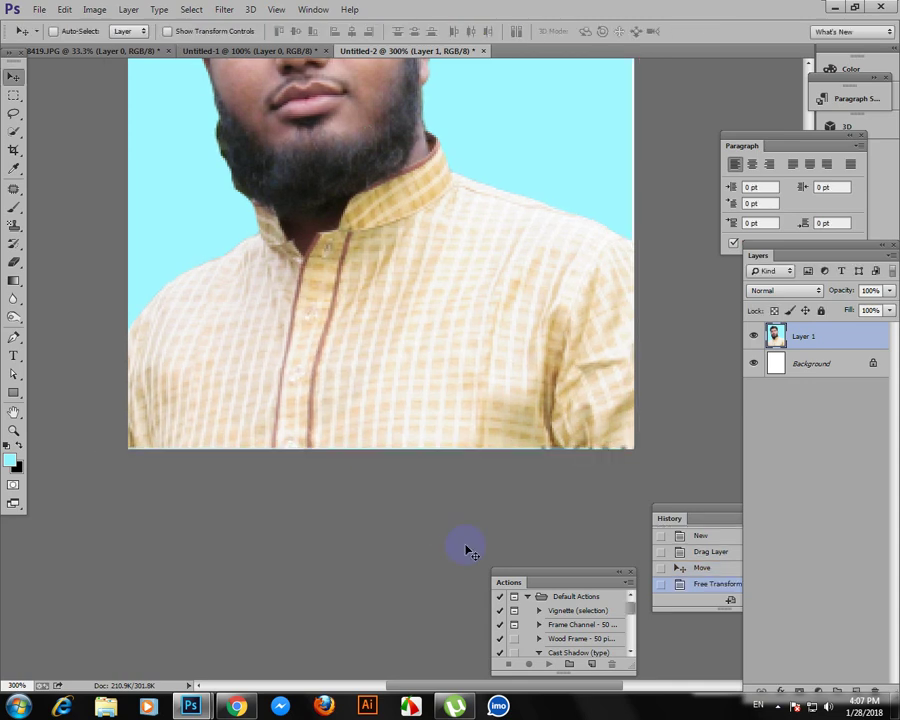
key("ctrl+minus")
key("ctrl+minus")
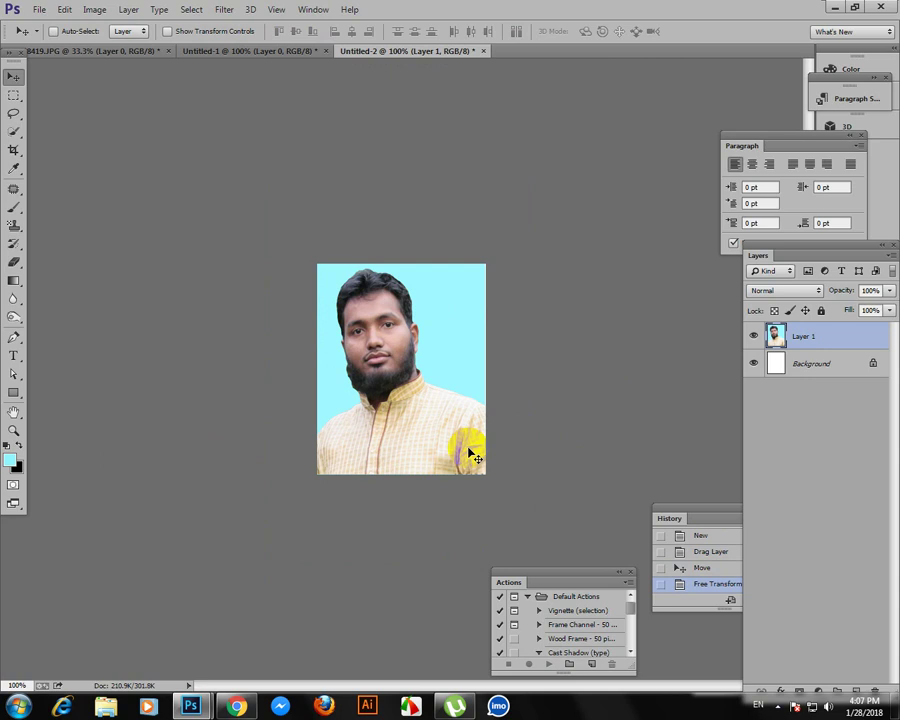
left_click(545, 253)
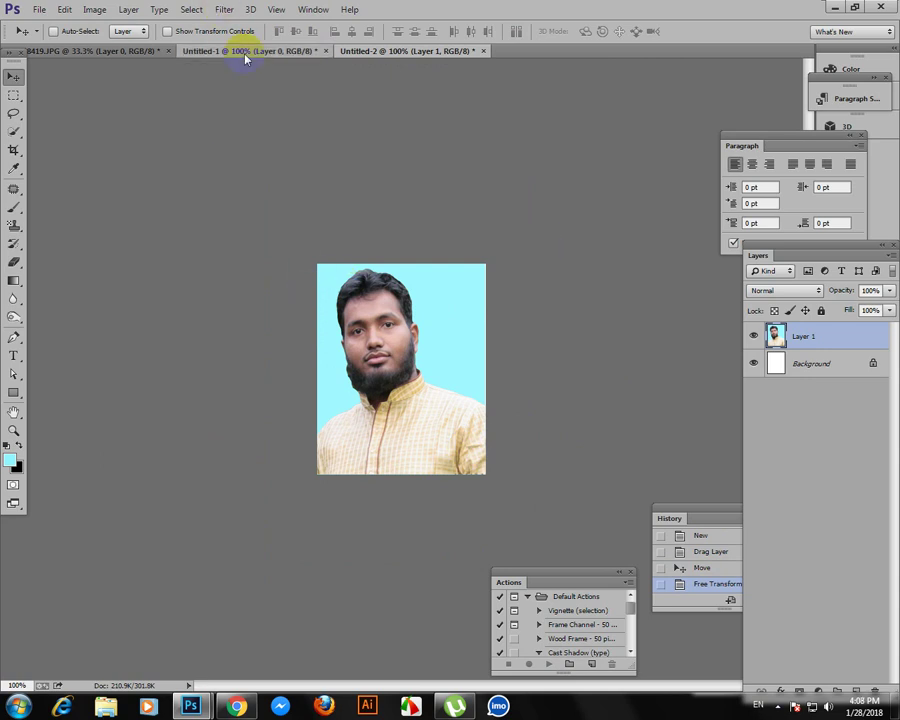
- Switch between the Untitled-1 and Untitled-2 documents and browse the menus
left_click(245, 50)
left_click(402, 50)
left_click(39, 9)
mouse_move(64, 9)
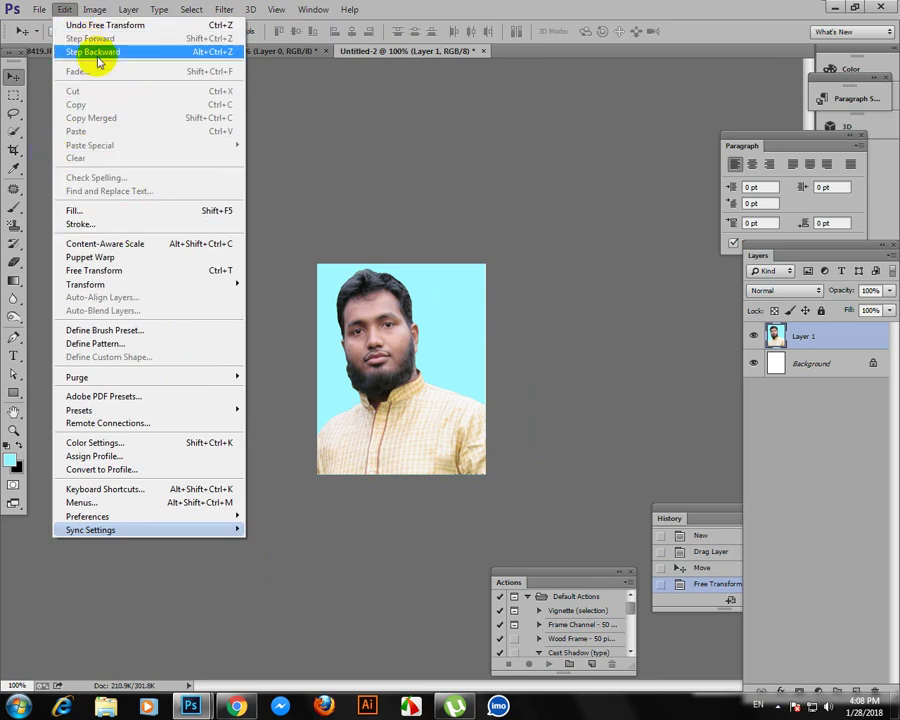
left_click(38, 10)
- Create a new International Paper A4 document measured in inches at 300 ppi
left_click(38, 10)
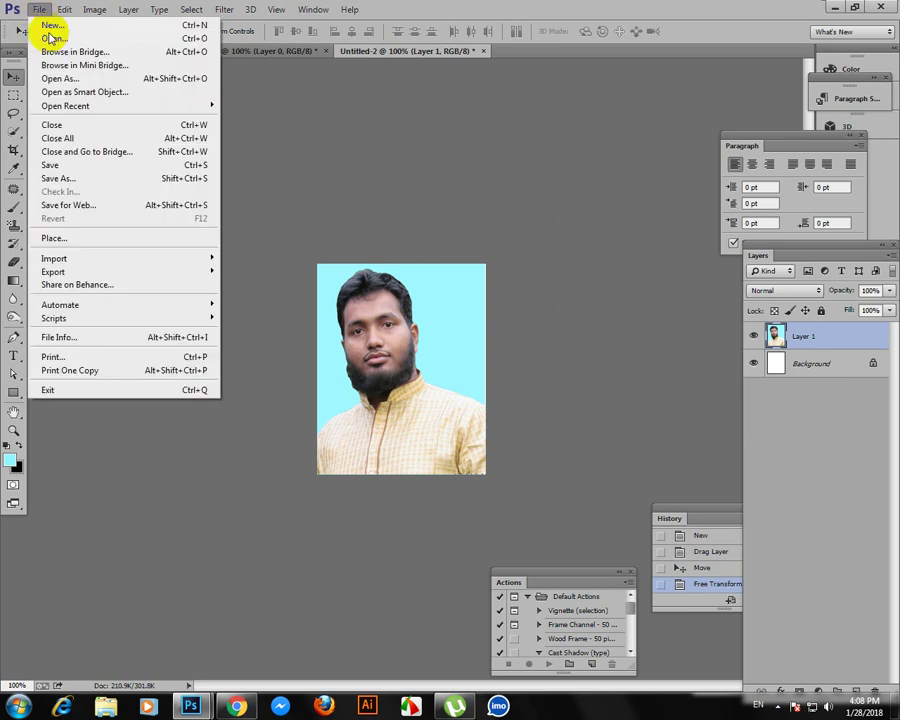
left_click(60, 27)
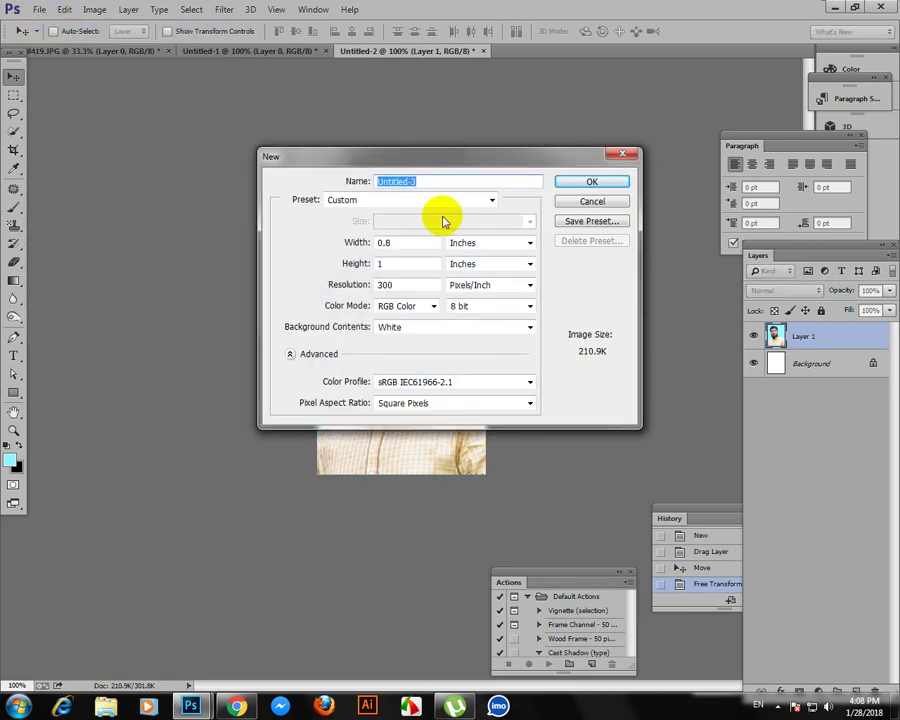
left_click(493, 202)
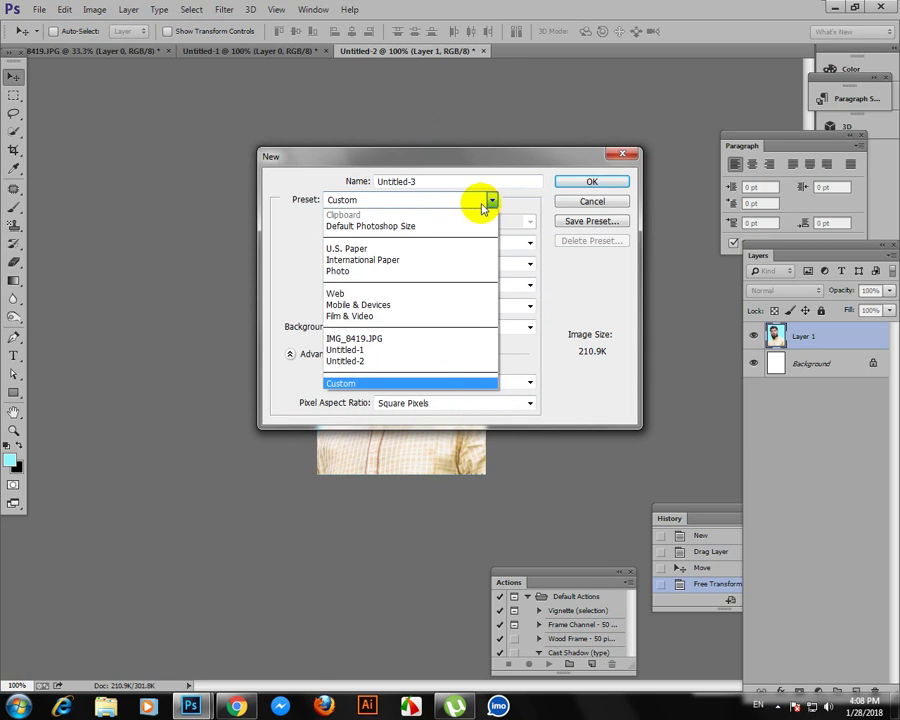
left_click(362, 262)
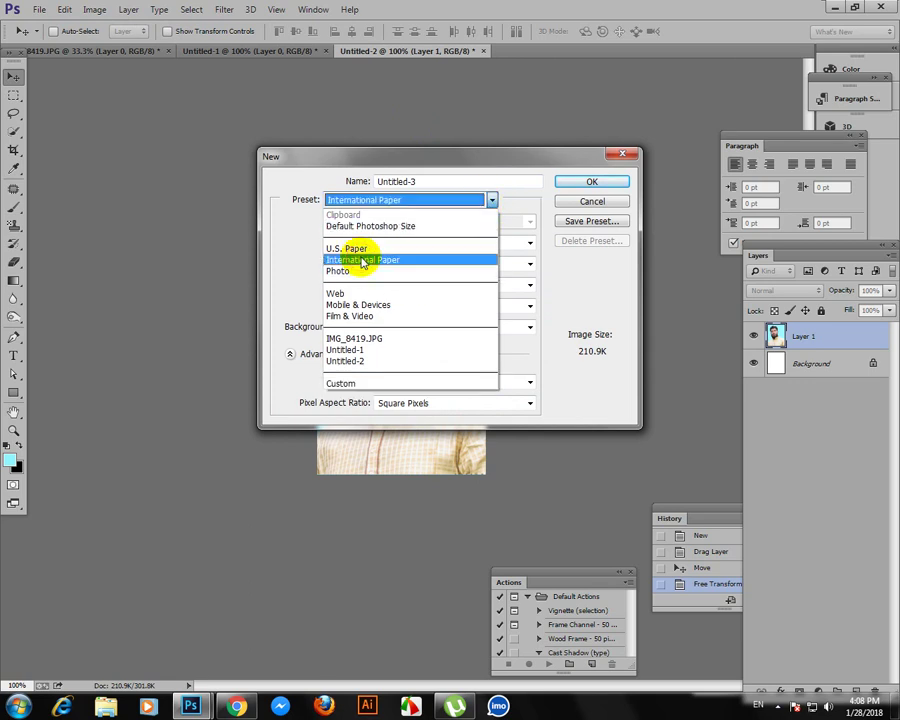
left_click(530, 245)
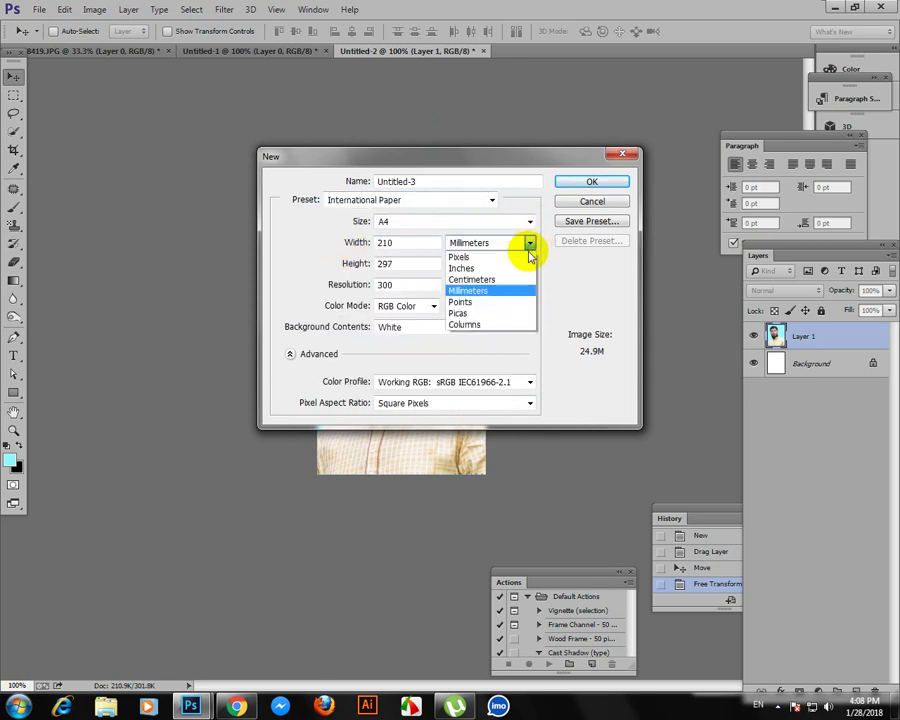
left_click(513, 278)
left_click(529, 243)
left_click(487, 263)
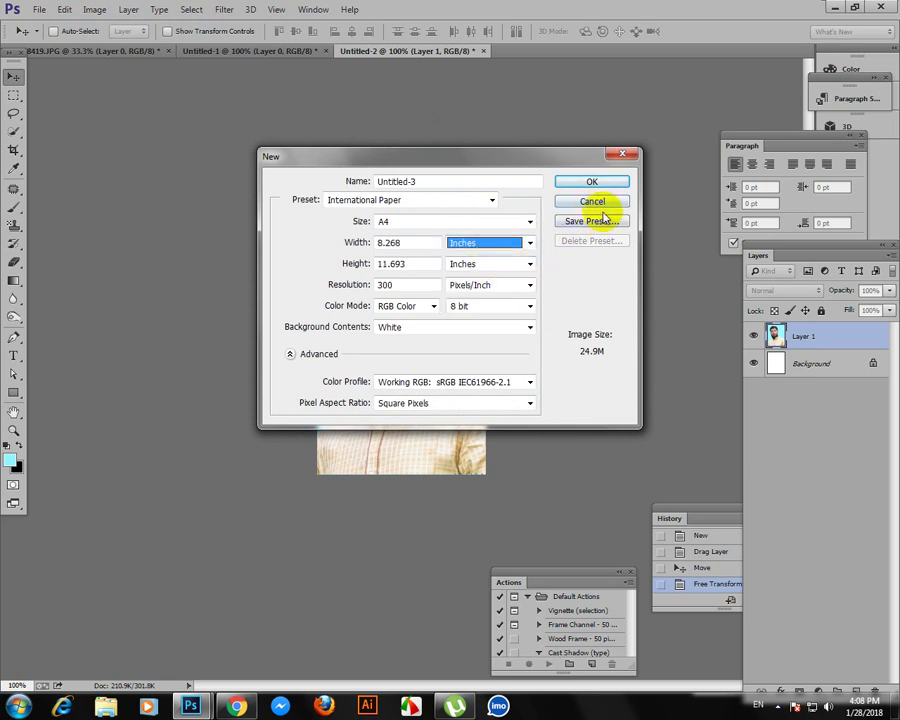
left_click(592, 181)
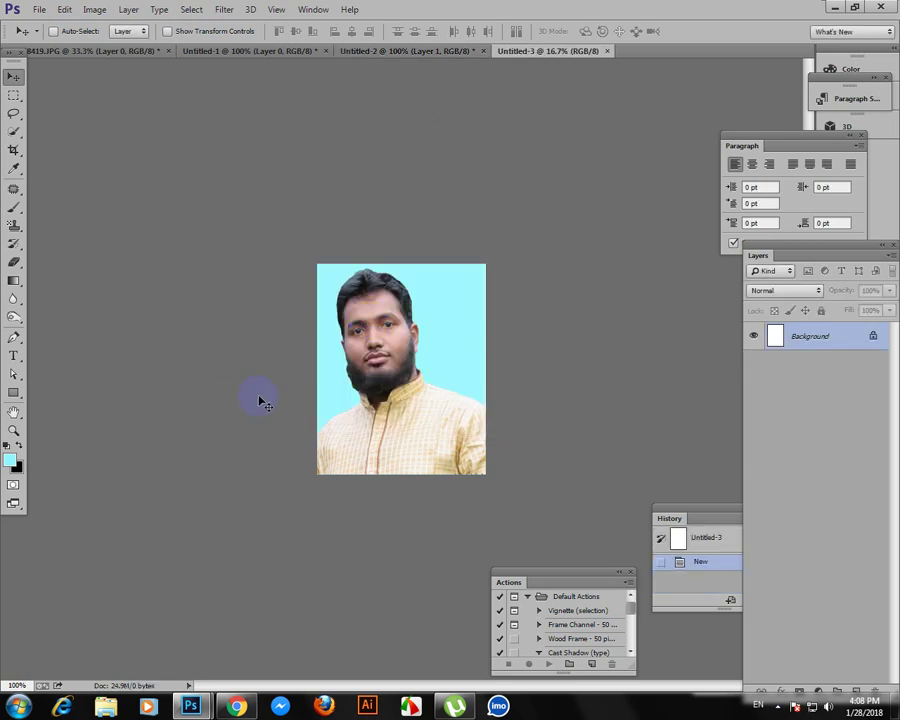
left_click(262, 404)
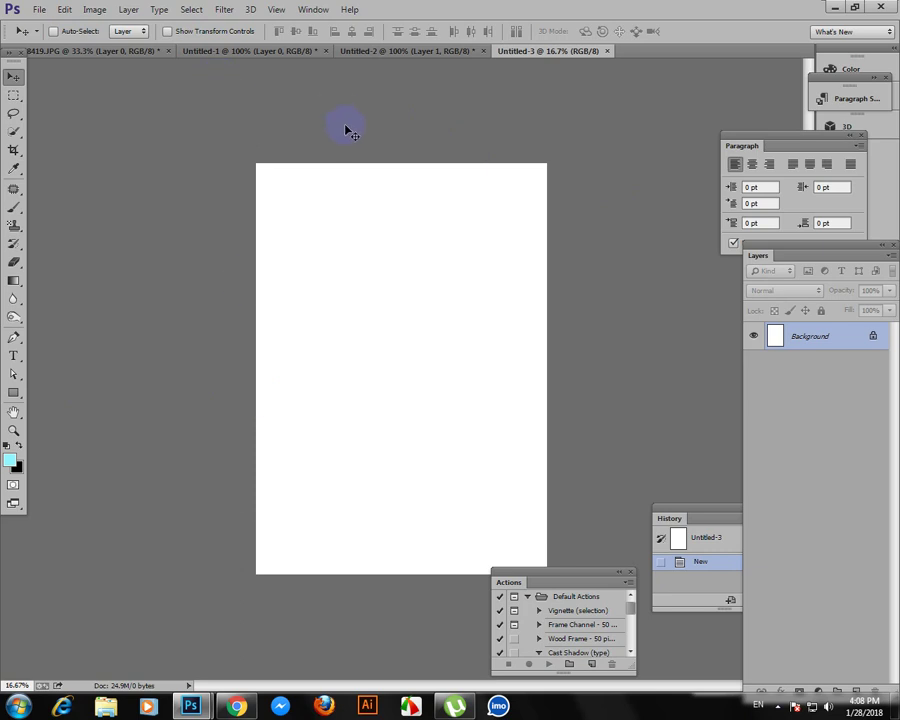
key("ctrl+plus")
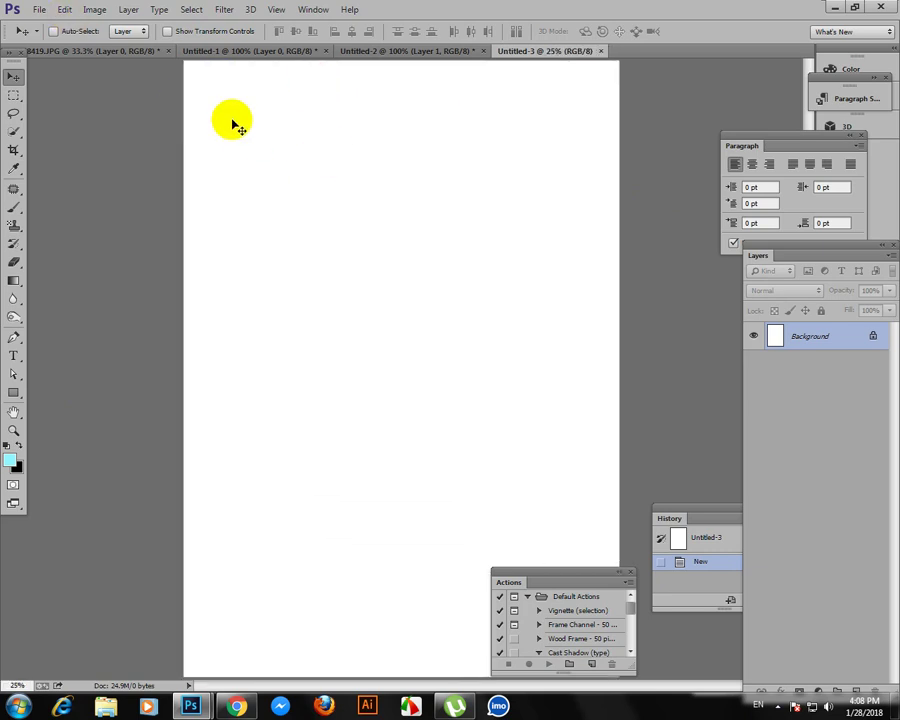
- Drag the portrait from Untitled-1 onto the blank A4 page
left_click(209, 50)
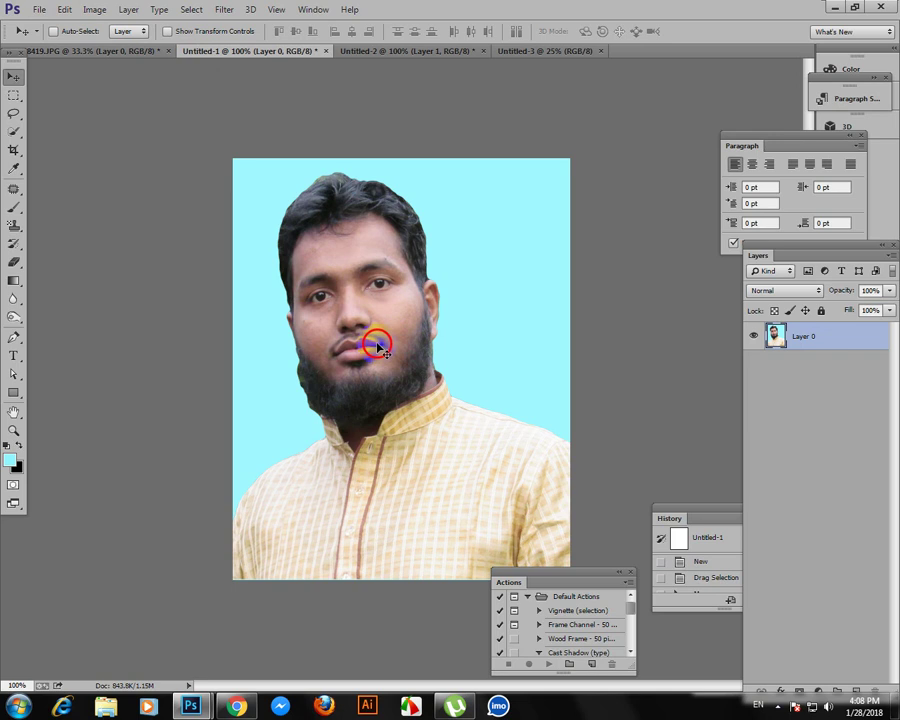
mouse_move(377, 346)
left_mouse_down()
mouse_move(430, 103)
mouse_move(523, 55)
left_mouse_up()
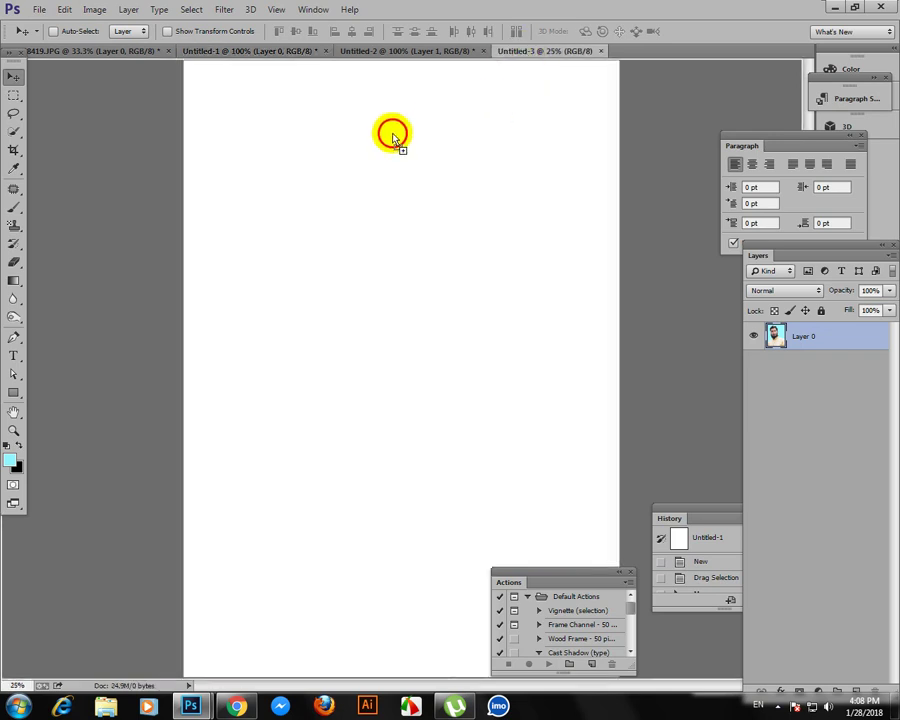
mouse_move(523, 53)
left_mouse_down()
mouse_move(303, 157)
mouse_move(240, 120)
left_mouse_up()
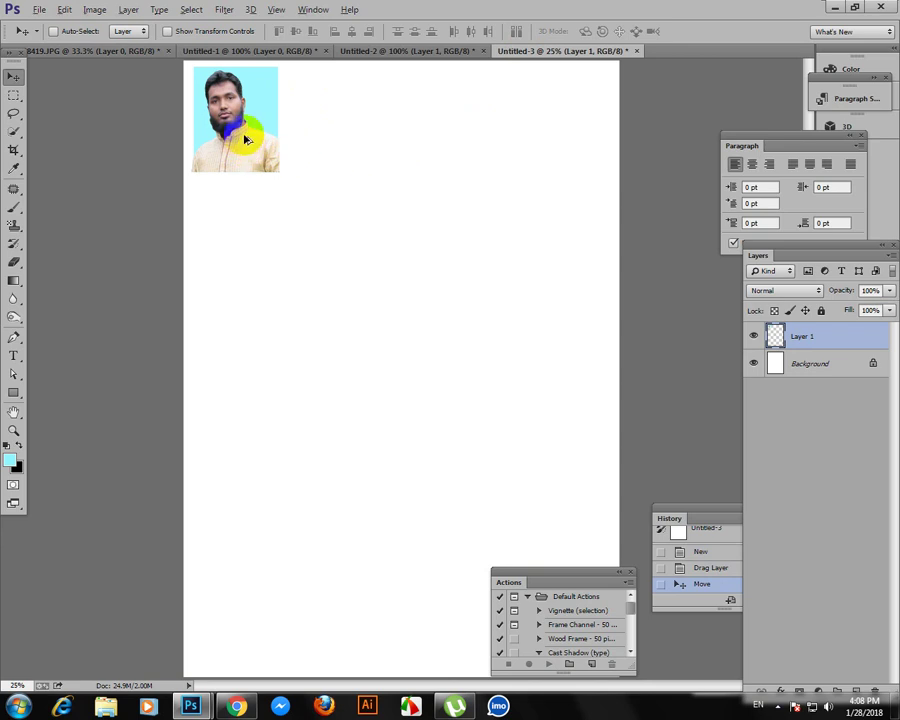
- Alt-drag three copies into a top row of four, select them, and merge into one layer
left_click_drag(245, 138, 339, 143)
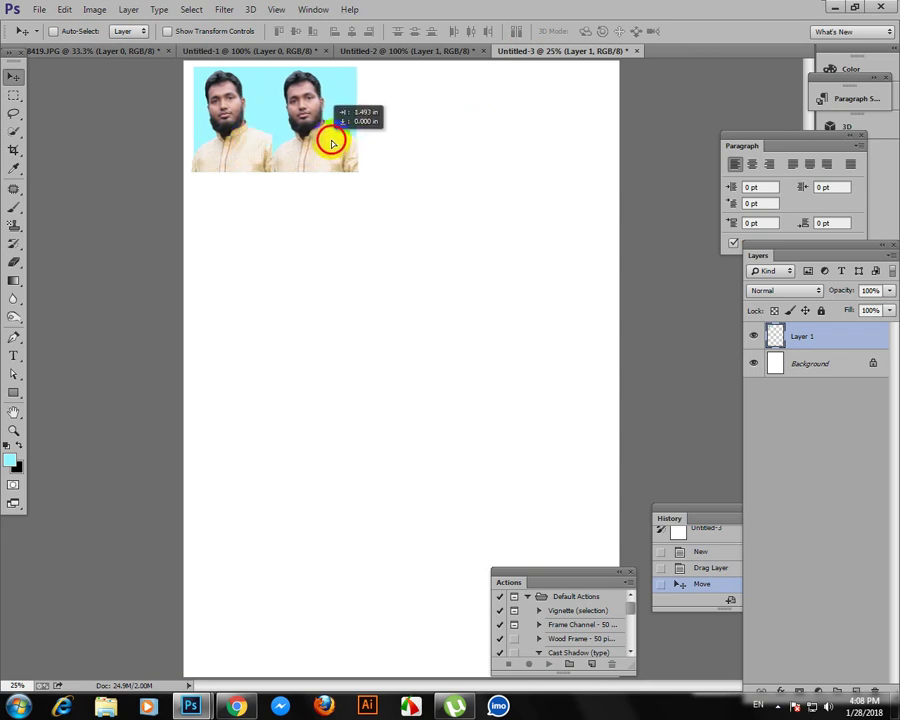
left_click_drag(339, 143, 455, 145)
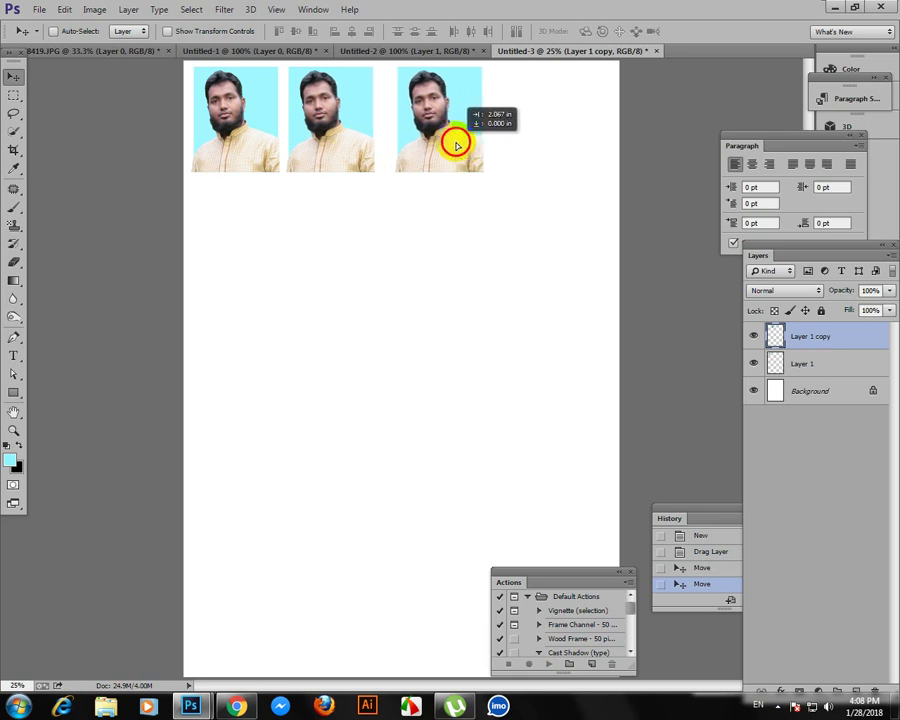
left_click_drag(455, 145, 543, 148)
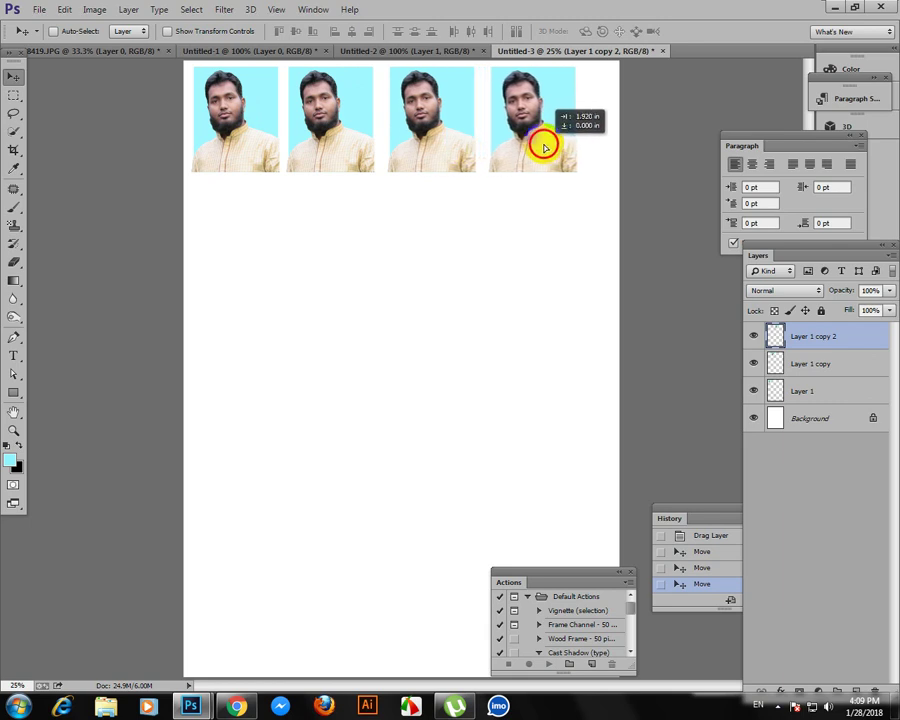
left_click_drag(543, 148, 528, 144)
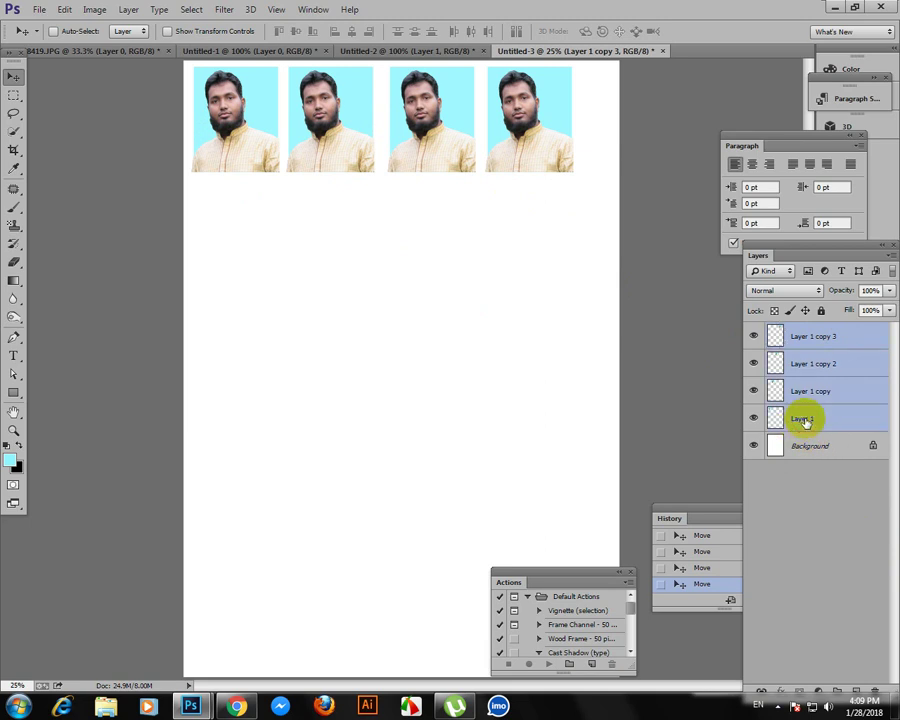
left_click(805, 421, "shift")
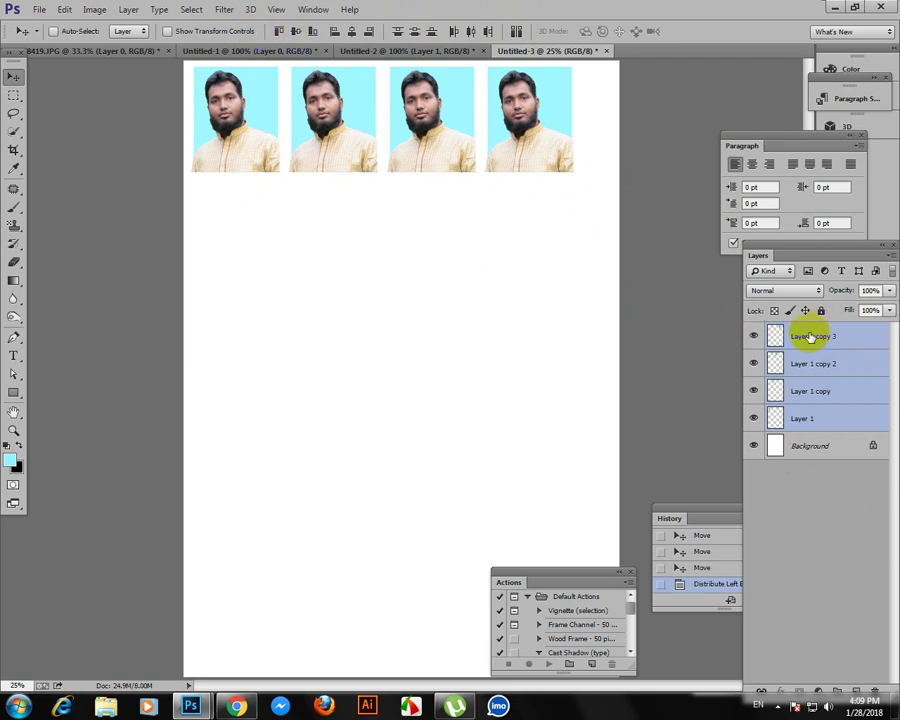
key("ctrl+e")
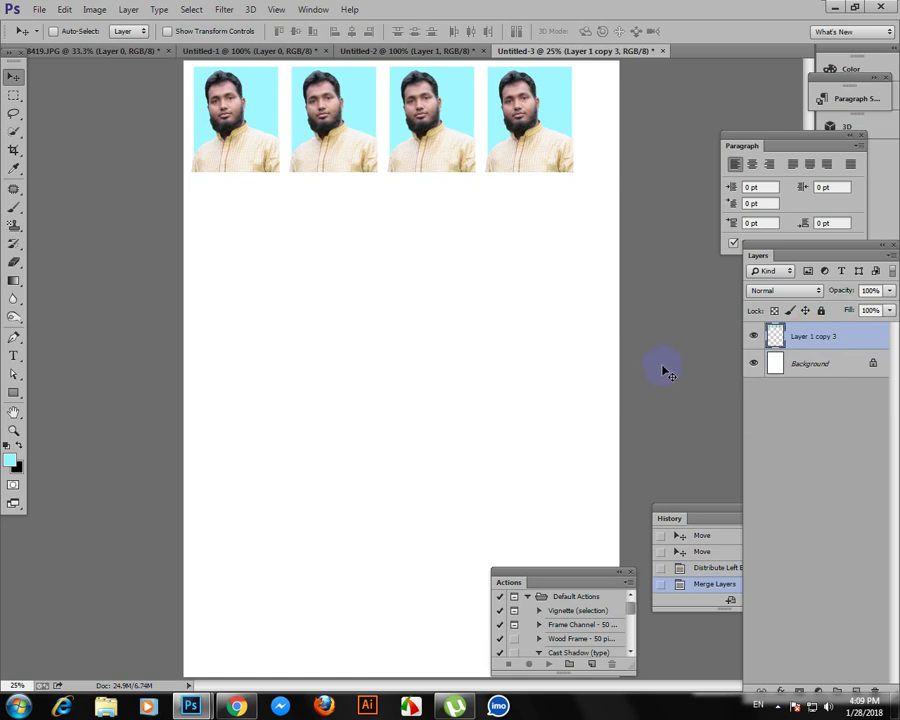
- Alt-drag the merged row down to make four rows of 16 portraits, then switch to Untitled-2
mouse_move(443, 145)
left_mouse_down()
mouse_move(458, 205)
mouse_move(453, 243)
left_mouse_up()
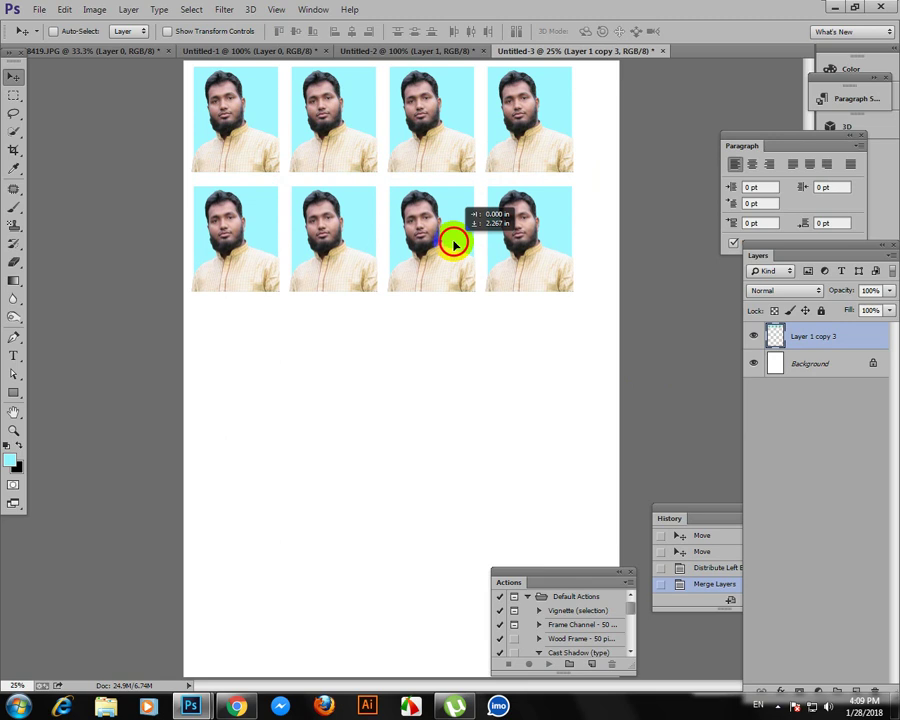
mouse_move(453, 243)
left_mouse_down()
mouse_move(473, 373)
mouse_move(467, 486)
left_mouse_up()
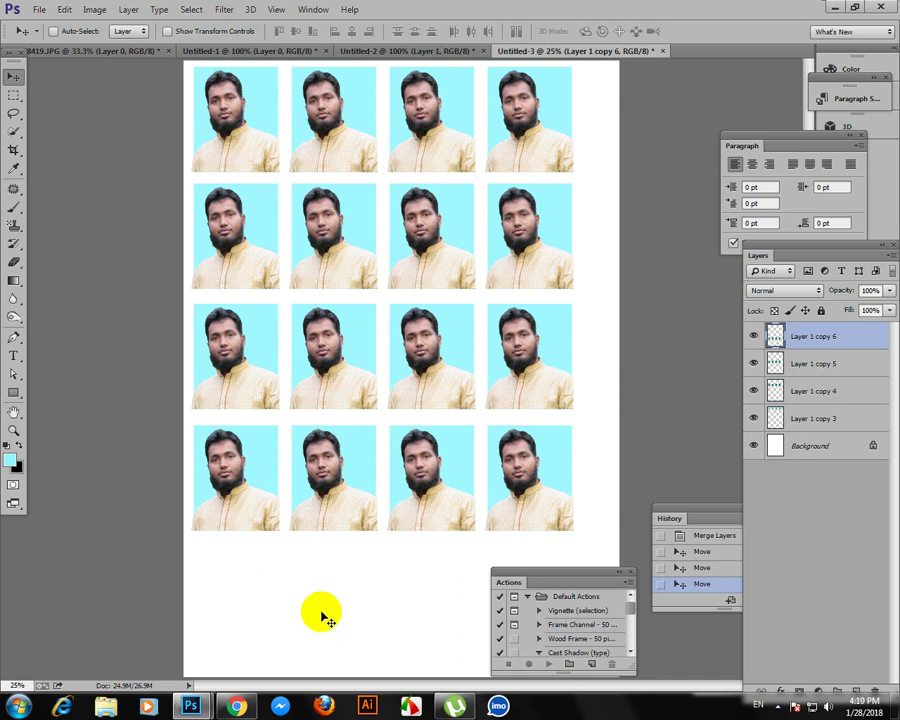
left_click(410, 51)
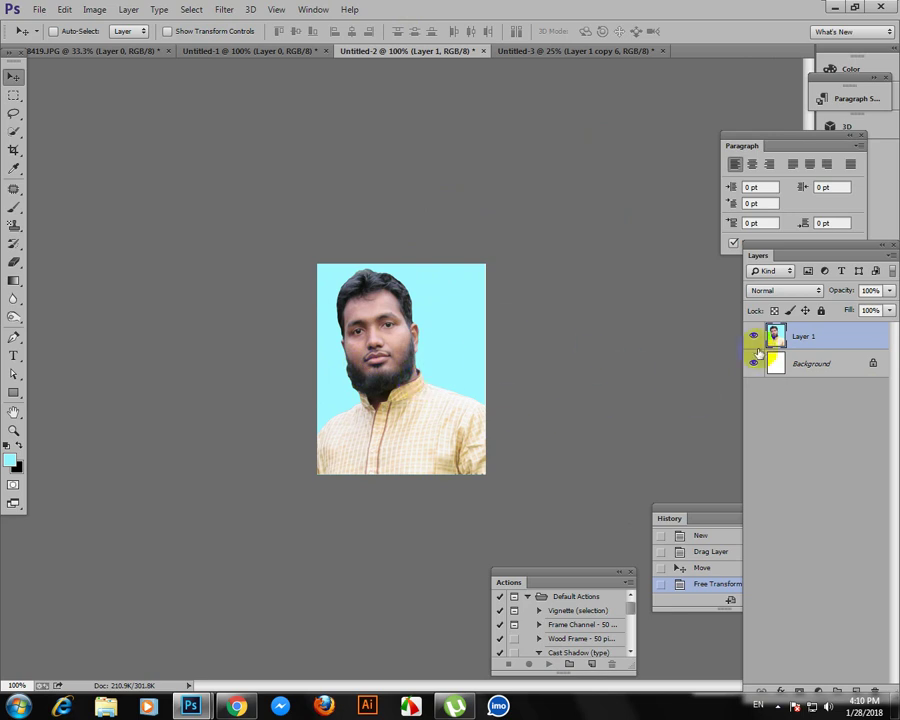
- Convert the Background to Layer 0, merge the portrait, and drag it onto the A4 sheet
left_click(822, 367)
double_click(822, 367)
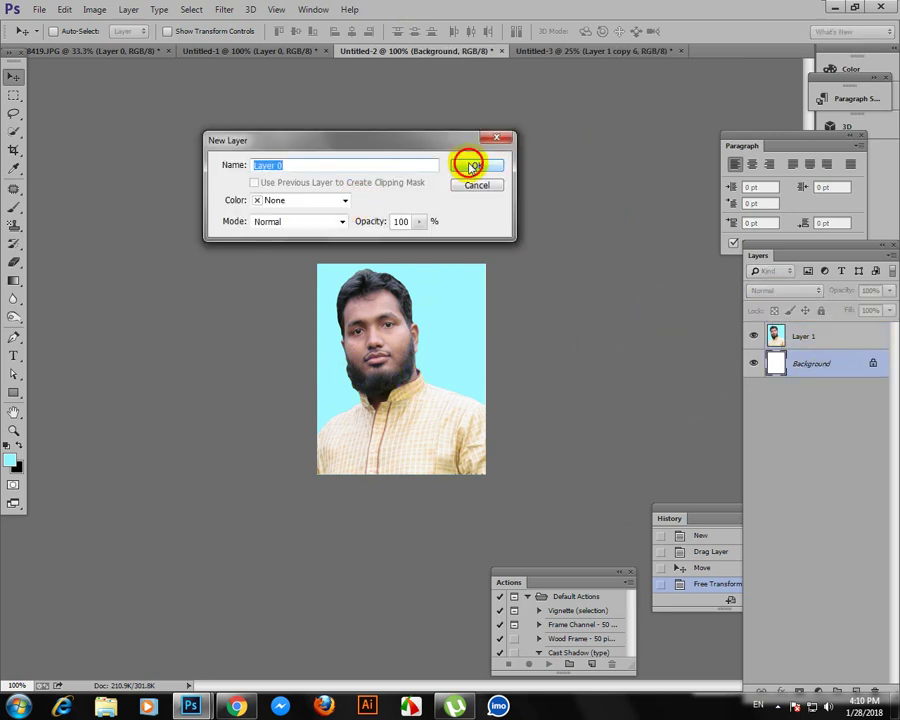
left_click(467, 166)
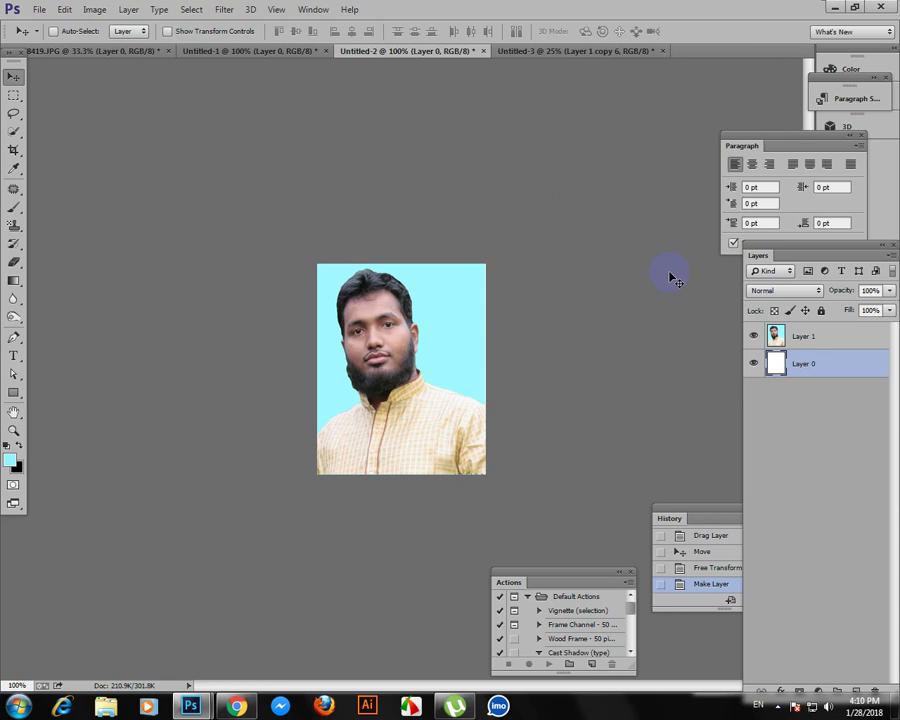
double_click(806, 360)
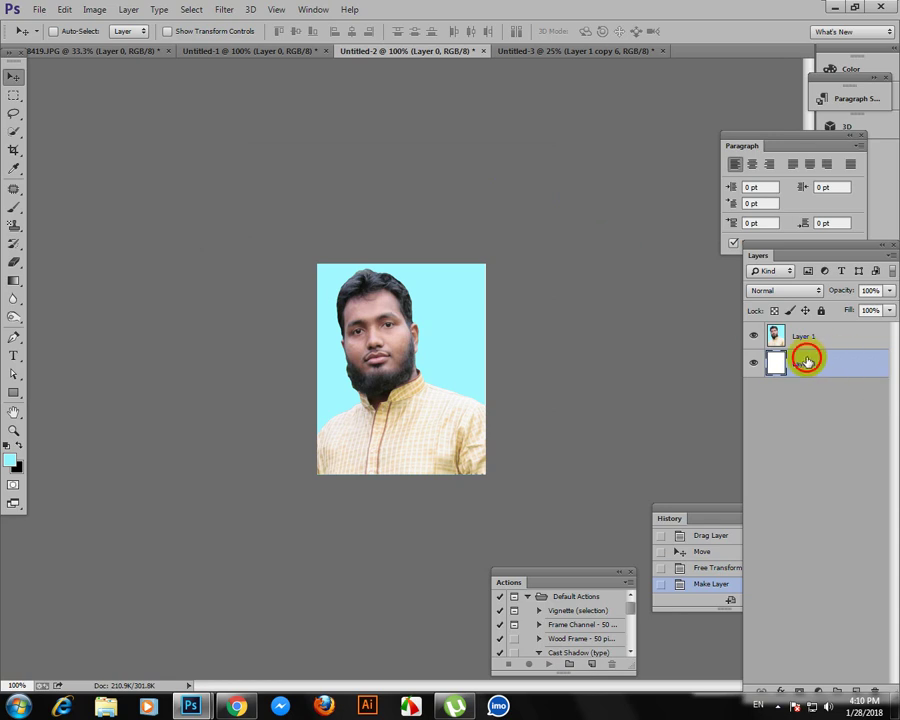
key("ctrl+e")
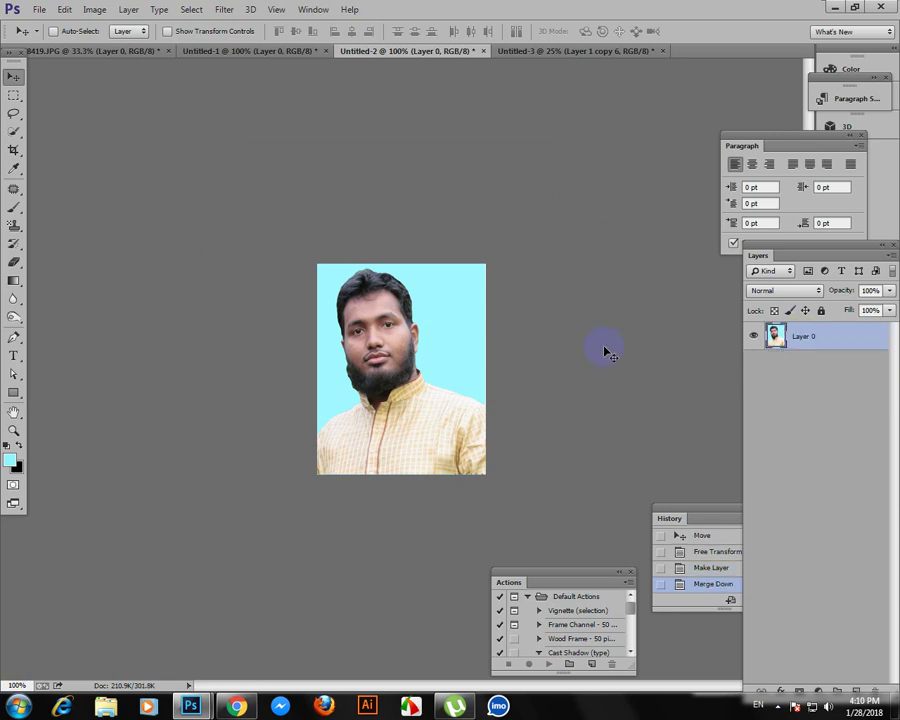
mouse_move(396, 318)
left_mouse_down()
mouse_move(545, 48)
mouse_move(228, 571)
left_mouse_up()
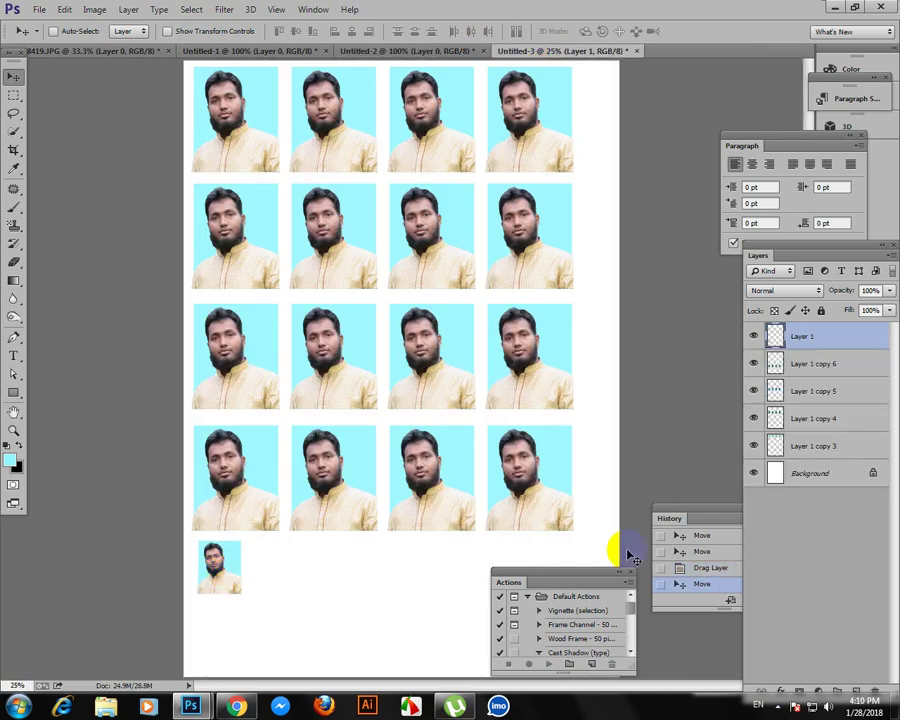
- Align the small portrait at the left margin and Alt-drag copies into a row of eight
left_click_drag(608, 578, 860, 588)
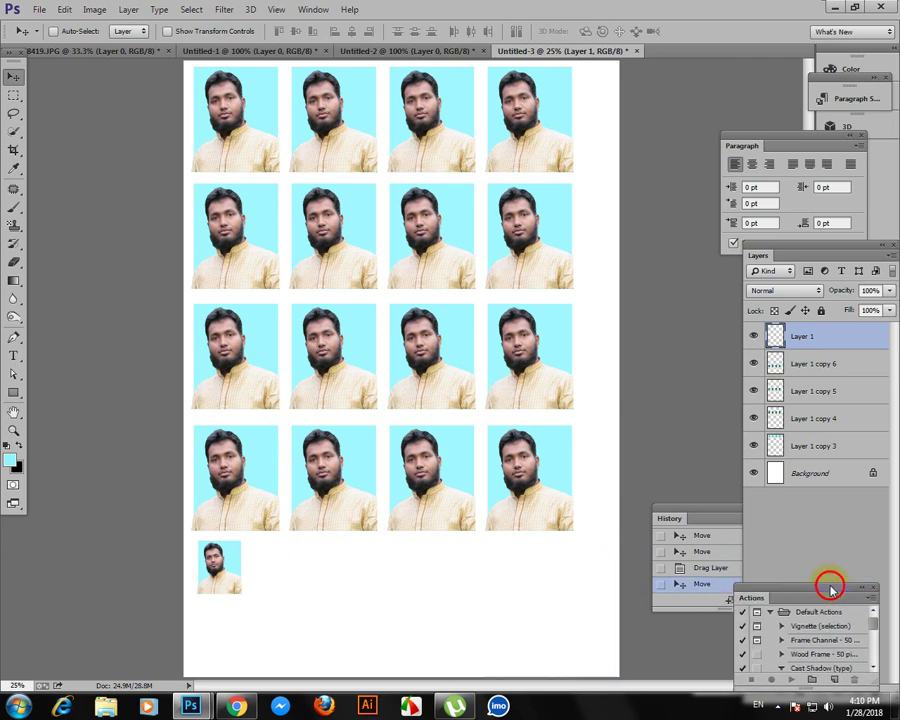
mouse_move(222, 560)
left_mouse_down()
mouse_move(208, 565)
mouse_move(213, 557)
left_mouse_up()
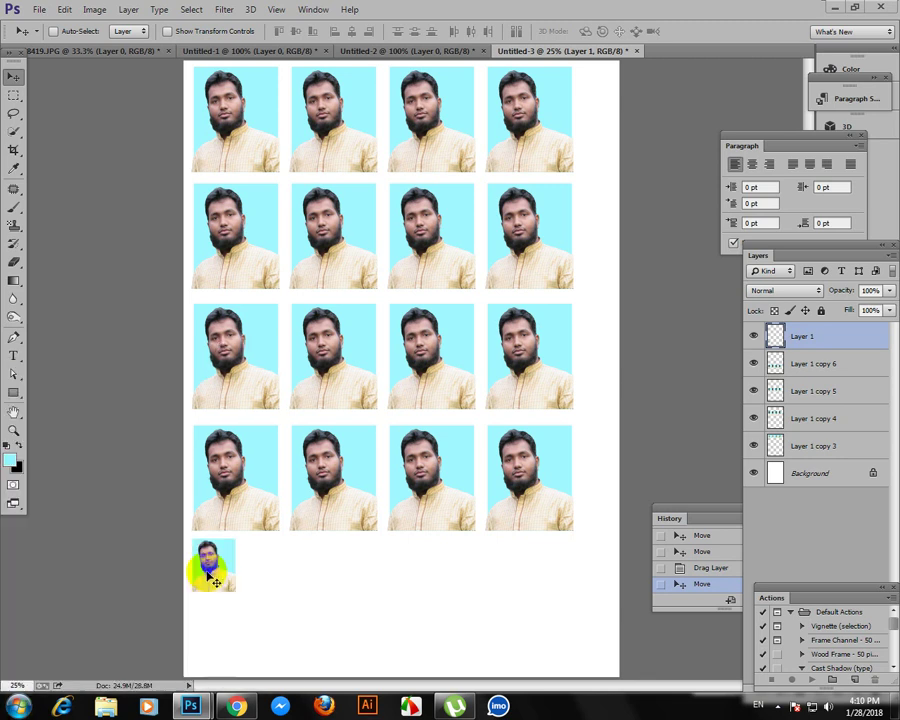
key("super")
key("super")
mouse_move(229, 580)
left_mouse_down()
mouse_move(380, 580)
mouse_move(372, 580)
left_mouse_up()
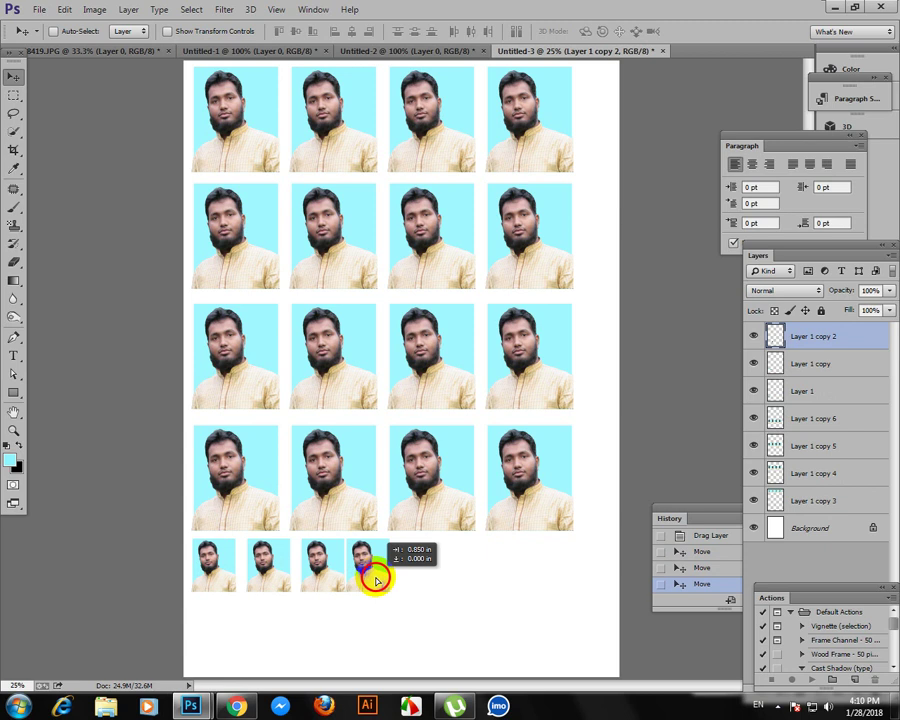
left_click_drag(378, 580, 510, 580)
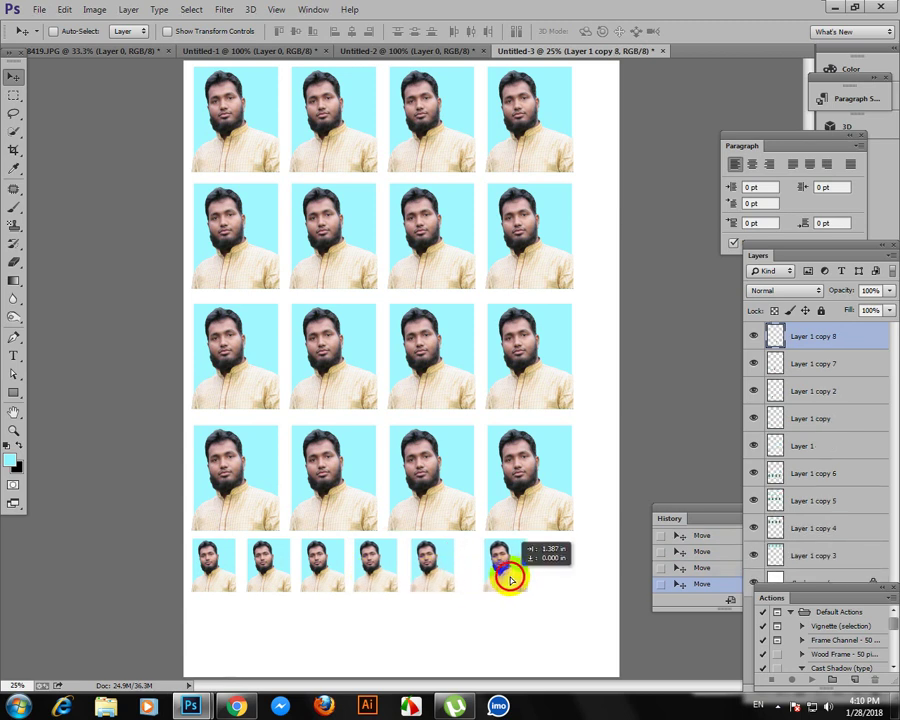
mouse_move(510, 580)
left_mouse_down()
mouse_move(490, 582)
mouse_move(583, 576)
left_mouse_up()
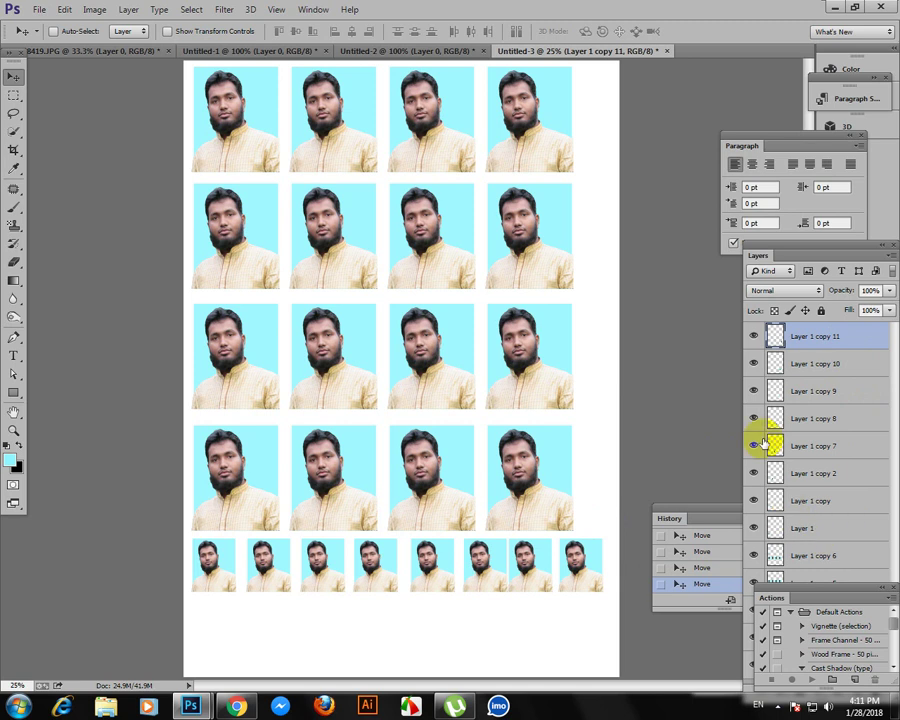
- Merge the small-portrait row, duplicate it as a second row, and merge all layers
left_click(808, 528)
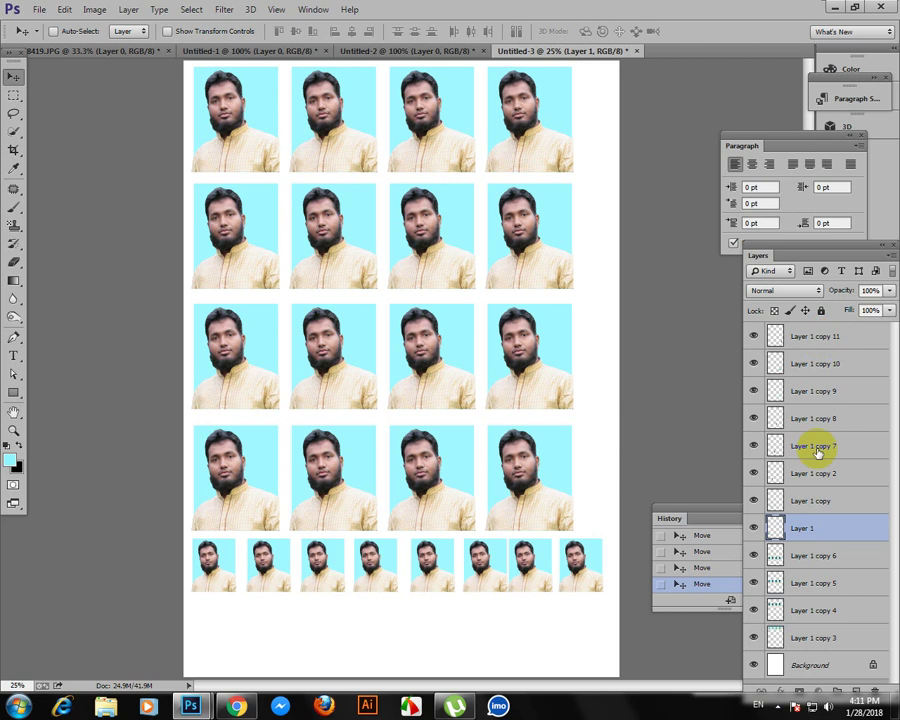
left_click(820, 338, "shift")
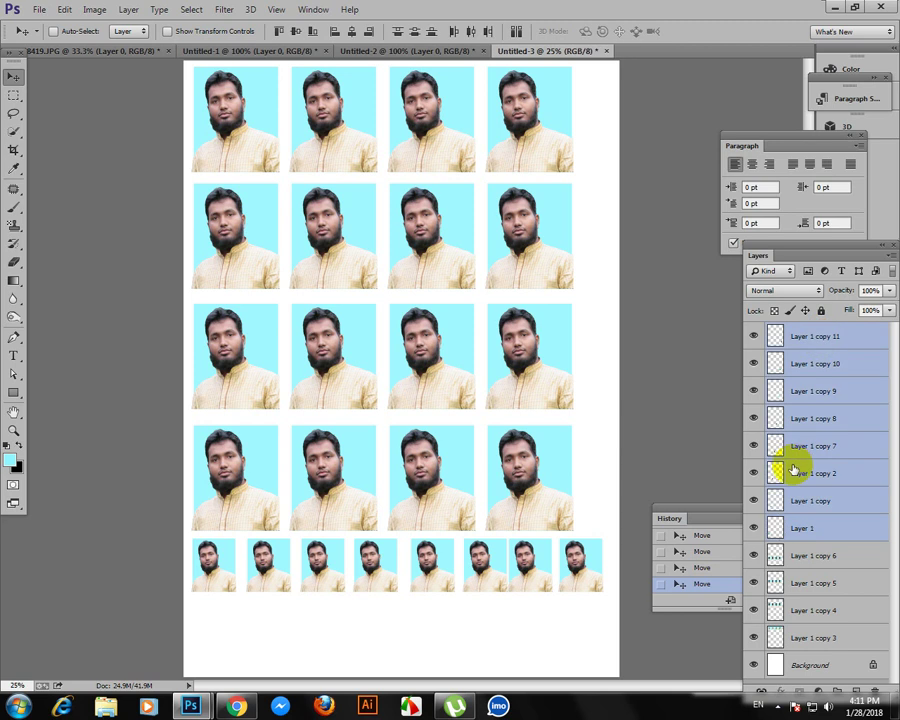
key("ctrl+e")
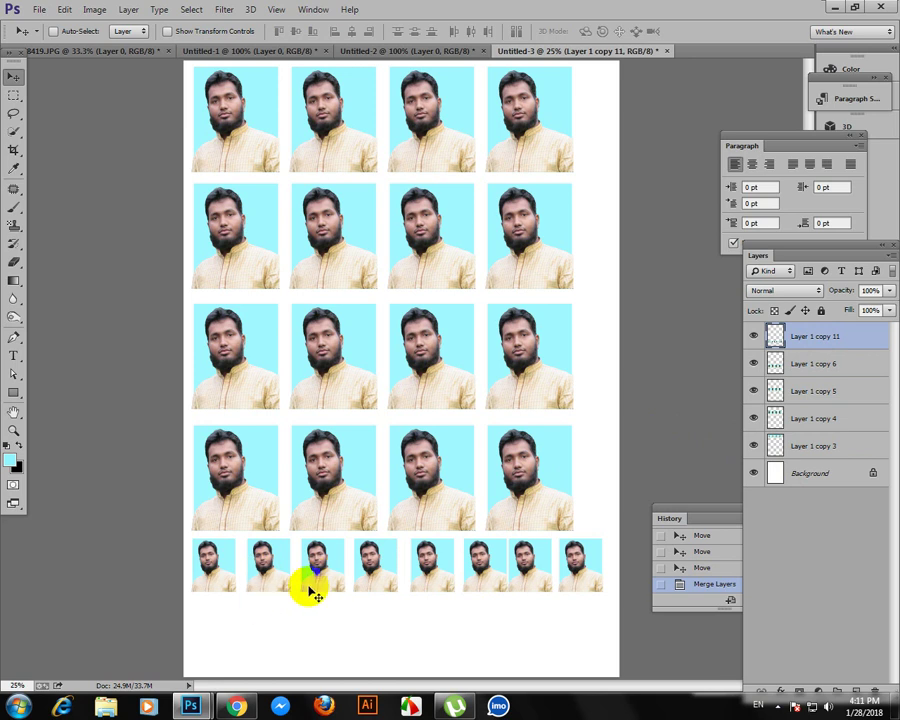
mouse_move(339, 581)
left_mouse_down()
mouse_move(342, 645)
mouse_move(340, 638)
left_mouse_up()
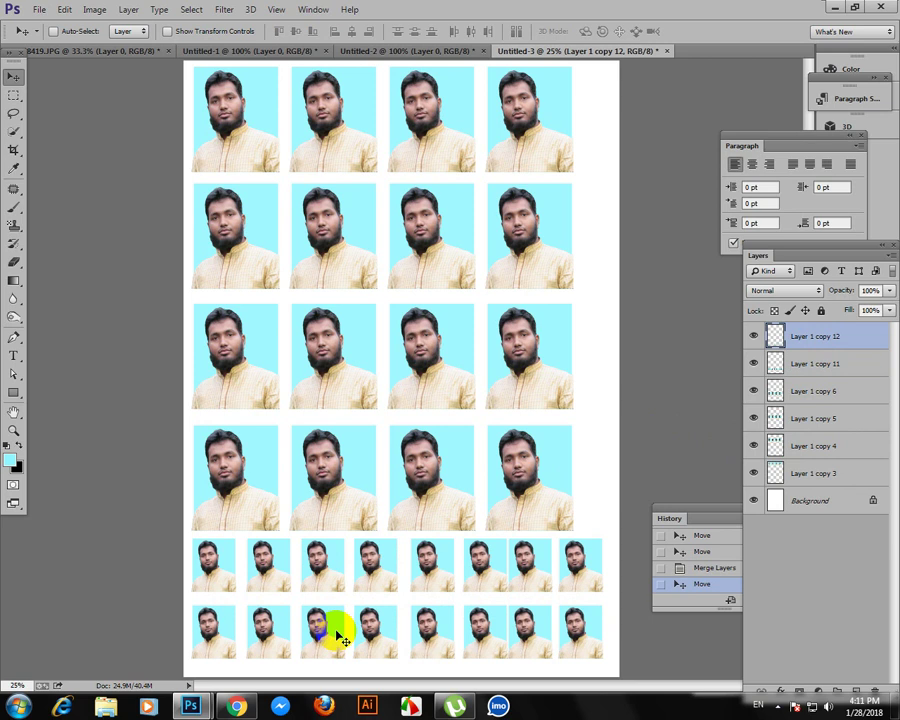
key("ctrl+minus")
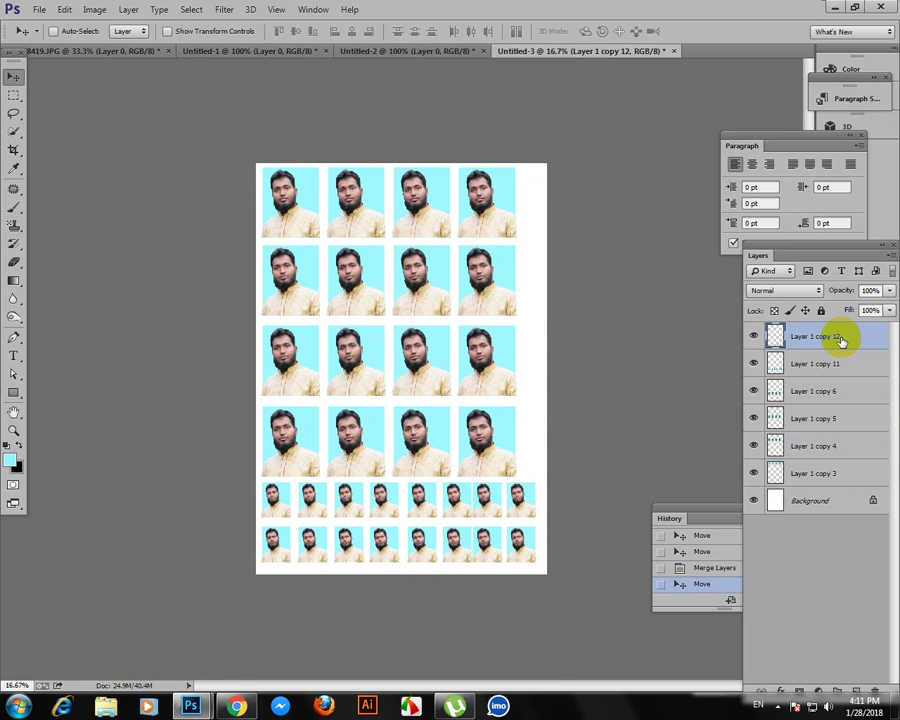
key("ctrl+e")
key("ctrl+e")
key("ctrl+e")
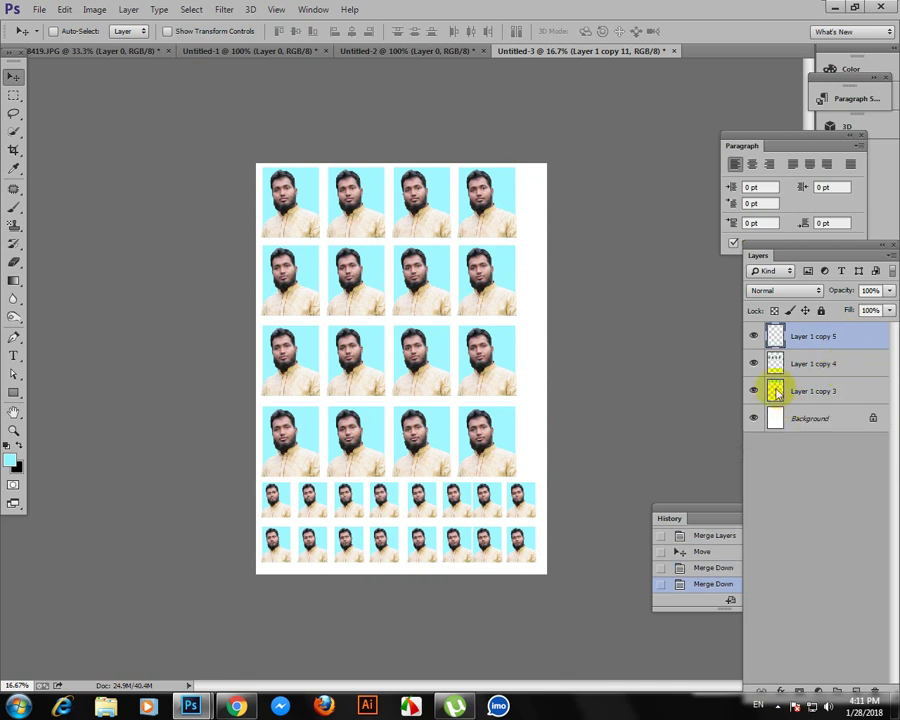
key("ctrl+e")
key("ctrl+e")
key("ctrl+e")
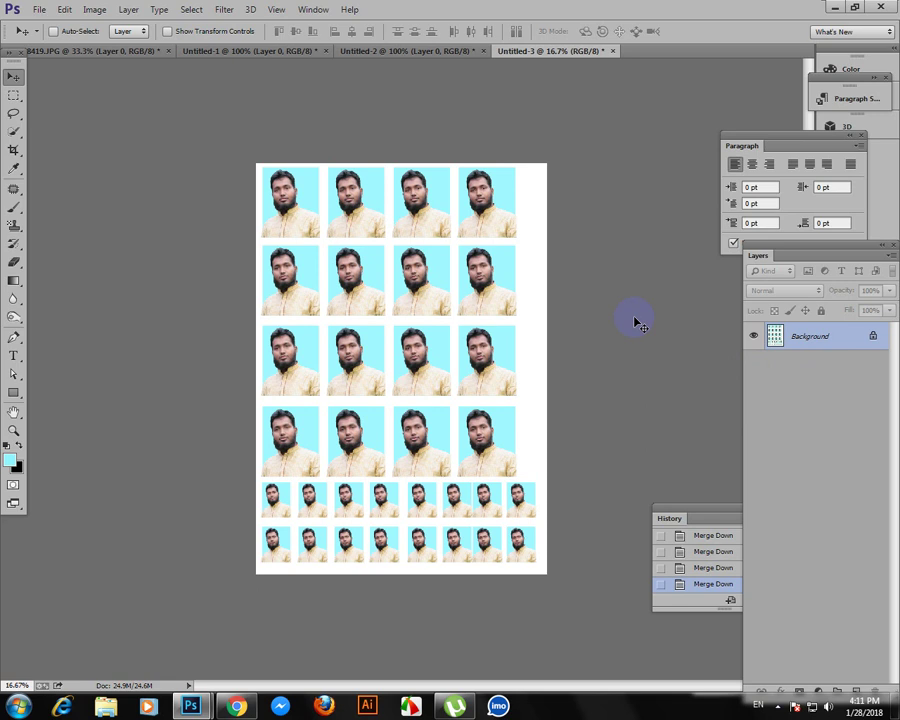
left_click(338, 321)
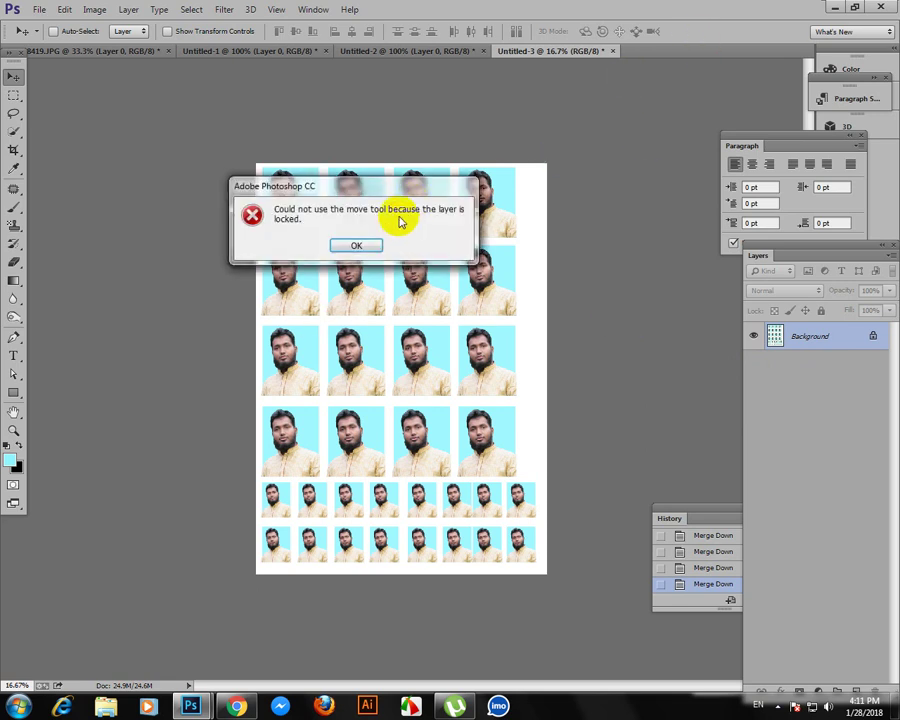
- Dismiss the locked-layer warning, save the sheet as quality-12 JPEG Untitled-3, and minimise Photoshop
left_click(362, 245)
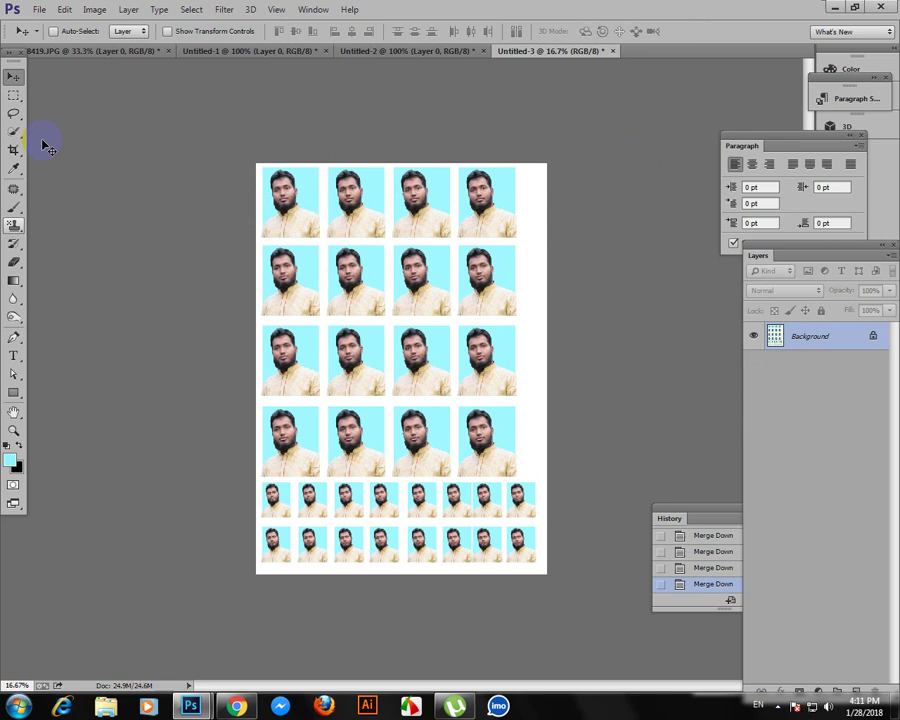
left_click(40, 9)
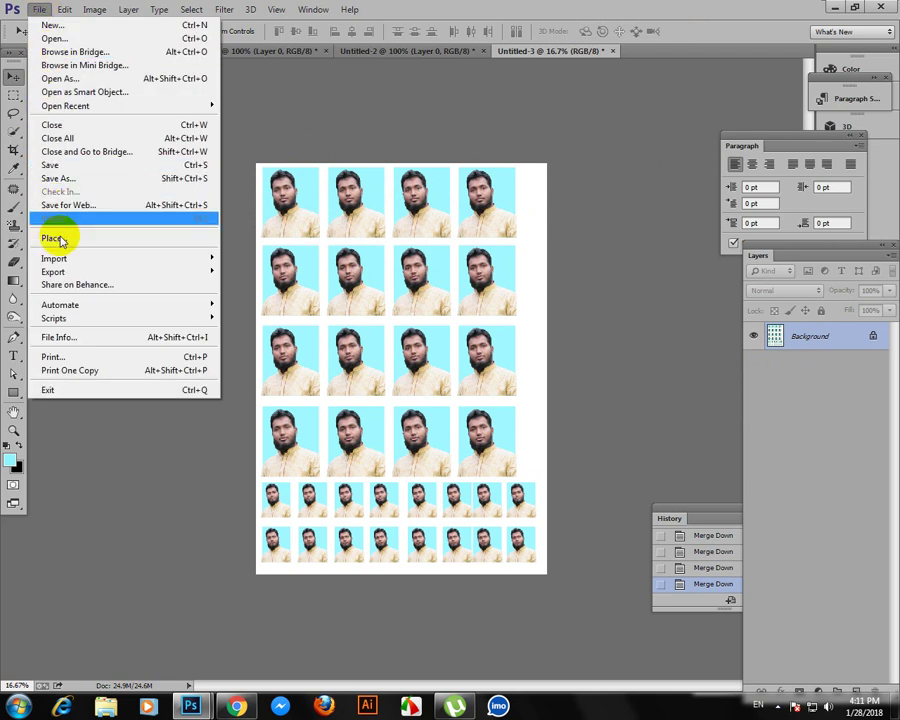
left_click(66, 176)
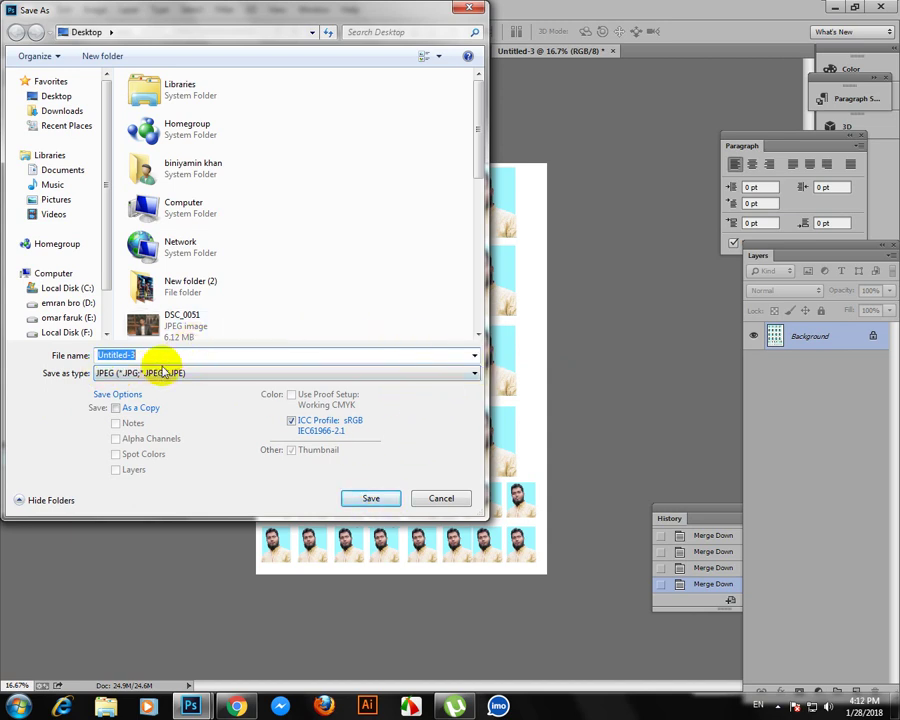
left_click(212, 375)
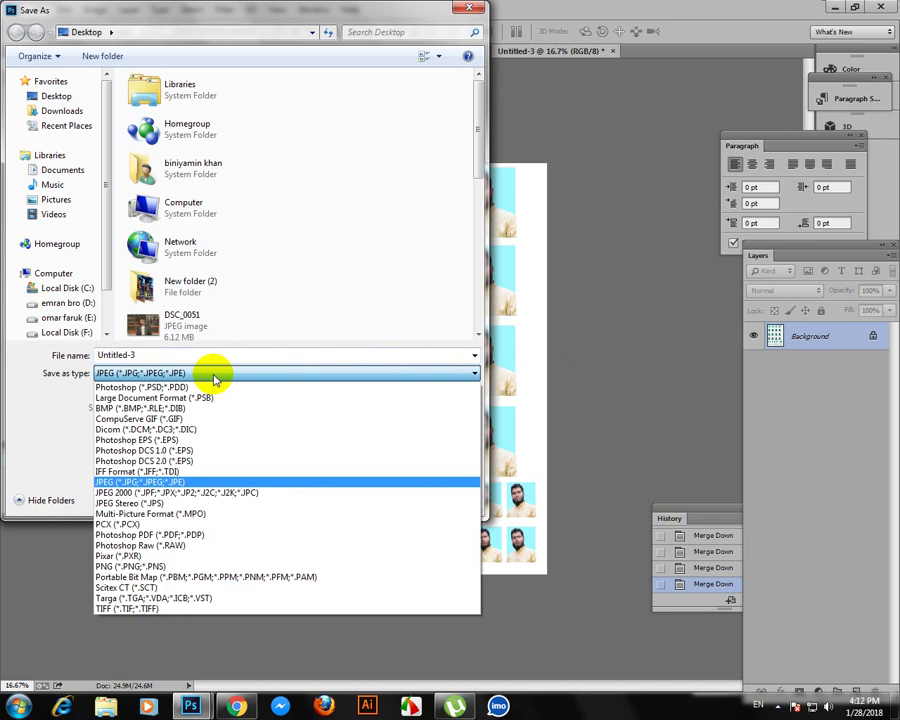
left_click(213, 375)
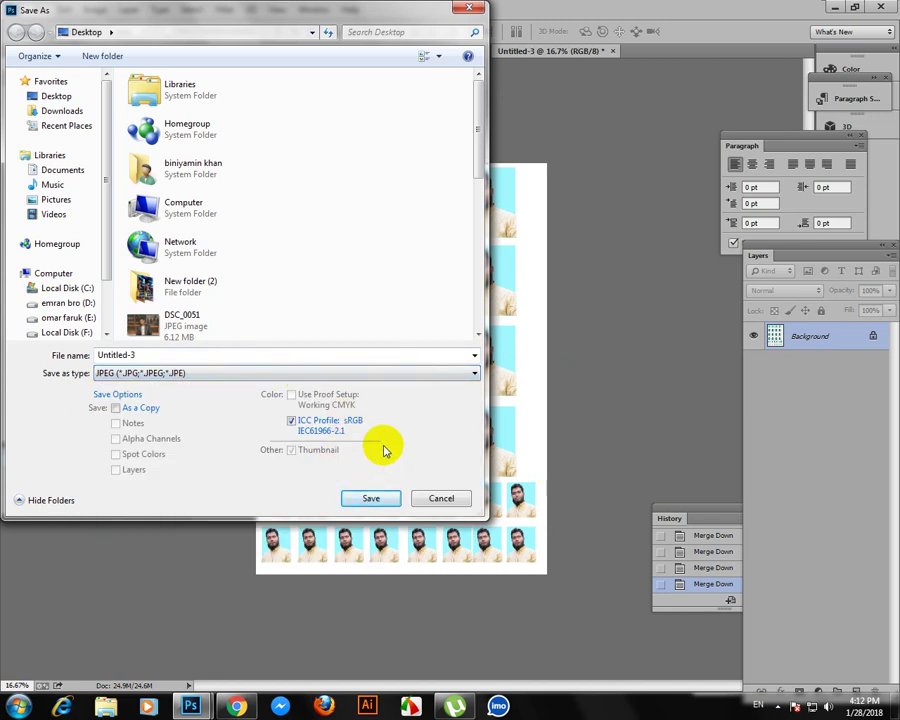
left_click(370, 500)
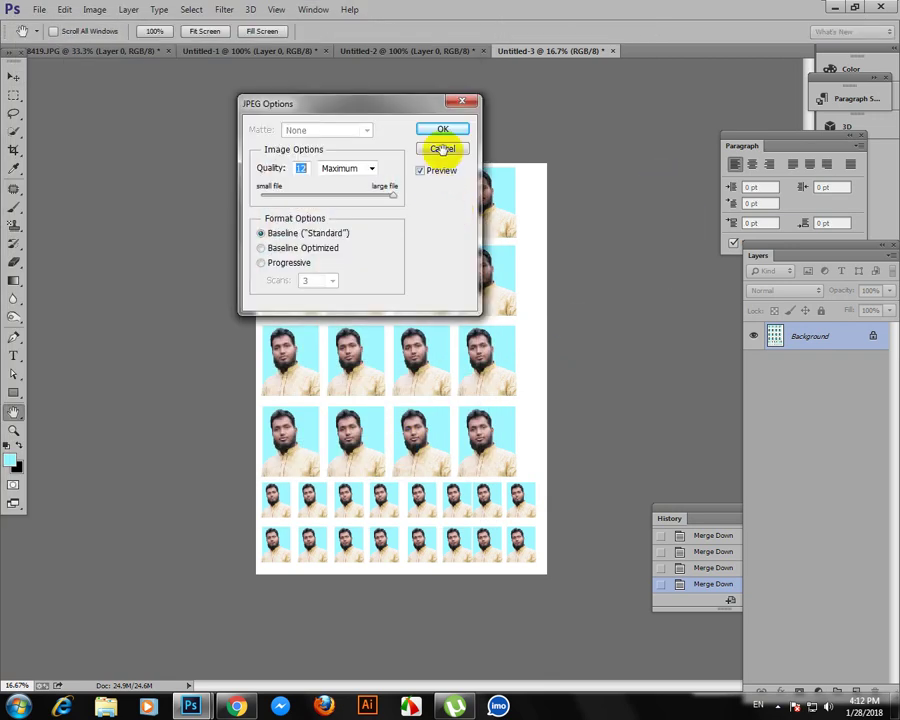
left_click(442, 134)
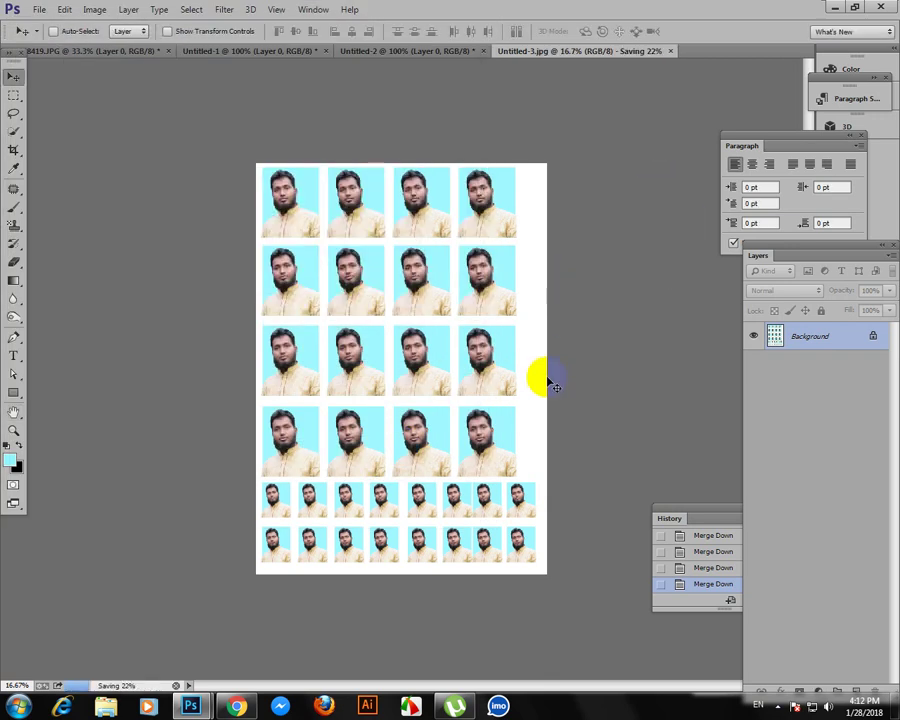
left_click(838, 8)
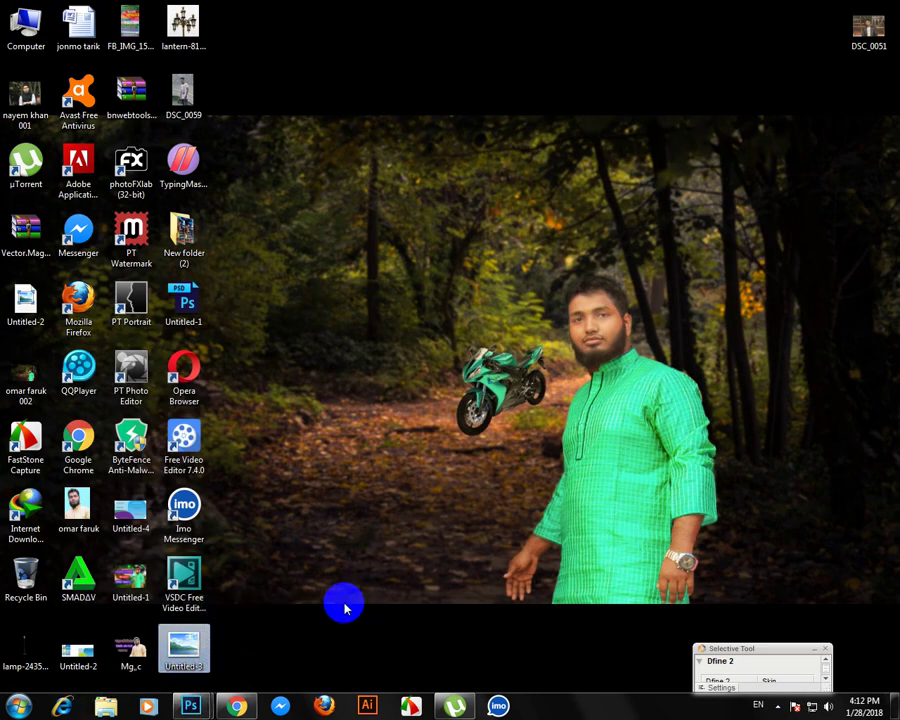
- Preview the saved Untitled-3 A4 sheet in Windows Photo Viewer, then switch back to Photoshop
double_click(183, 645)
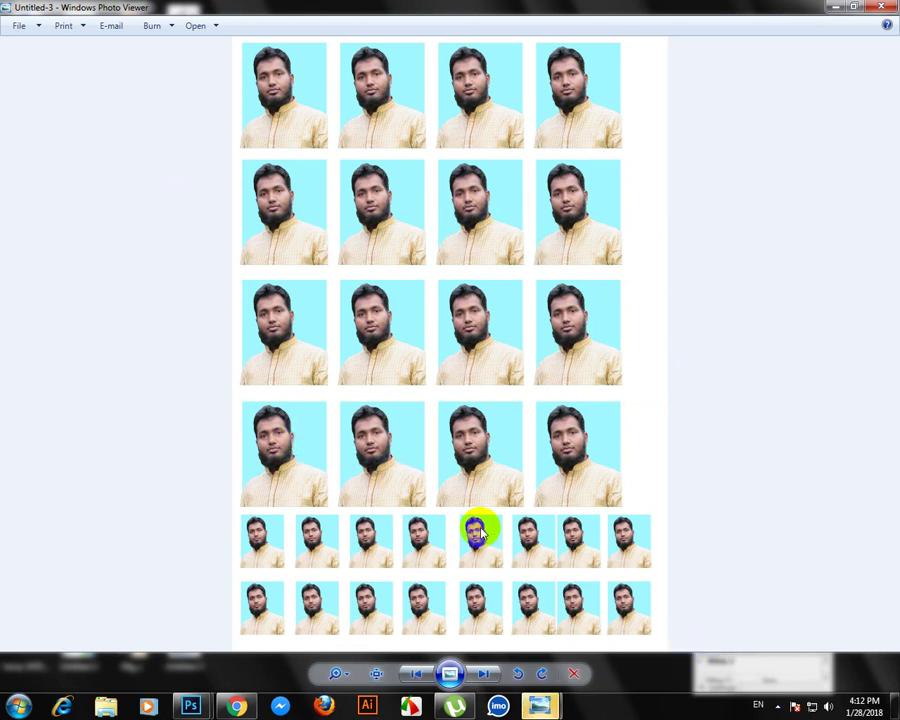
mouse_move(236, 706)
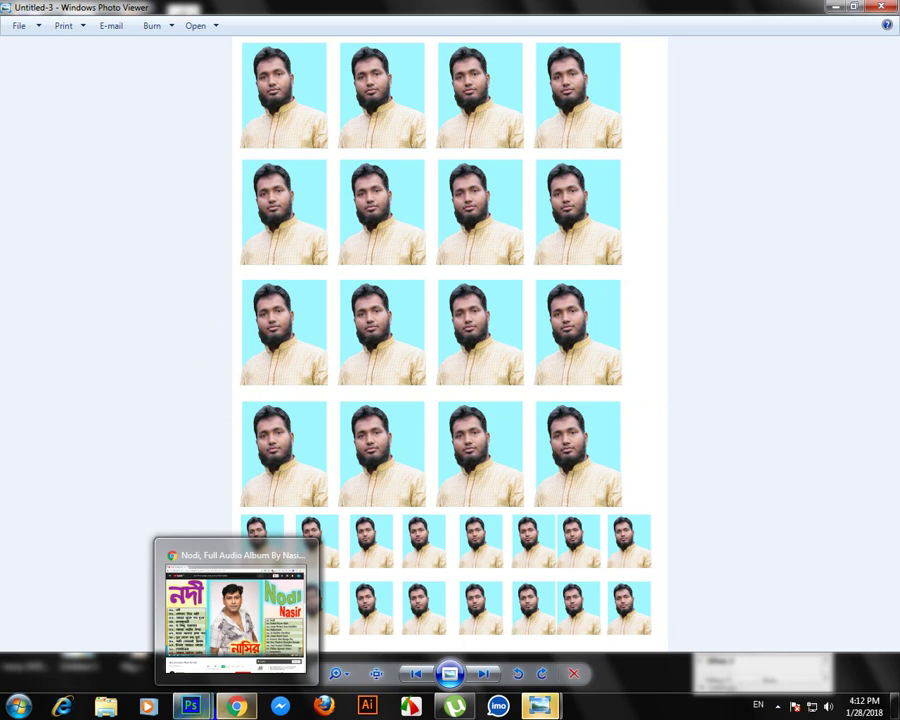
mouse_move(190, 705)
left_click(125, 598)
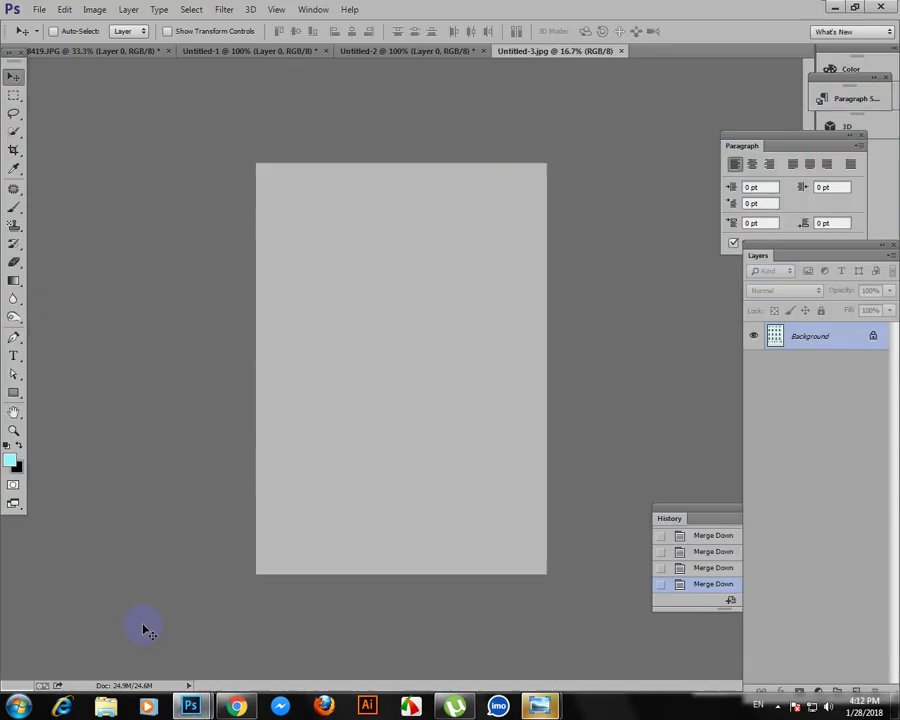